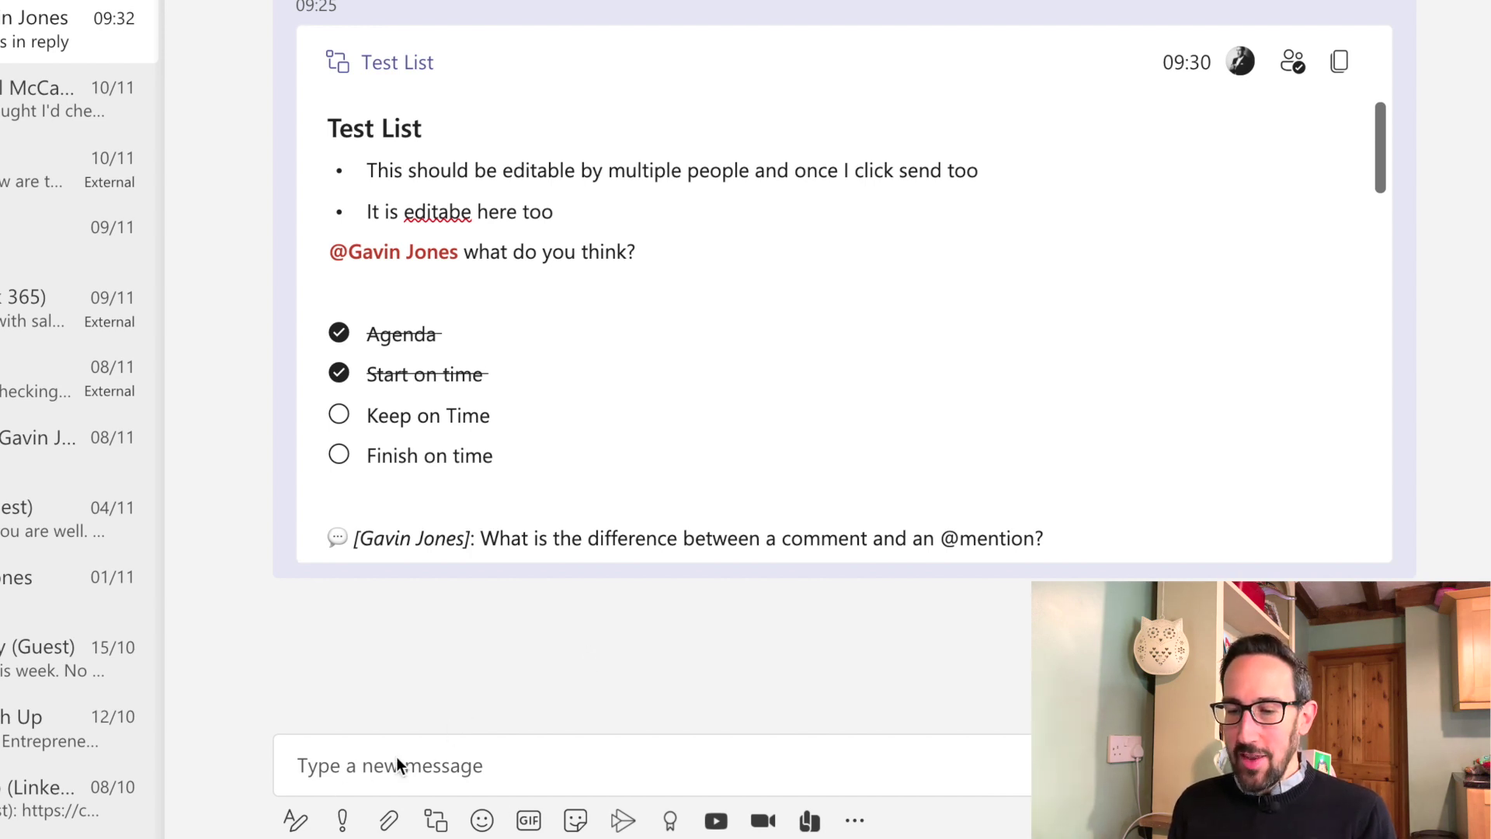
- Try to insert a live component into a message that already contains the text "fsdfs", and clear the message
{"action": "left_click", "coordinate": [452, 762]}
{"action": "type", "text": "fsdfs"}
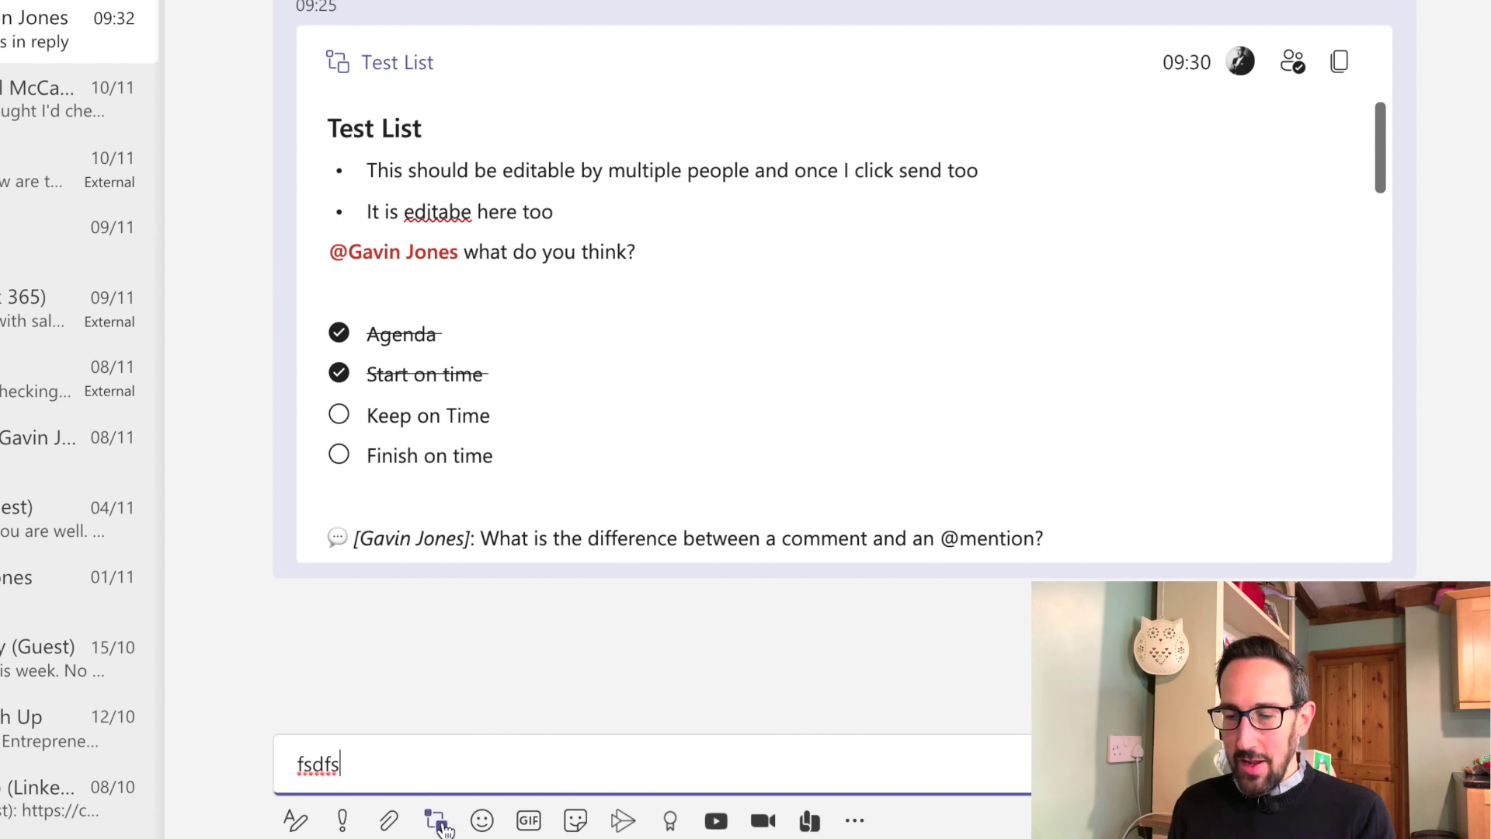
{"action": "left_click", "coordinate": [442, 826]}
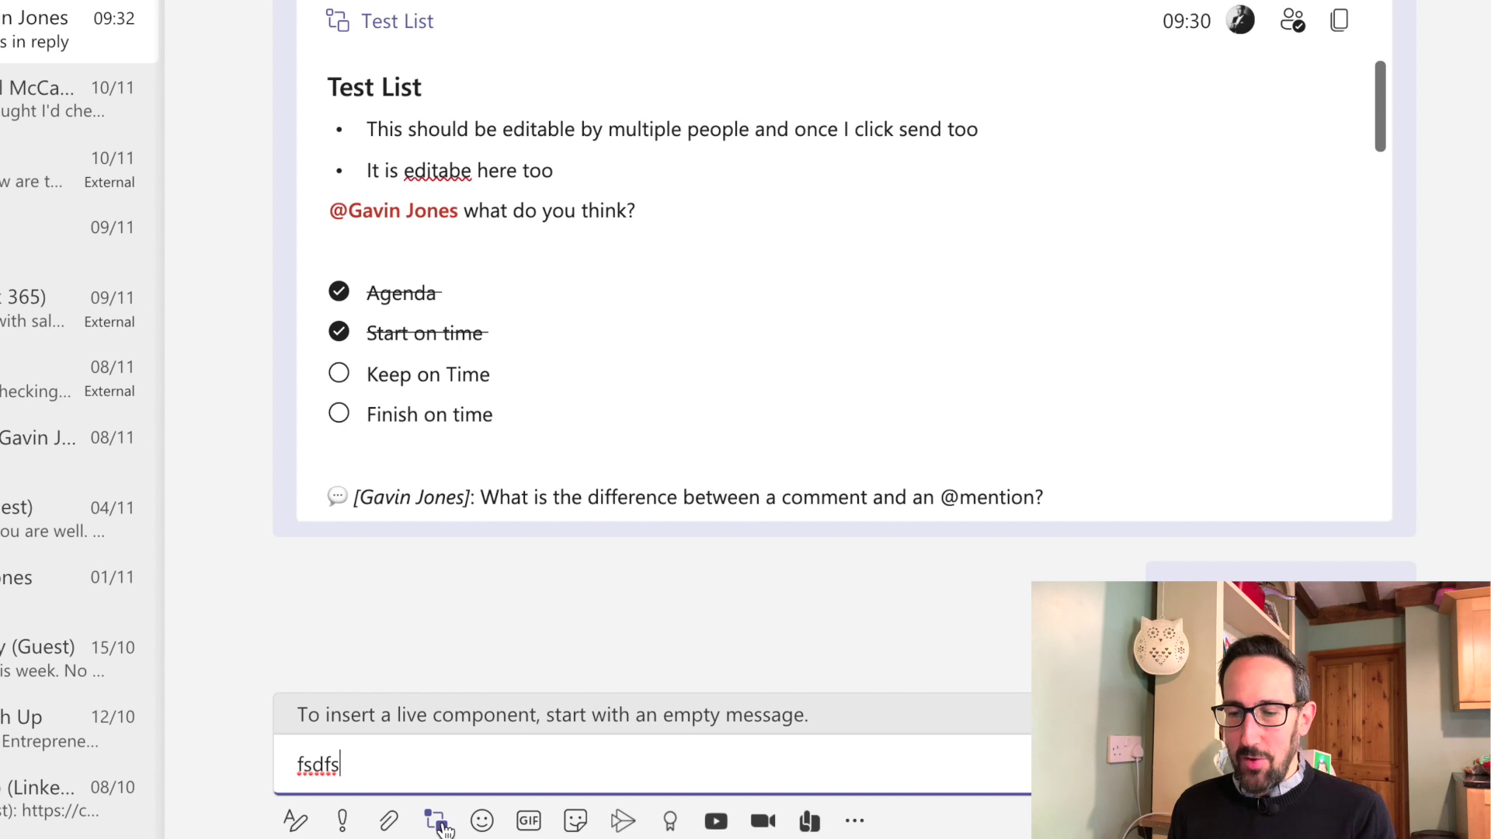
{"action": "key", "text": "ctrl+a"}
{"action": "key", "text": "BackSpace"}
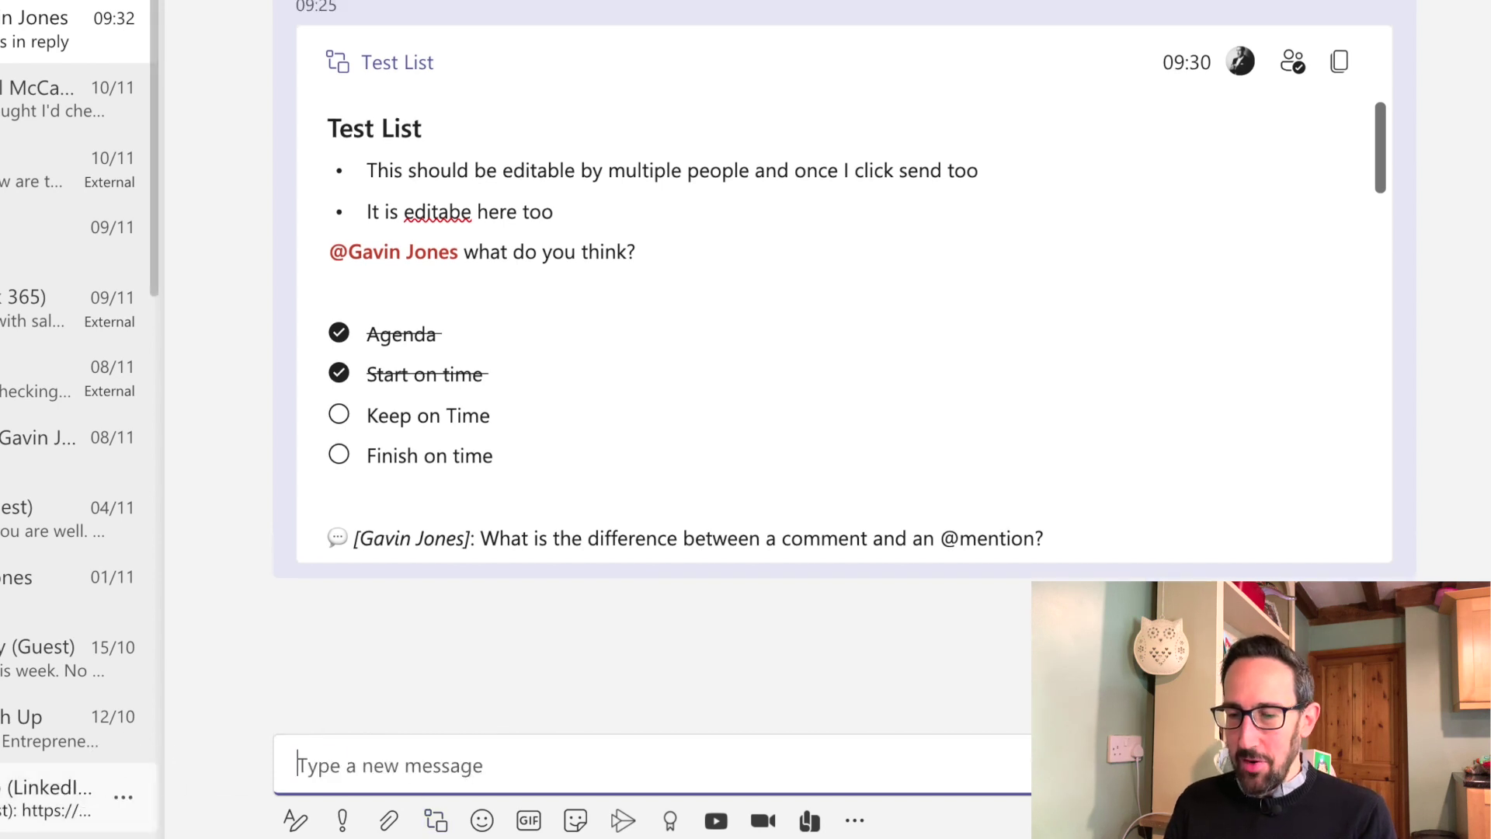
- Review the types of live components that can be sent in the chat
{"action": "left_click", "coordinate": [436, 822]}
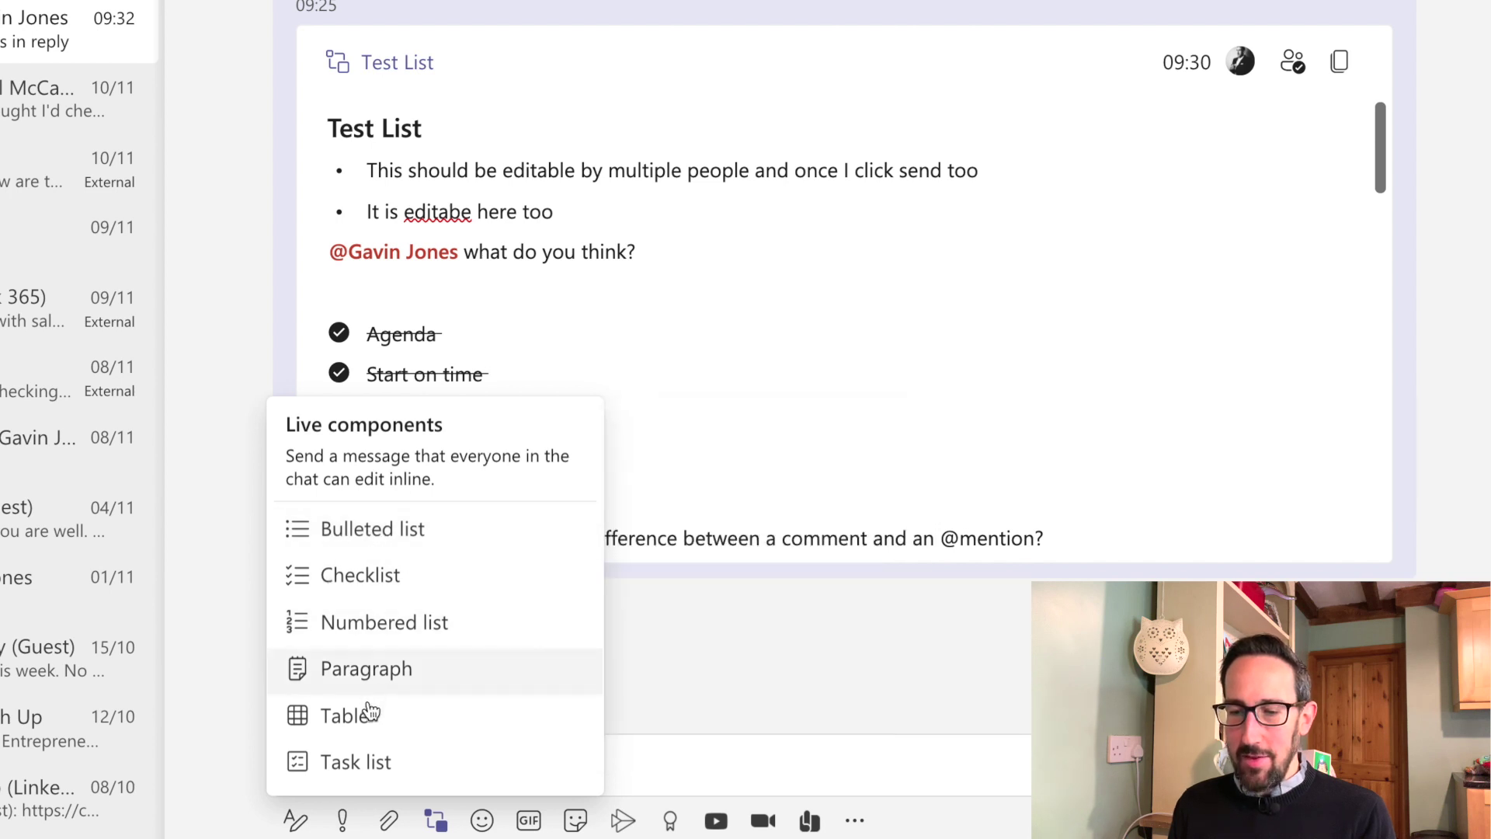
{"action": "left_click", "coordinate": [722, 772]}
- Expand the message composer's formatting options and insert a regular 3x3 table in the new message
{"action": "left_click", "coordinate": [295, 819]}
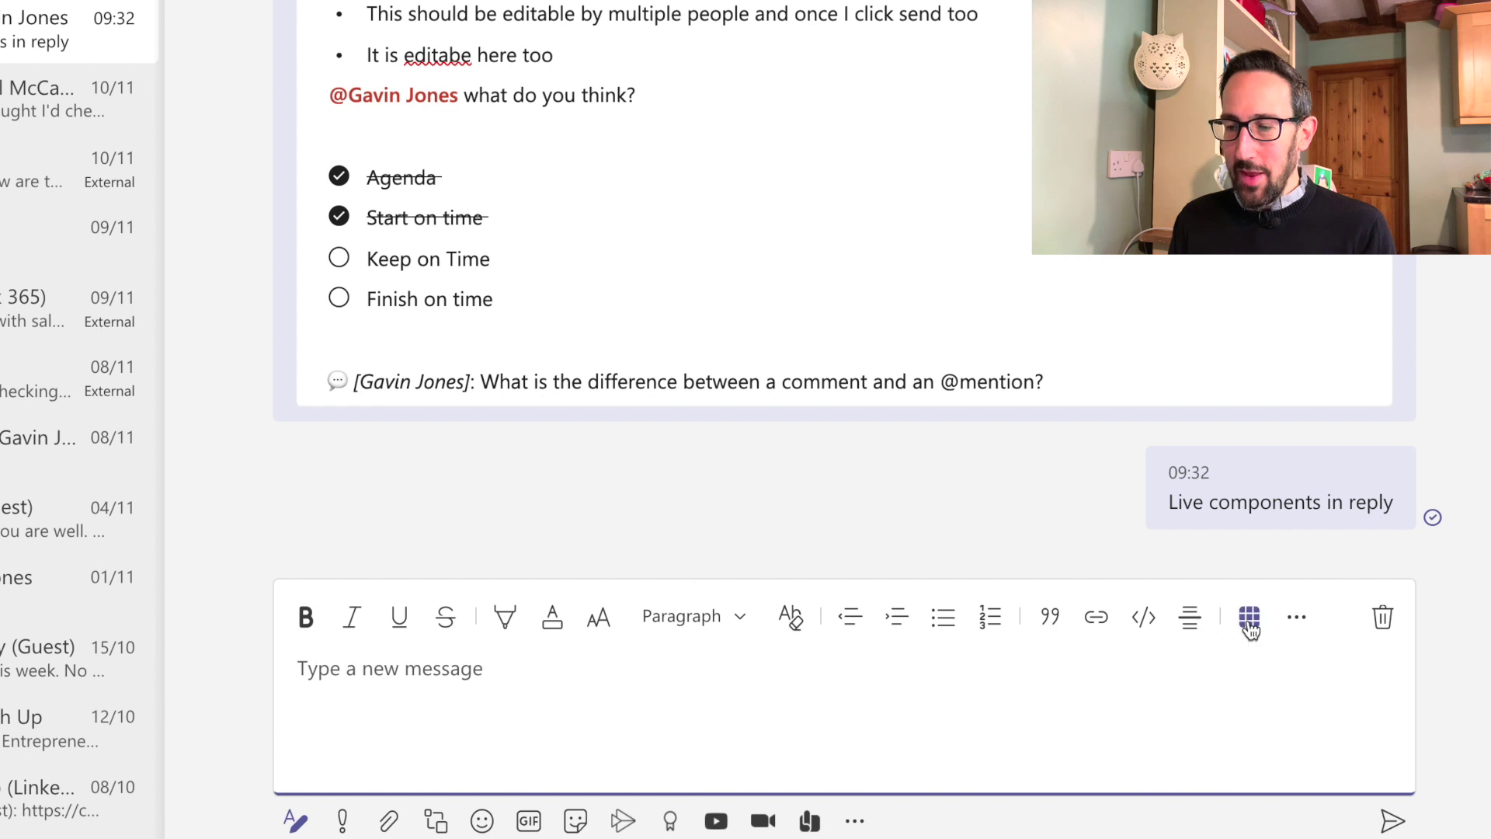
{"action": "left_click", "coordinate": [1249, 619]}
{"action": "left_click", "coordinate": [1092, 692]}
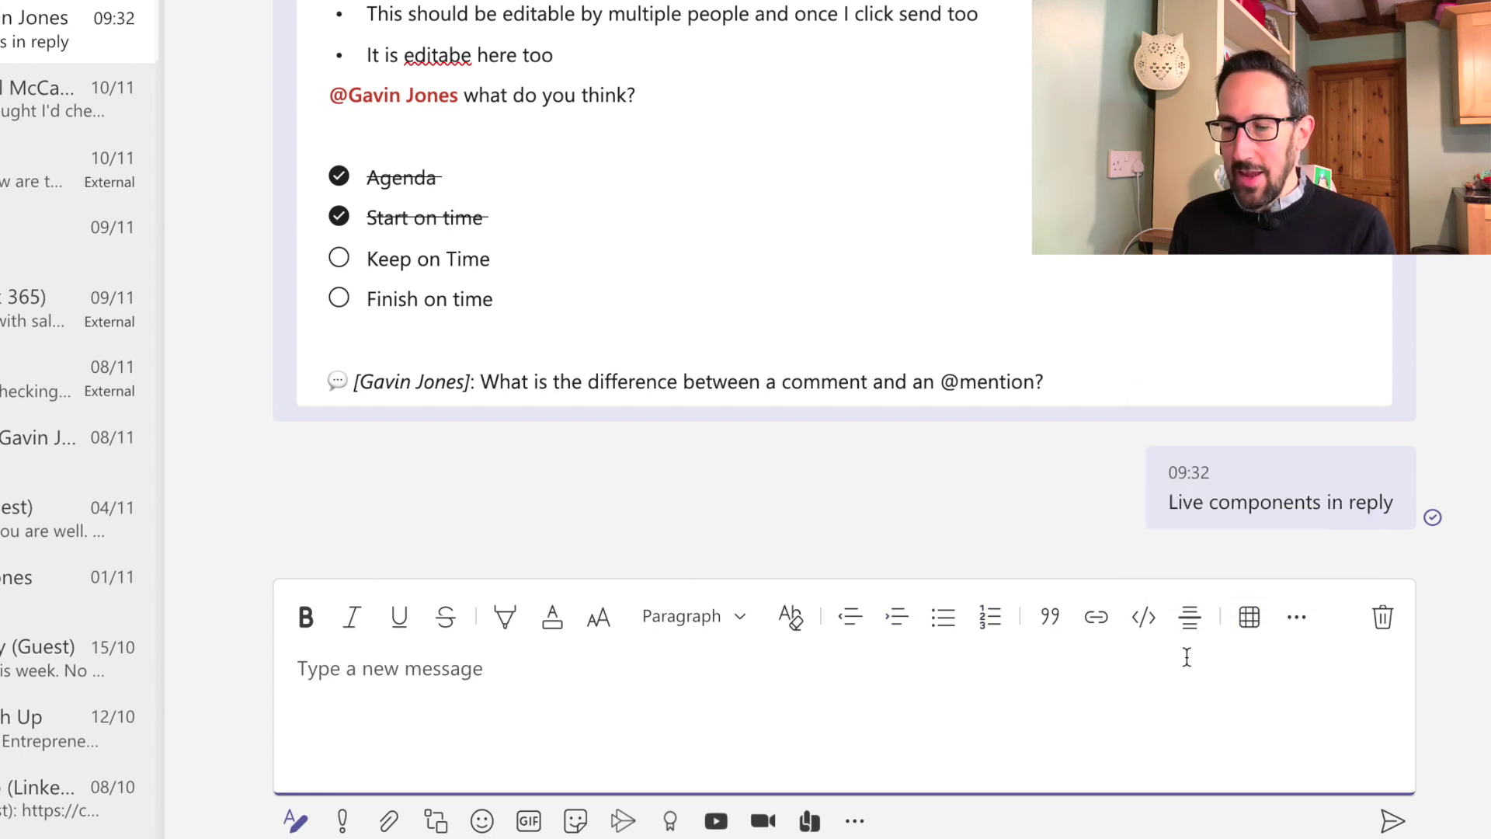
{"action": "left_click", "coordinate": [1249, 617]}
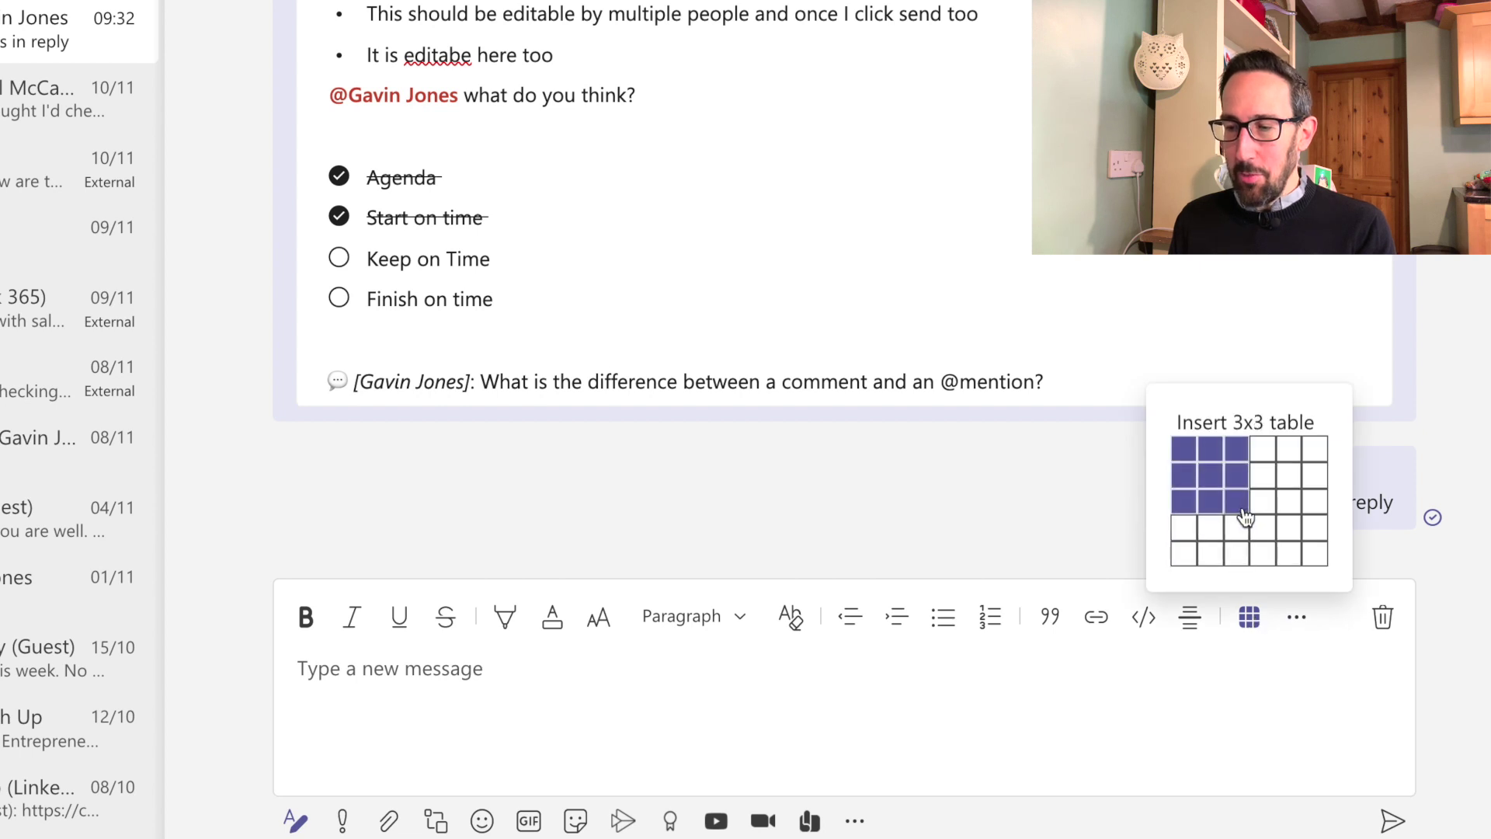
{"action": "left_click", "coordinate": [1236, 504]}
- Fill table cells with "sdfsadf", "asdfa" below it and "sdfas" in the middle cell, and send the message
{"action": "type", "text": "sdfsadf"}
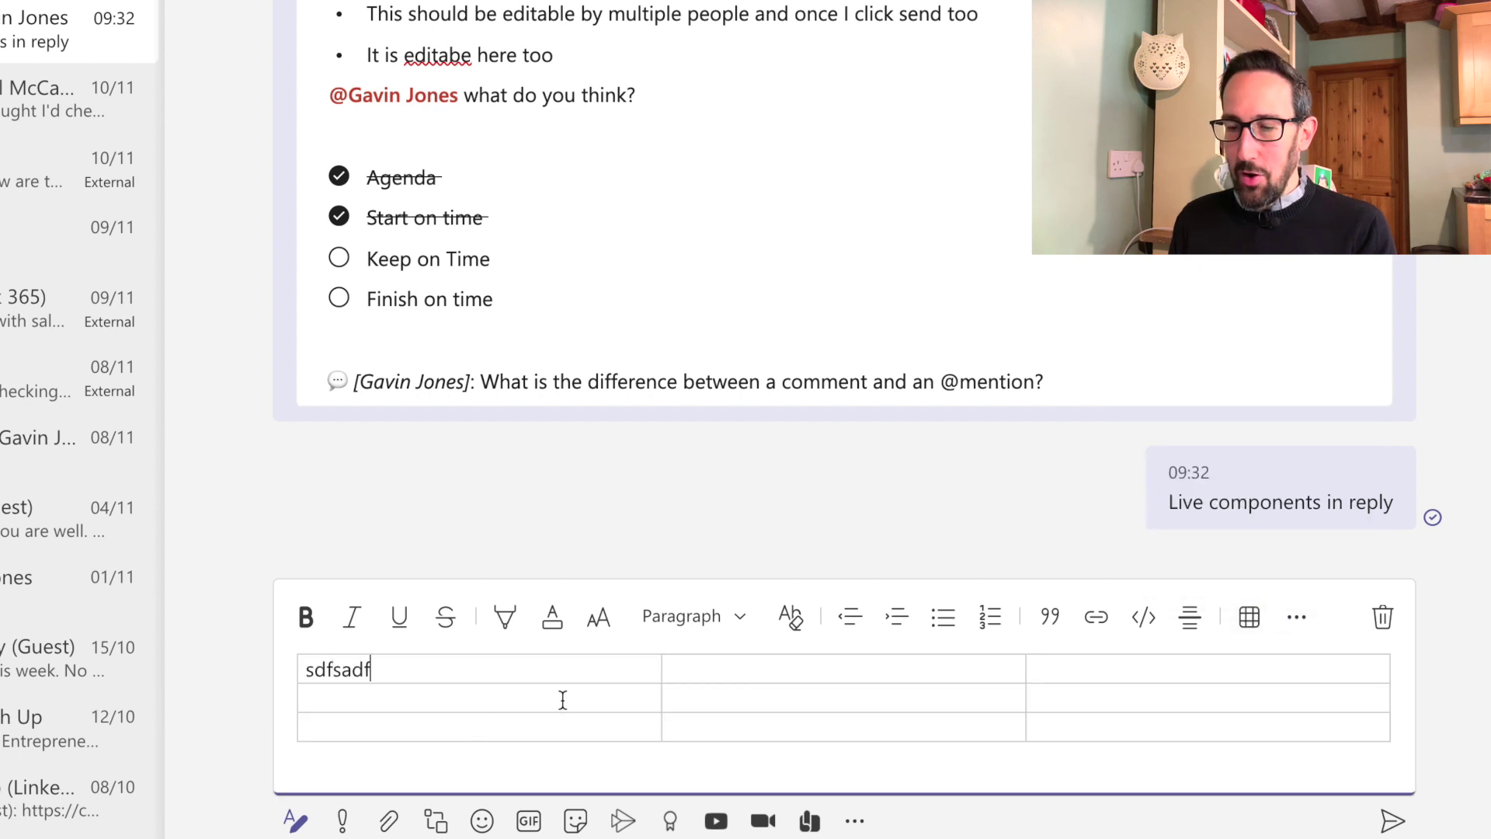
{"action": "left_click", "coordinate": [563, 700]}
{"action": "type", "text": "asdfa"}
{"action": "left_click", "coordinate": [757, 706]}
{"action": "type", "text": "sdfas"}
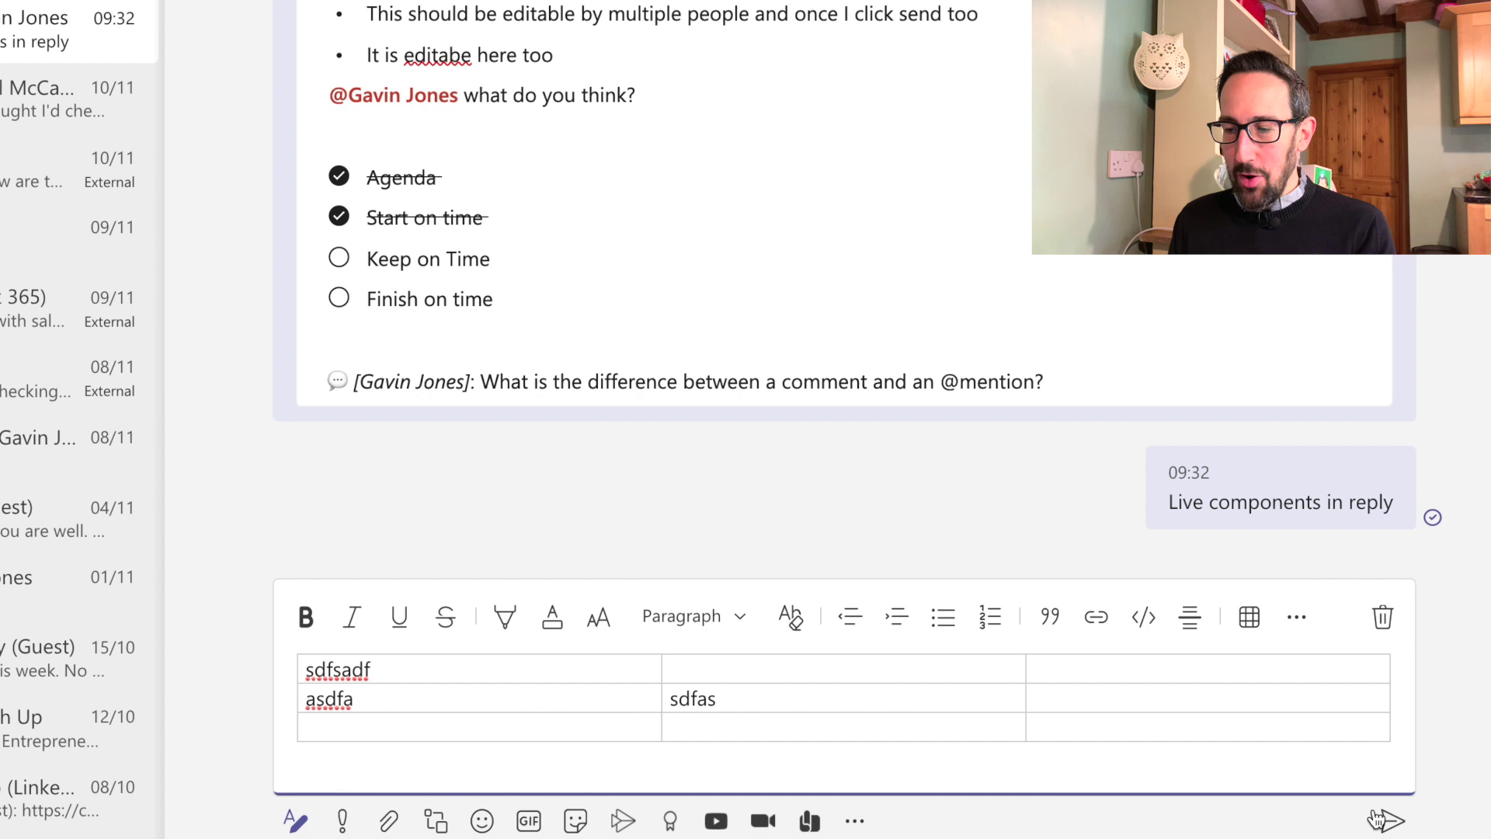
{"action": "left_click", "coordinate": [1375, 819]}
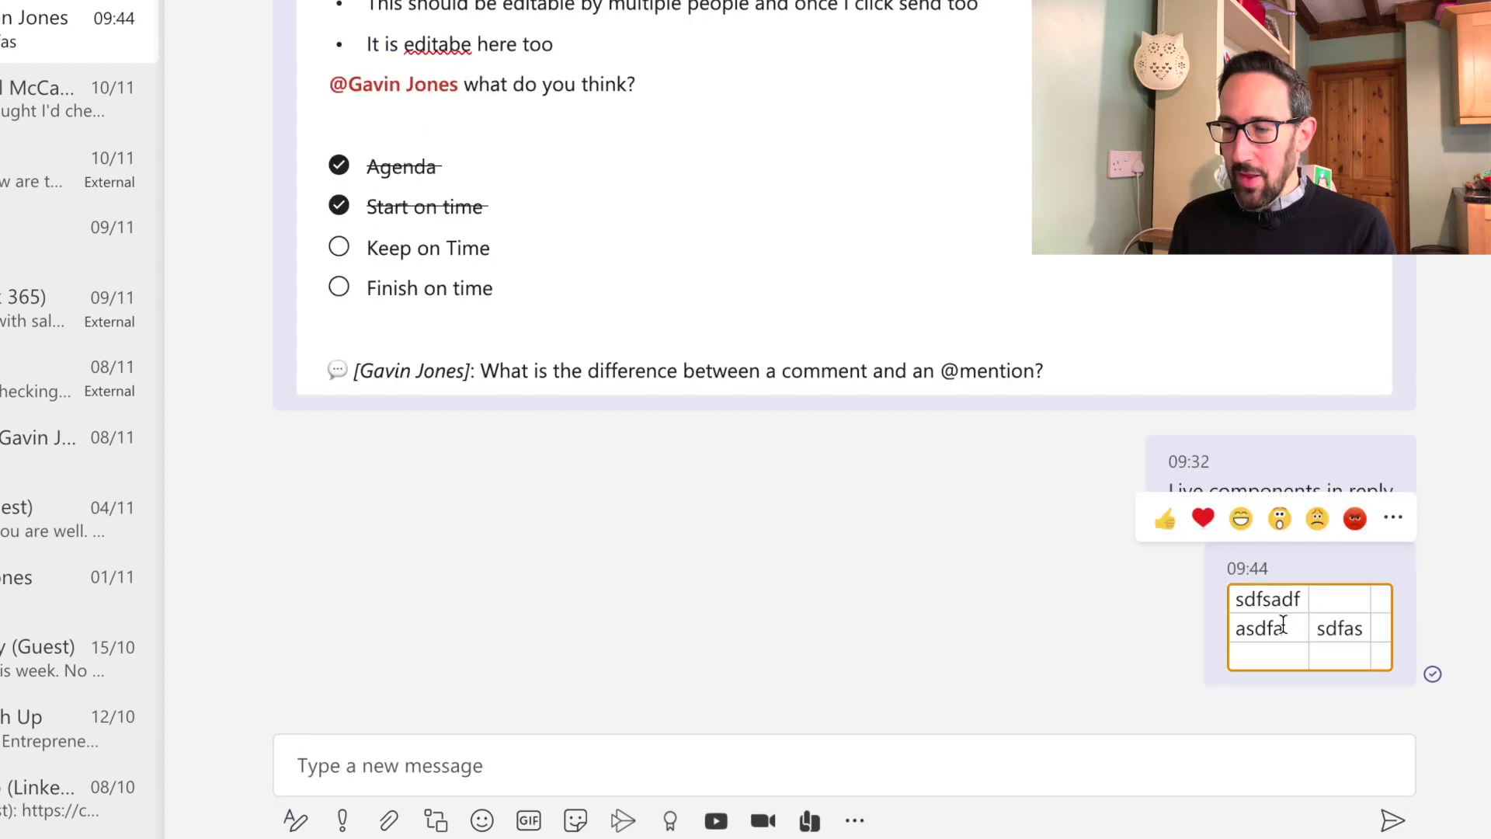
{"action": "left_click", "coordinate": [507, 676]}
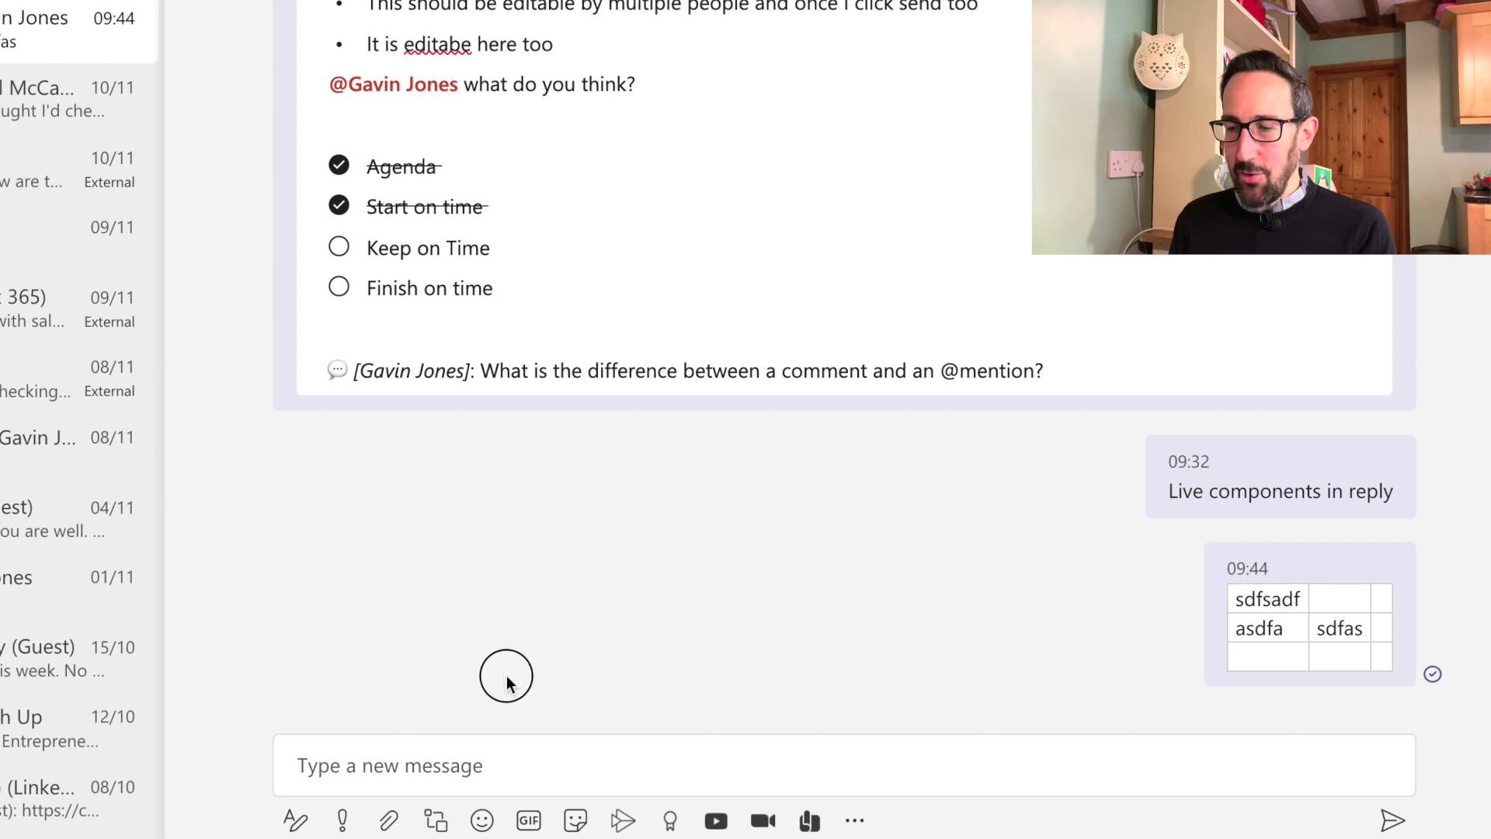
- Start a bulleted list live component in the standard message box and view its link permission options
{"action": "left_click", "coordinate": [295, 821]}
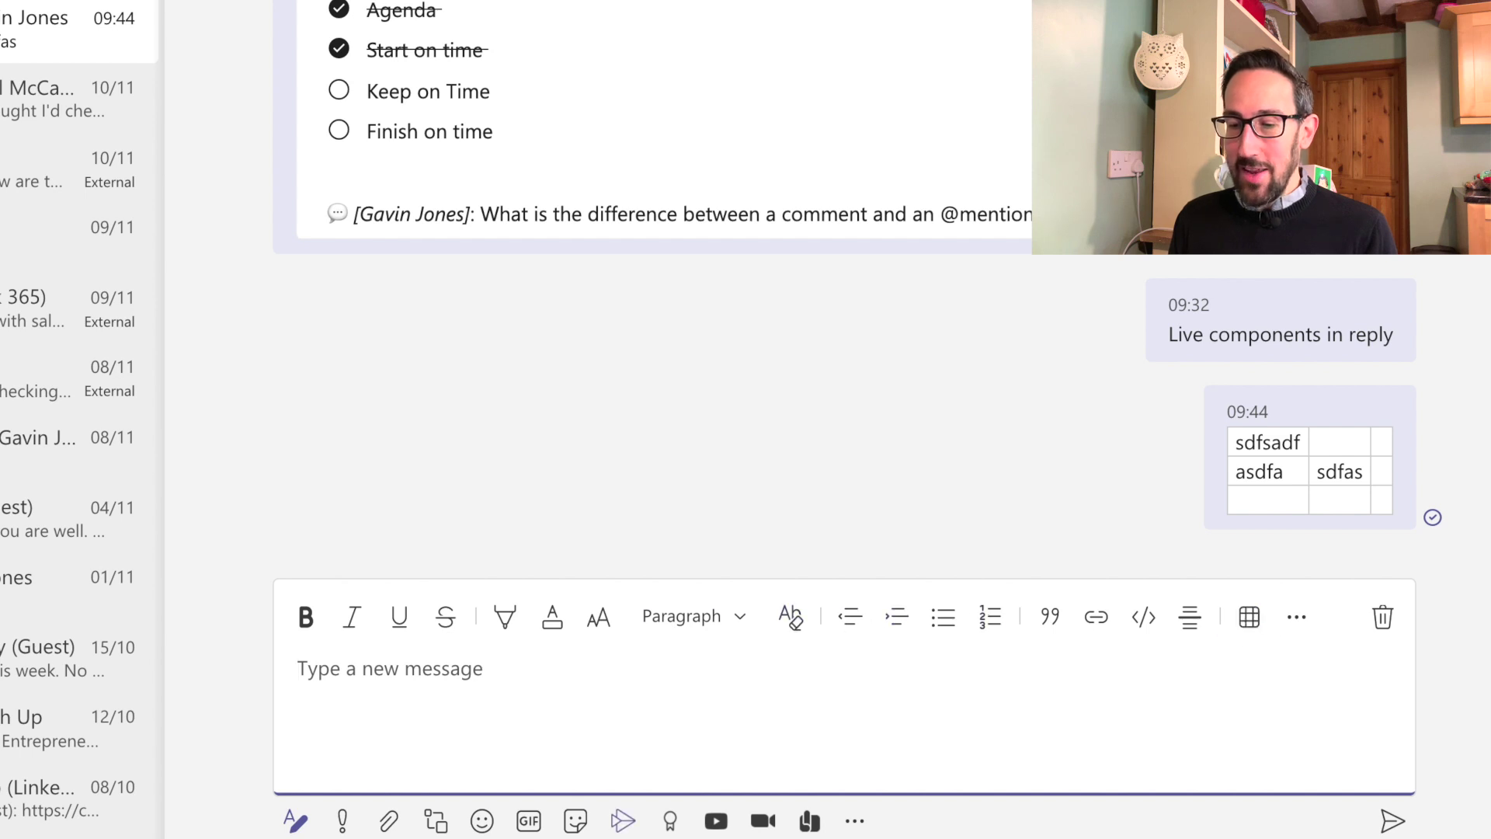
{"action": "left_click", "coordinate": [303, 828]}
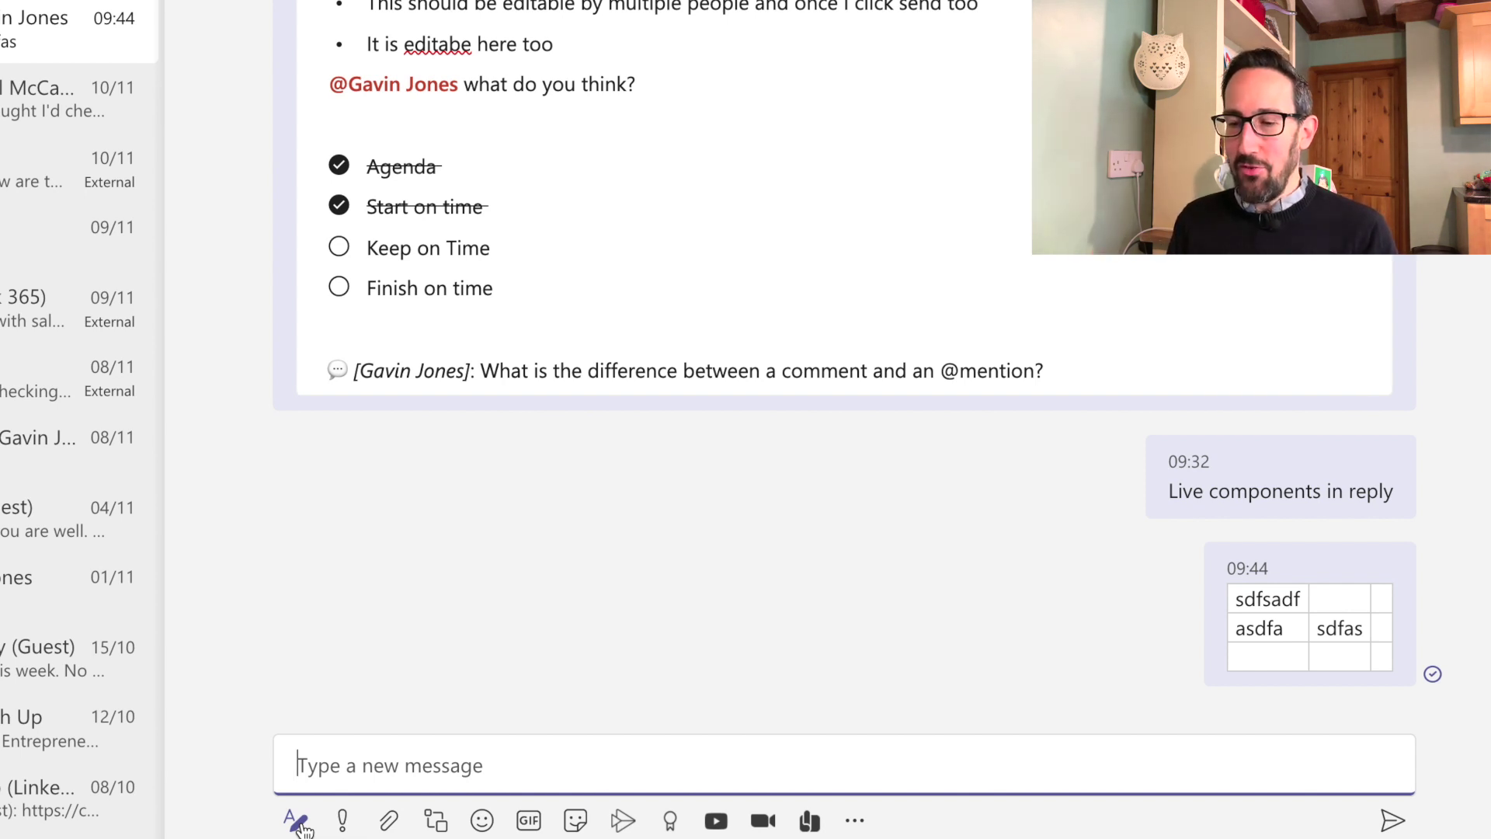
{"action": "left_click", "coordinate": [438, 825]}
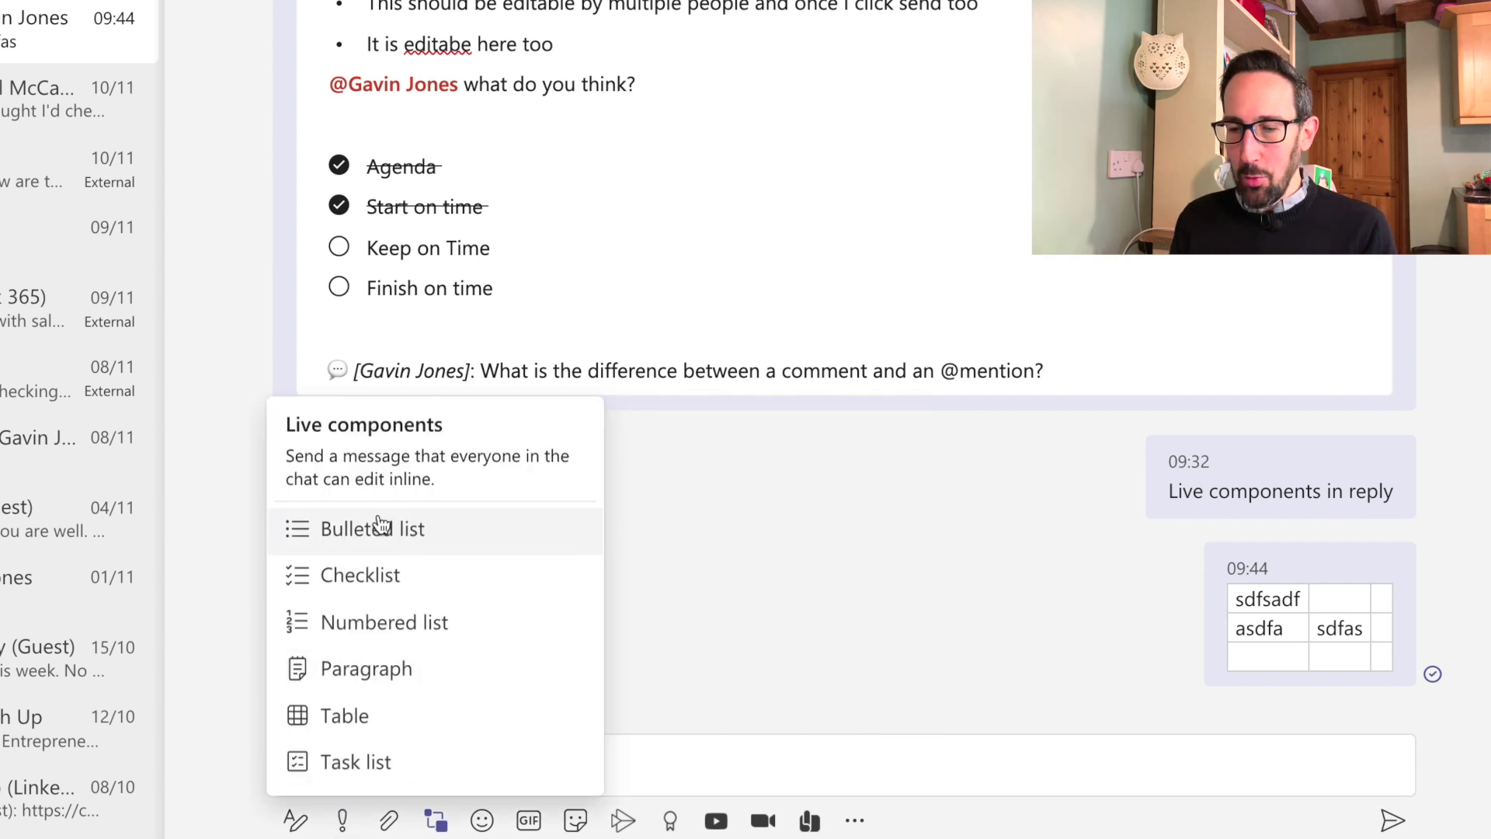
{"action": "left_click", "coordinate": [373, 535]}
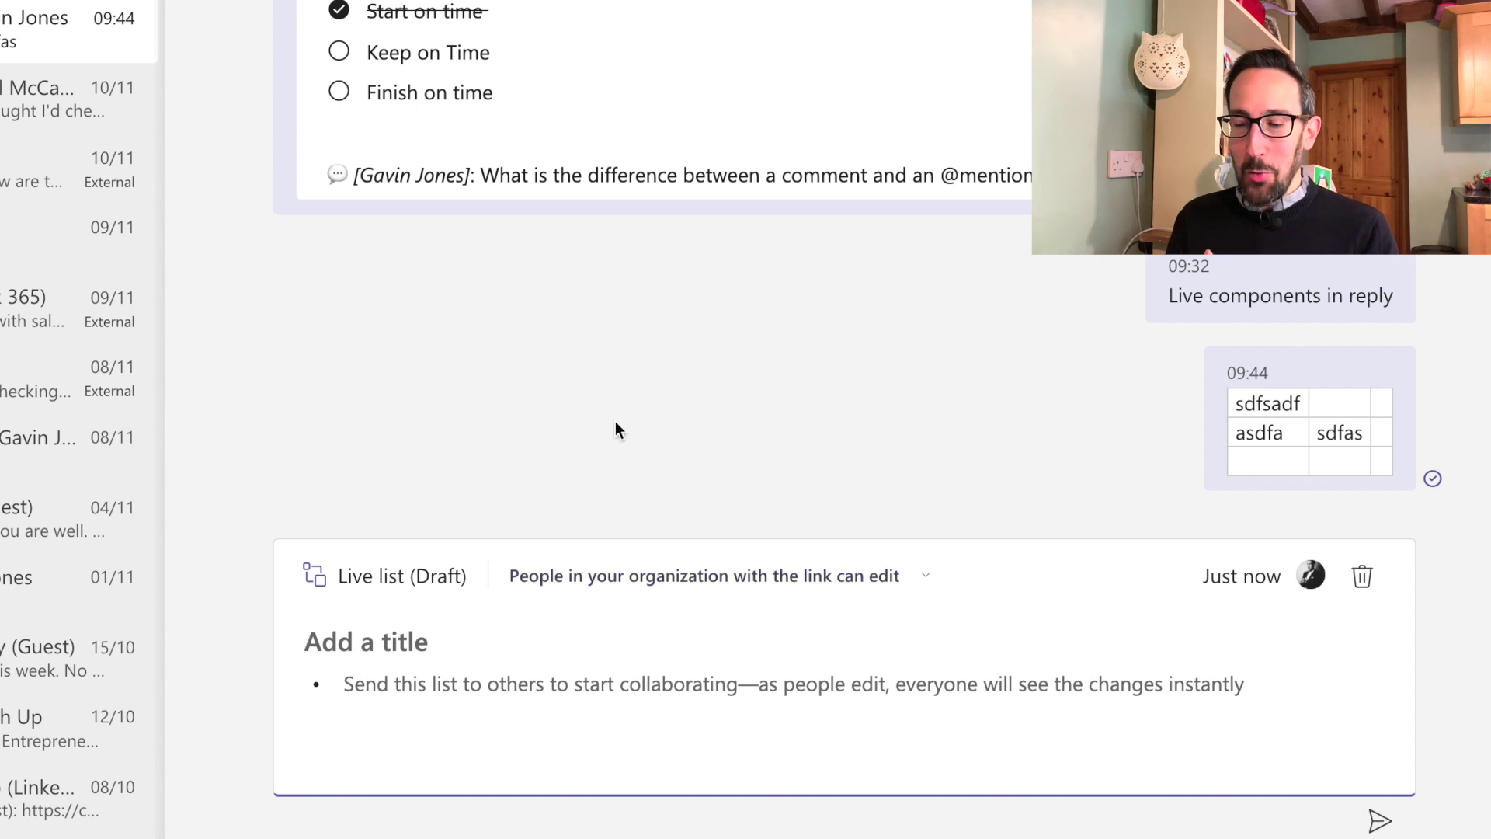
{"action": "left_click", "coordinate": [724, 579]}
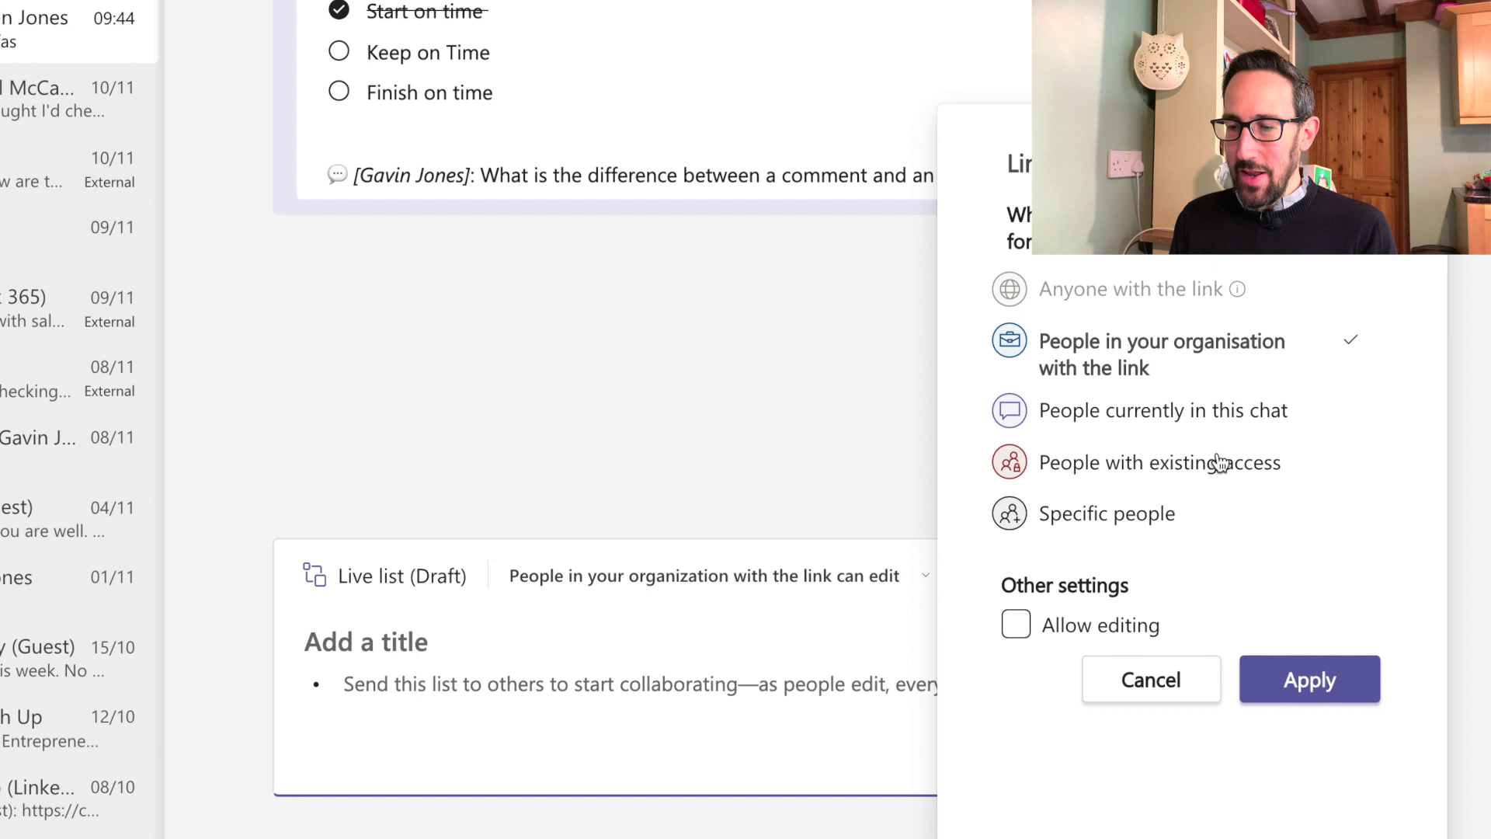
- Title the live list "Test List" and enter "Teresstadfasdfasd" as its first bullet
{"action": "left_click", "coordinate": [365, 641]}
{"action": "type", "text": "T"}
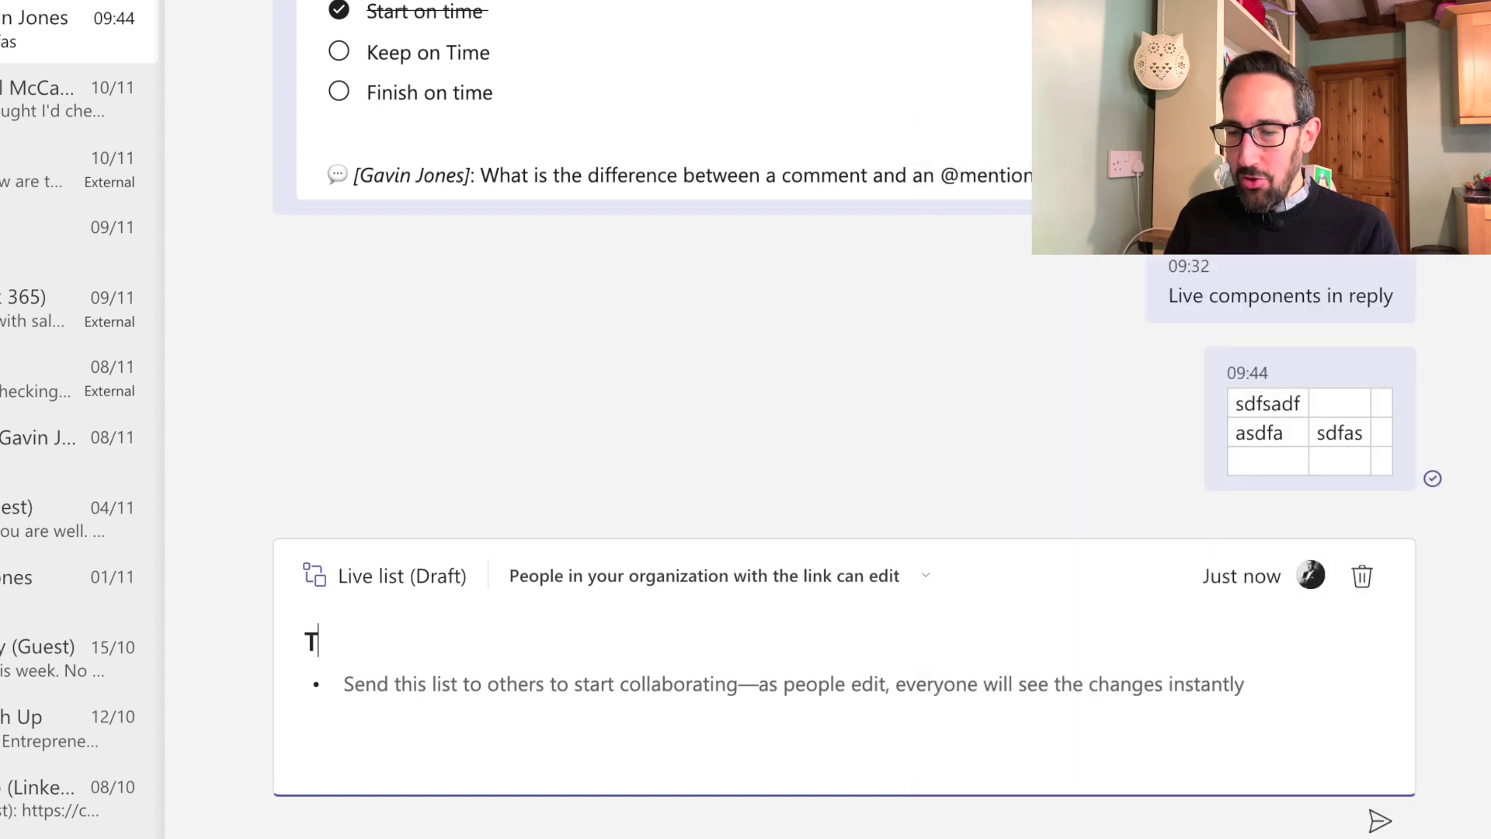
{"action": "type", "text": "est Lis"}
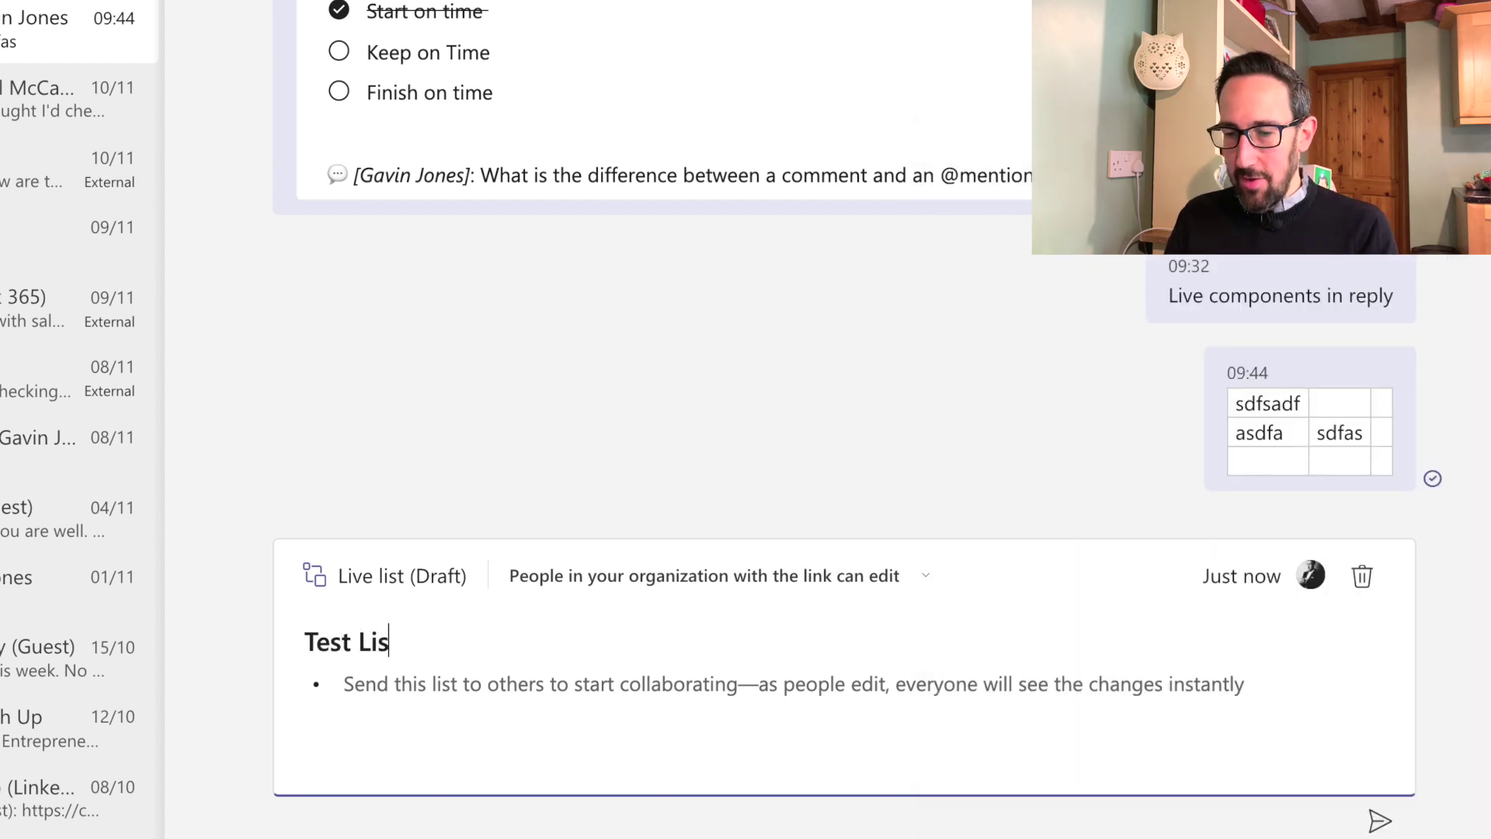
{"action": "type", "text": "t Teresstadfasdfasd"}
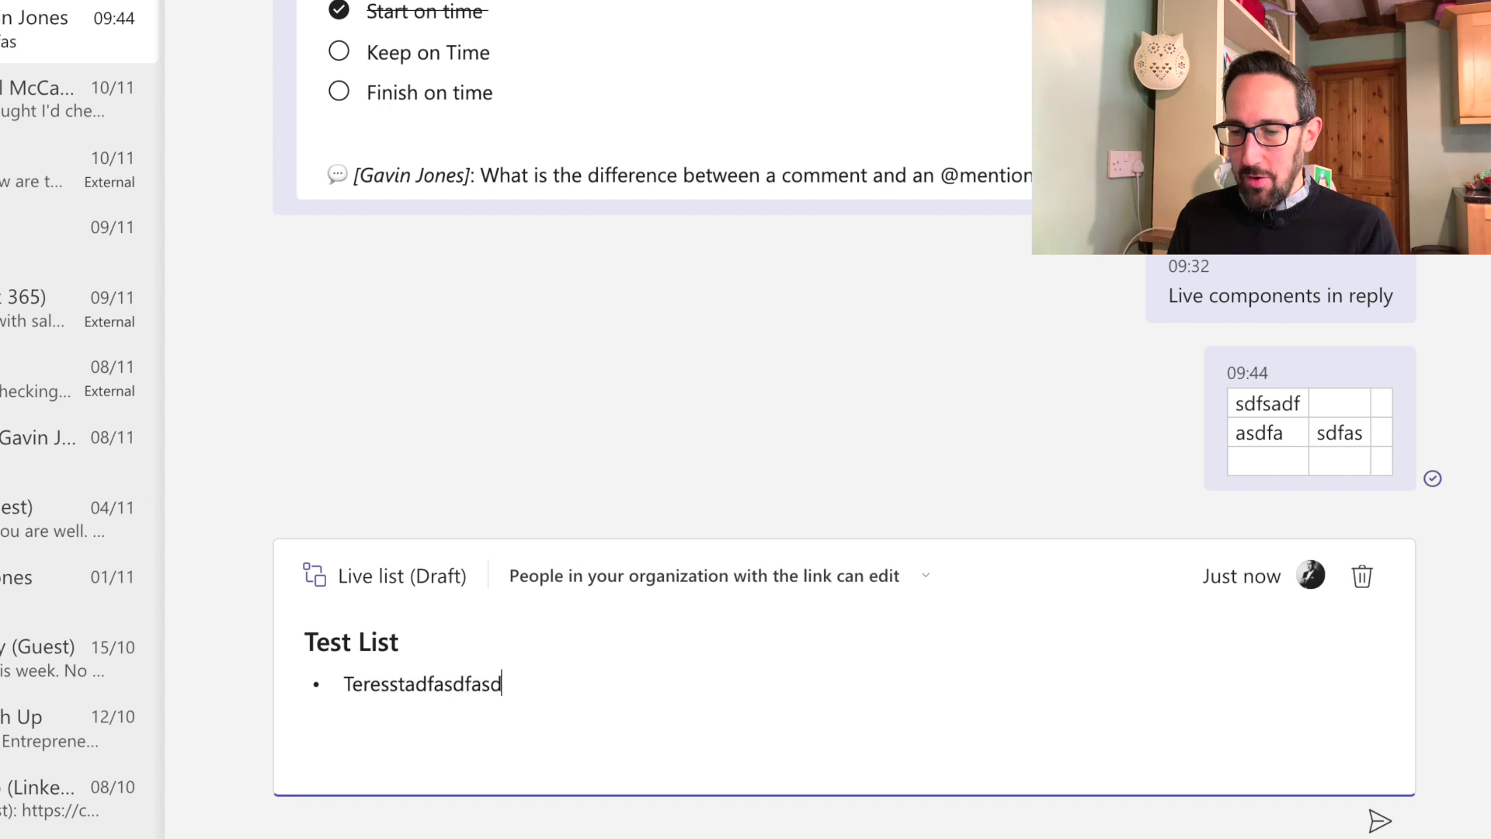
- Add "dsfasdfasdf" and "sdfasdfasdf" as the second and third bullets of the live list
{"action": "key", "text": "Return"}
{"action": "type", "text": "dsfasdfasdf"}
{"action": "key", "text": "Return"}
{"action": "key", "text": "Return"}
{"action": "type", "text": "sdfasdfasdf"}
{"action": "key", "text": "Return"}
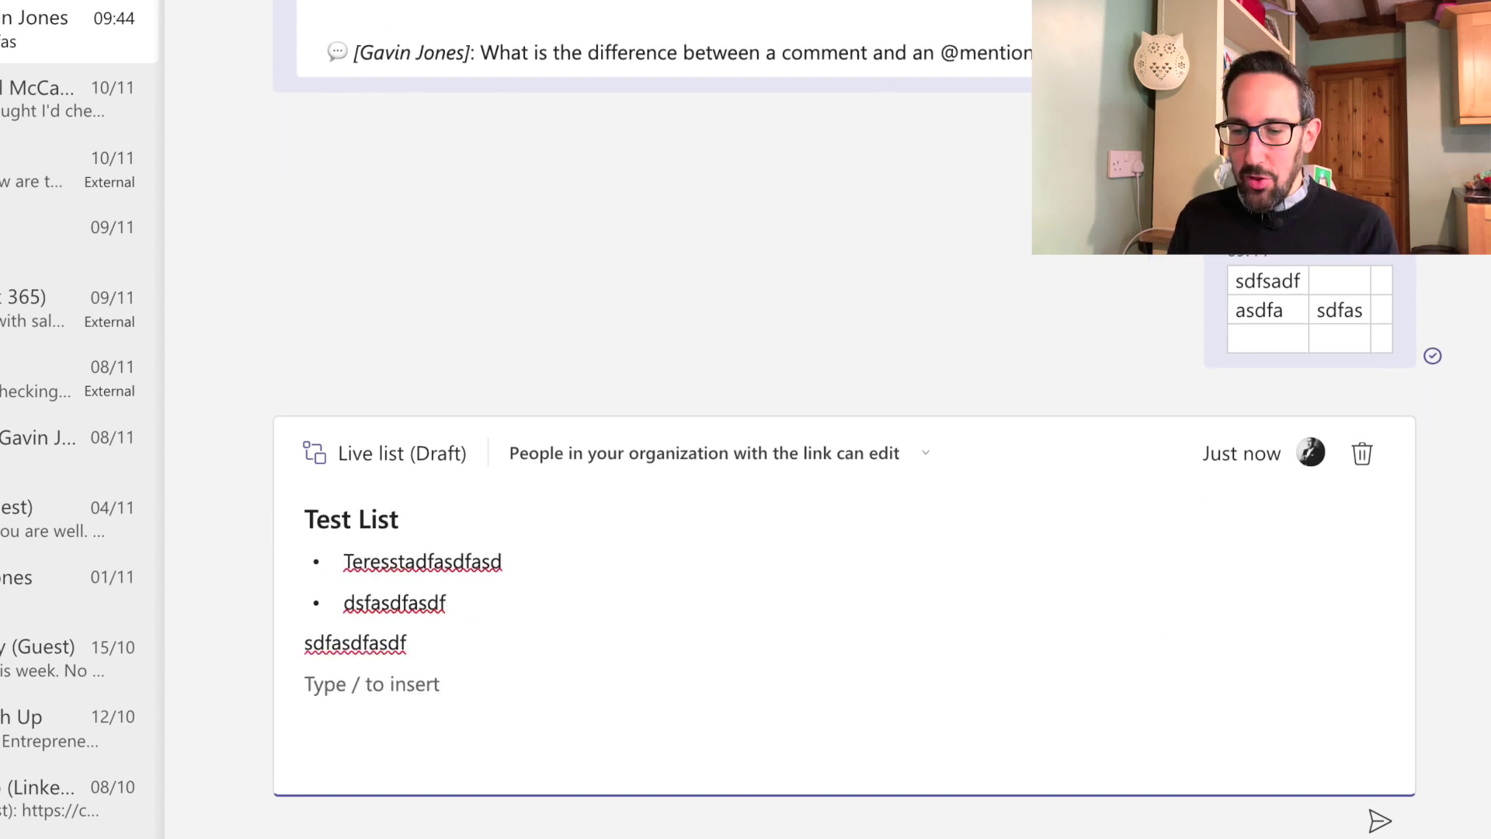
{"action": "key", "text": "Up"}
{"action": "key", "text": "BackSpace"}
{"action": "key", "text": "Return"}
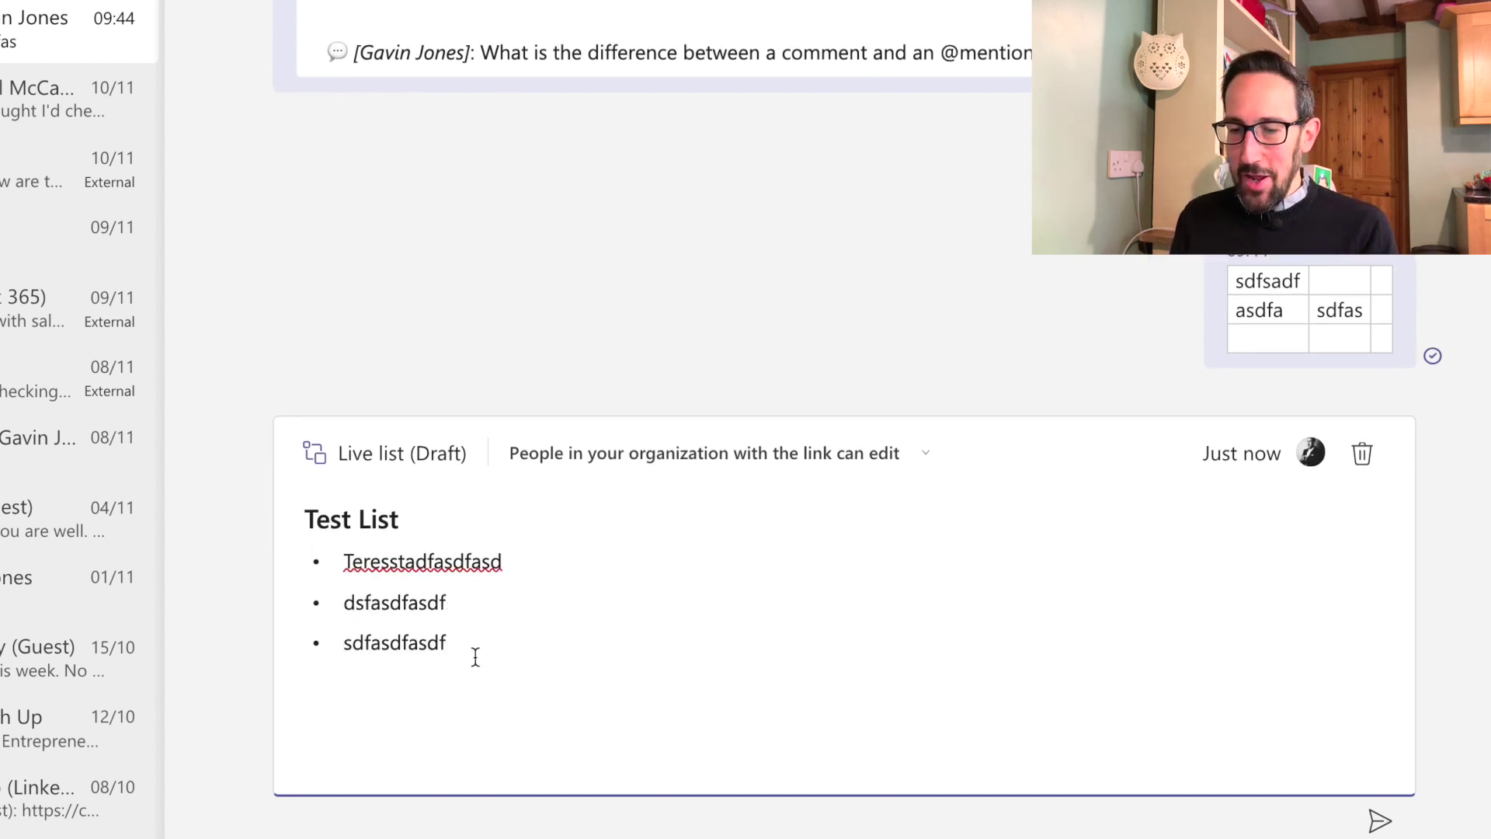
- Try adding blank lines below the third bullet of the draft list, and remove them again
{"action": "key", "text": "Return"}
{"action": "key", "text": "Return"}
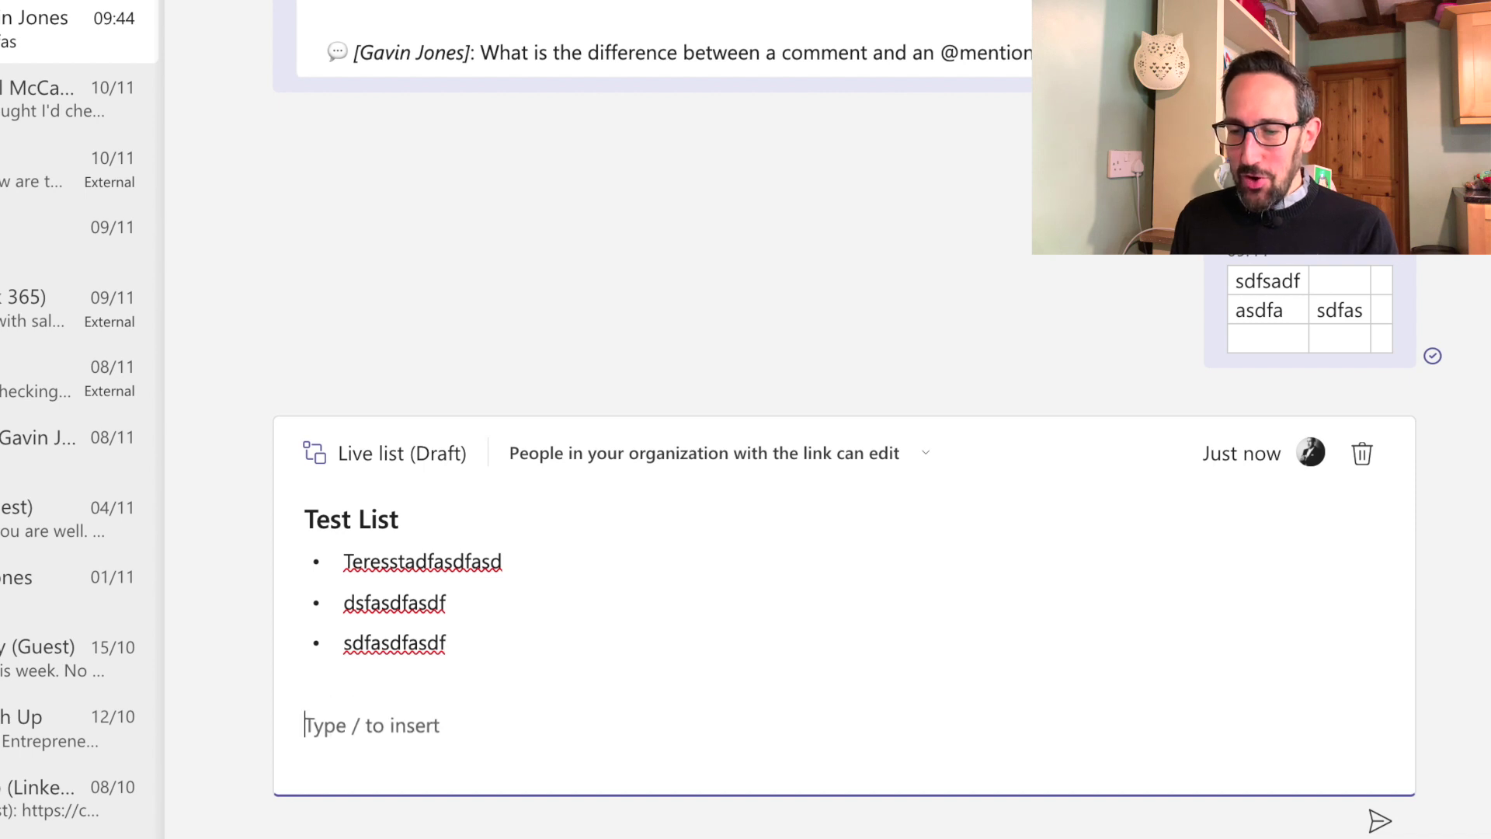
{"action": "key", "text": "BackSpace"}
{"action": "key", "text": "Return"}
{"action": "key", "text": "BackSpace"}
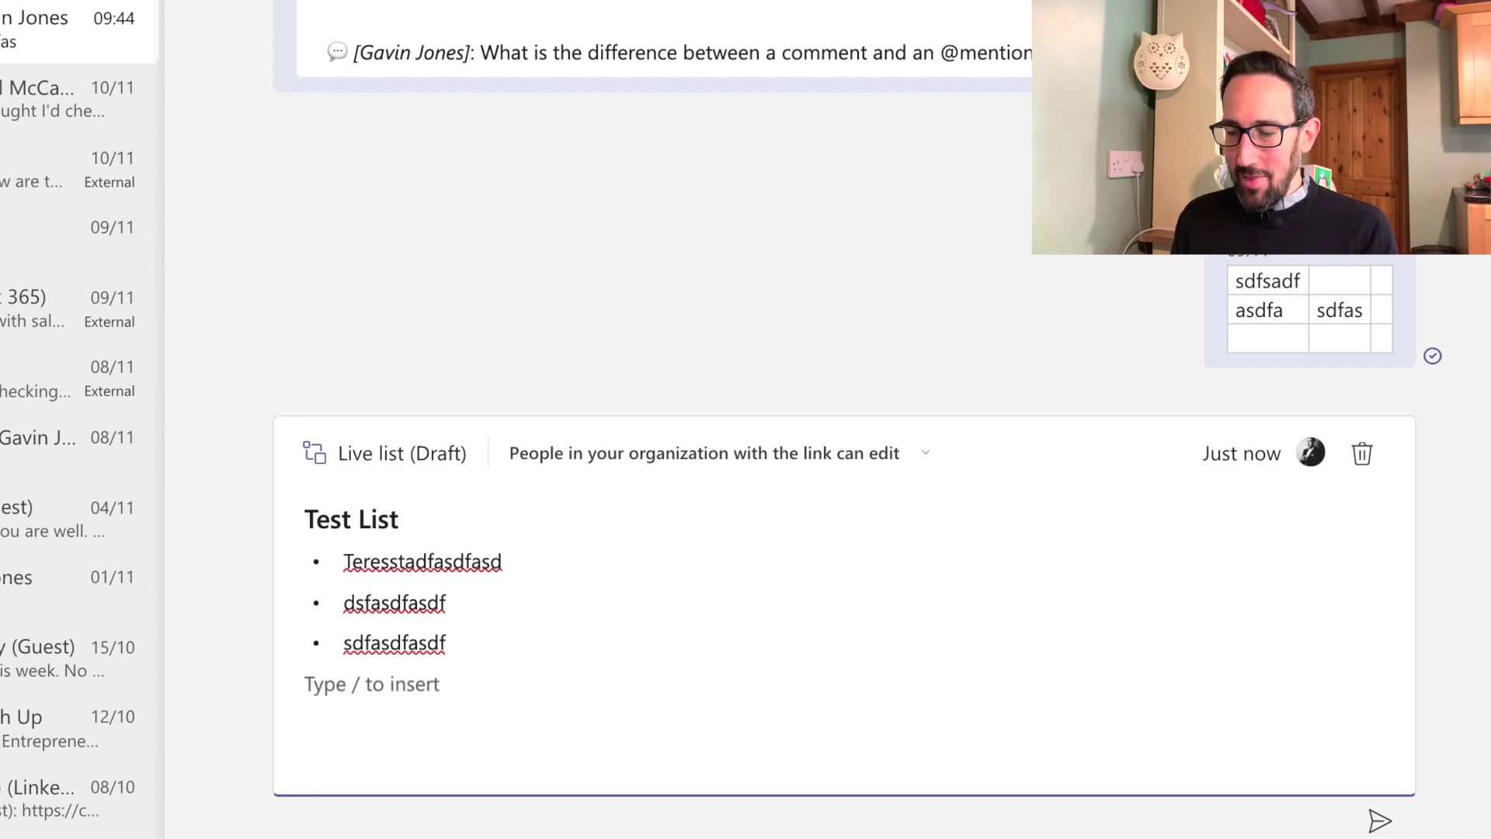
{"action": "key", "text": "Return"}
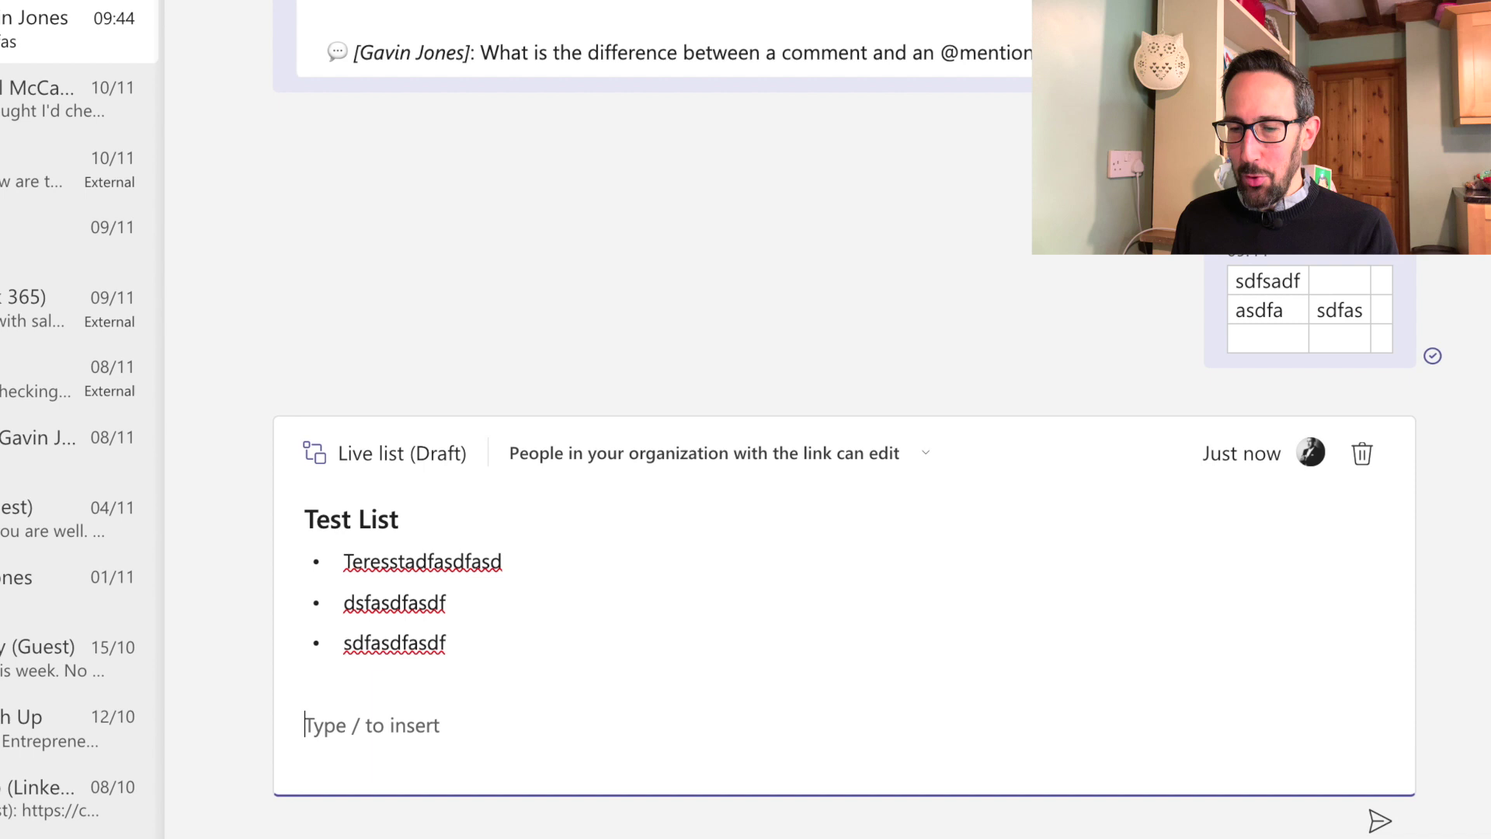
{"action": "key", "text": "BackSpace"}
{"action": "key", "text": "BackSpace"}
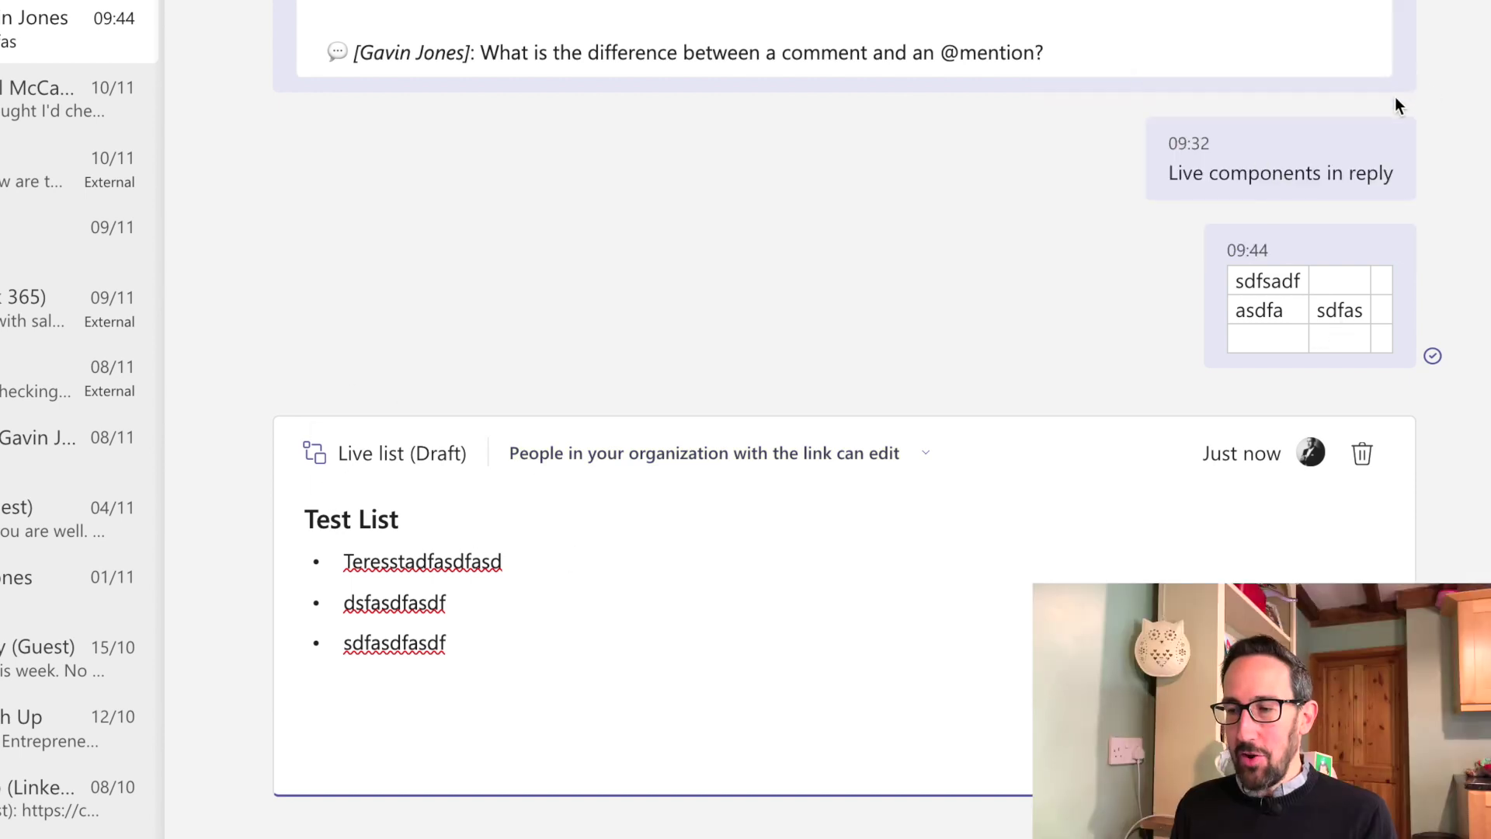
- View the available message actions for the already sent table message
{"action": "left_click", "coordinate": [1397, 94]}
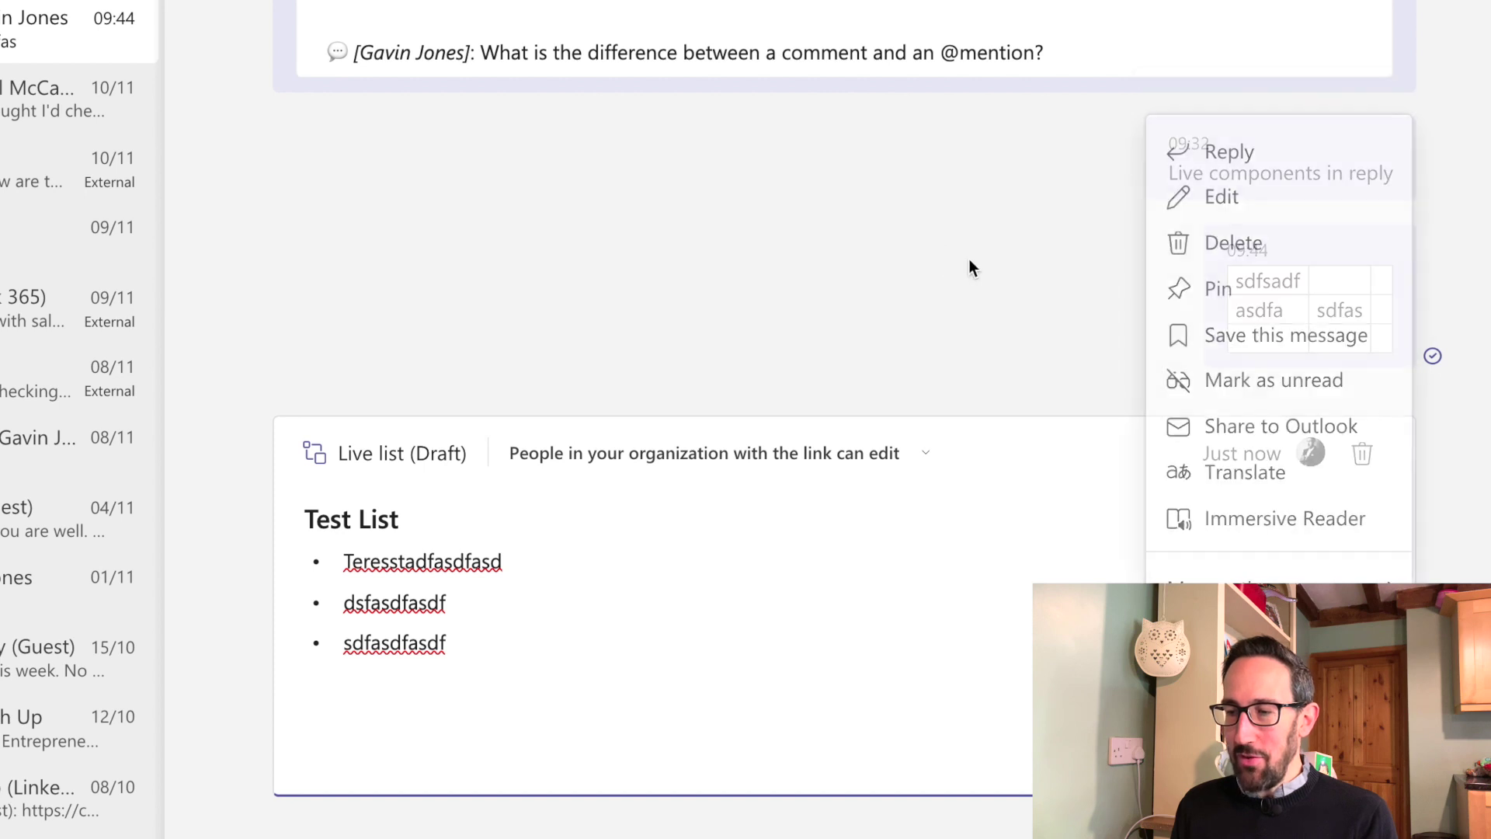
{"action": "left_click", "coordinate": [1393, 199]}
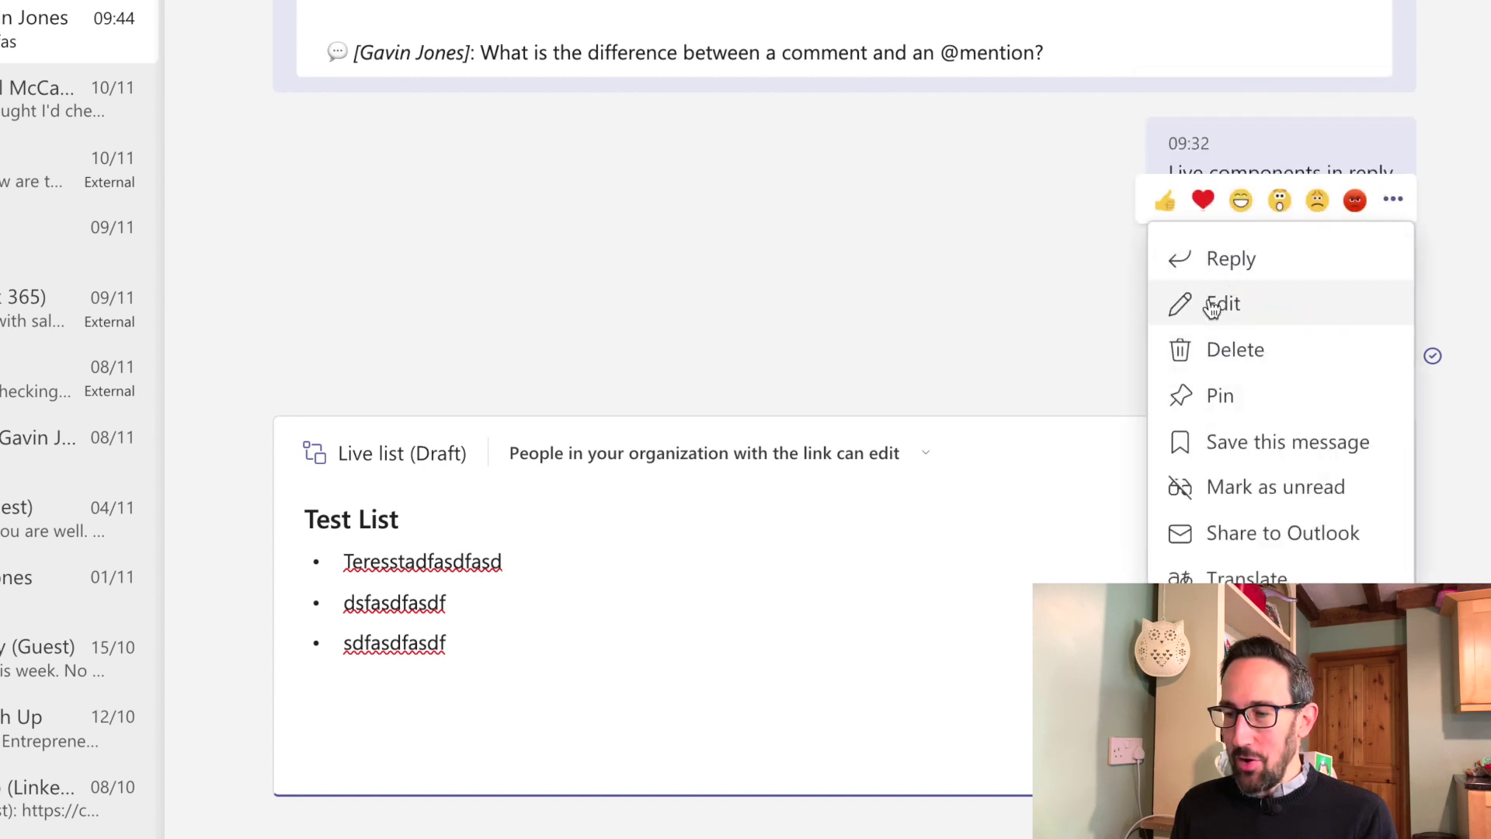
{"action": "left_click", "coordinate": [991, 285]}
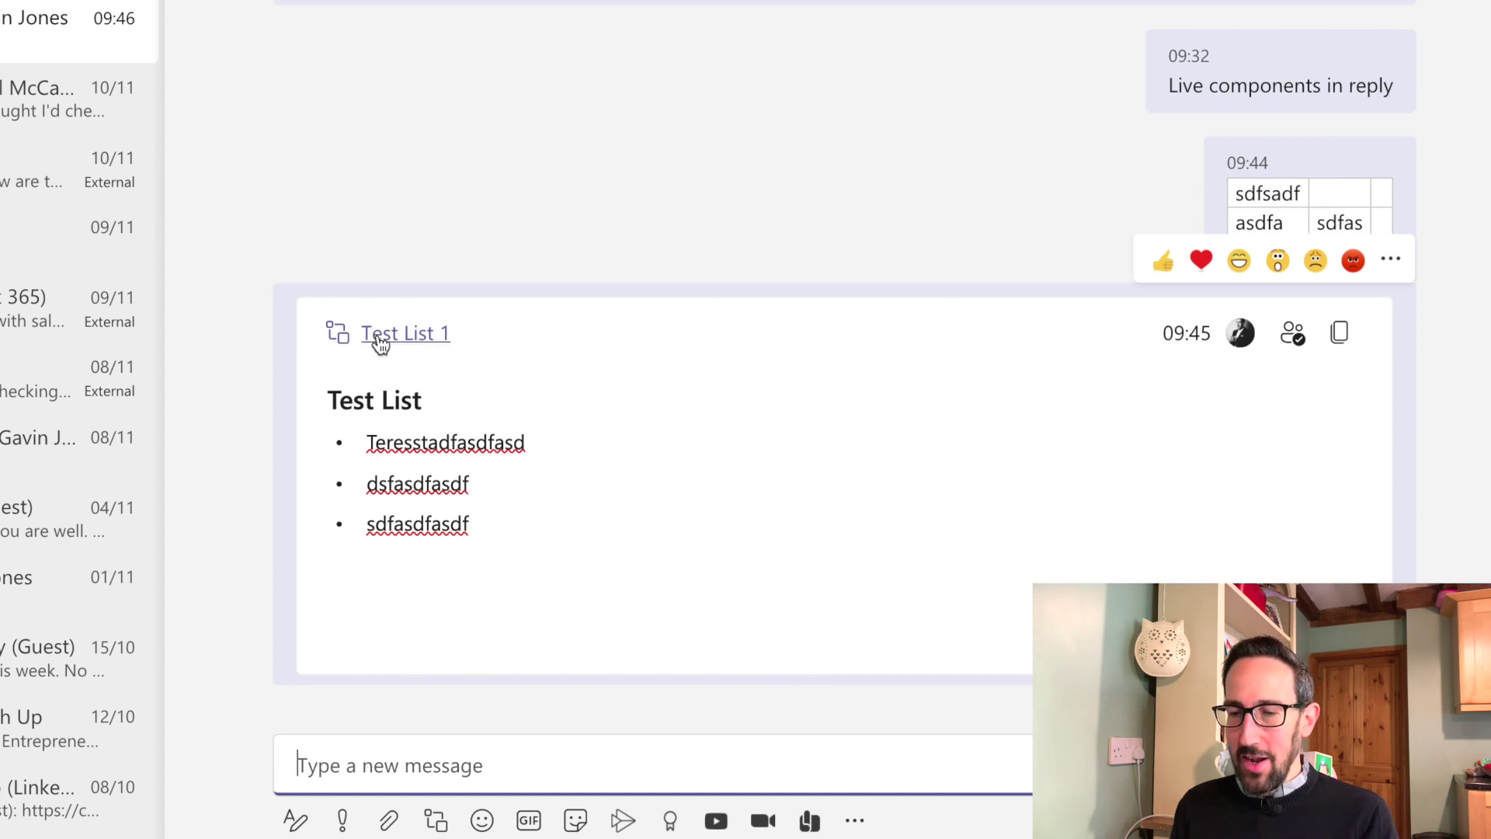
- Add a fourth bullet "Live" to the sent Test List directly in the chat, with an empty bullet below it
{"action": "left_click", "coordinate": [480, 572]}
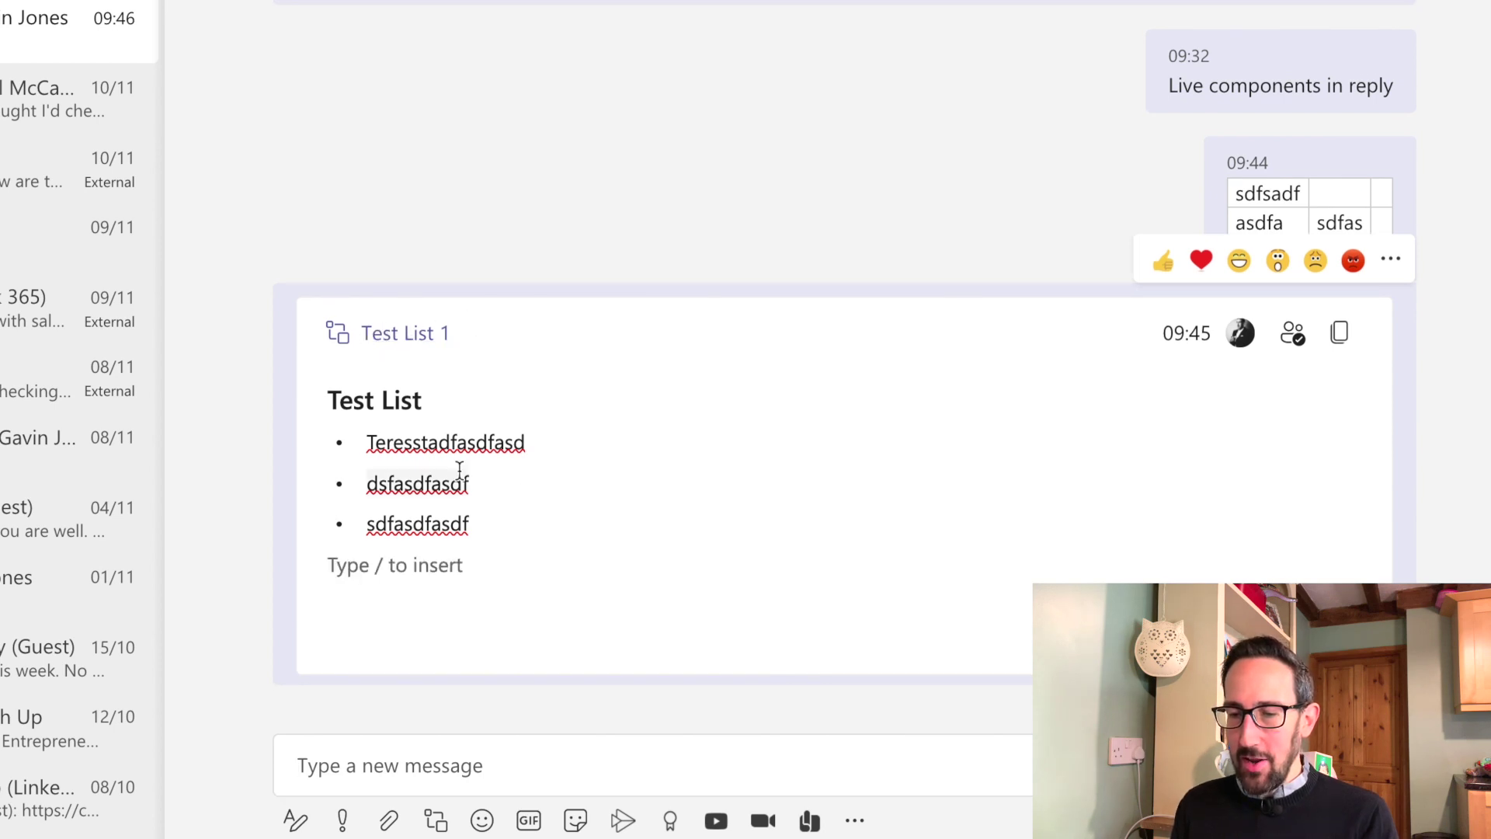
{"action": "left_click", "coordinate": [526, 532]}
{"action": "key", "text": "Return"}
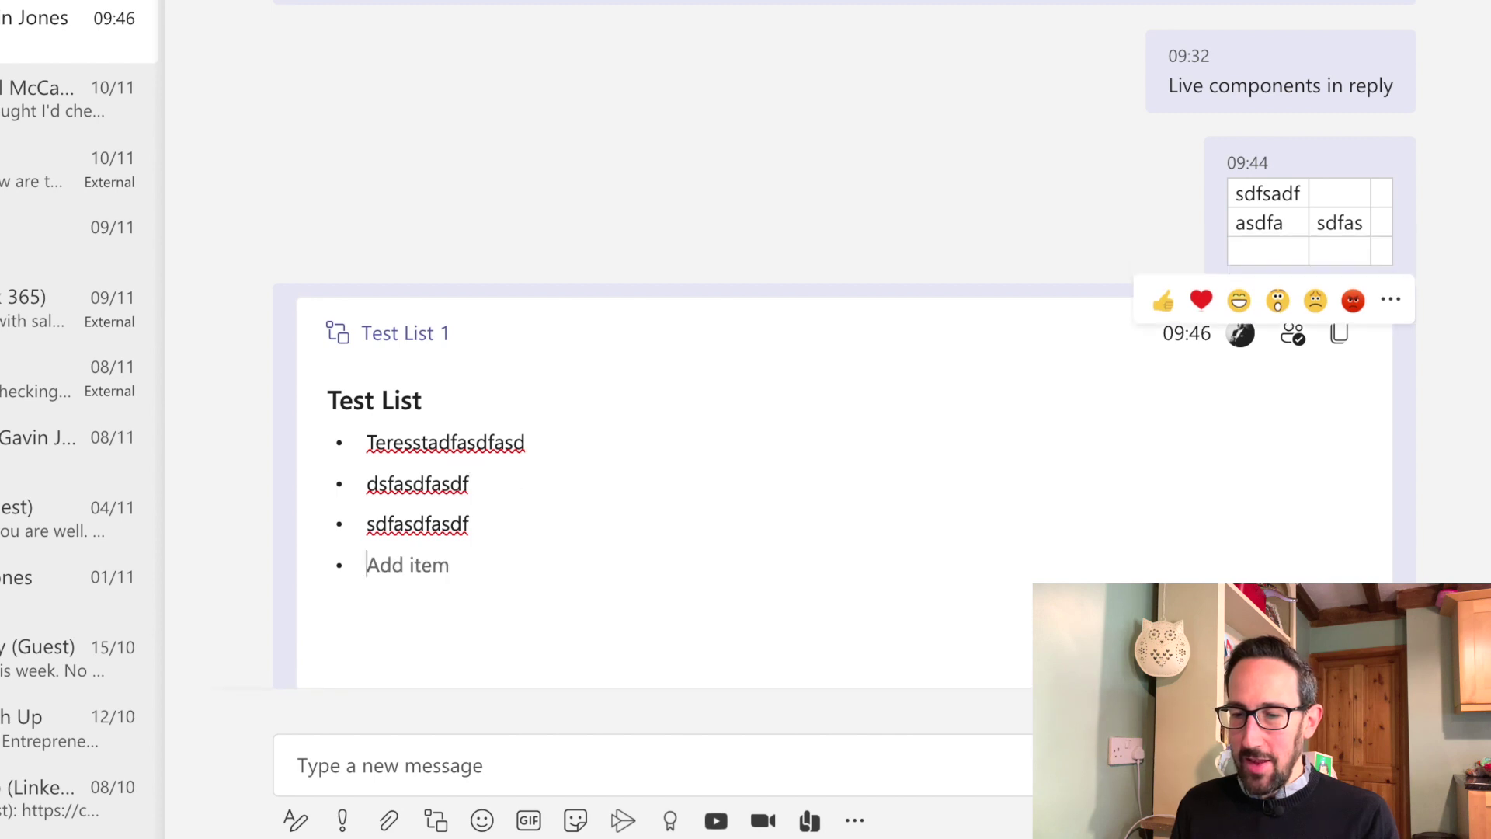
{"action": "type", "text": "Live"}
{"action": "key", "text": "Return"}
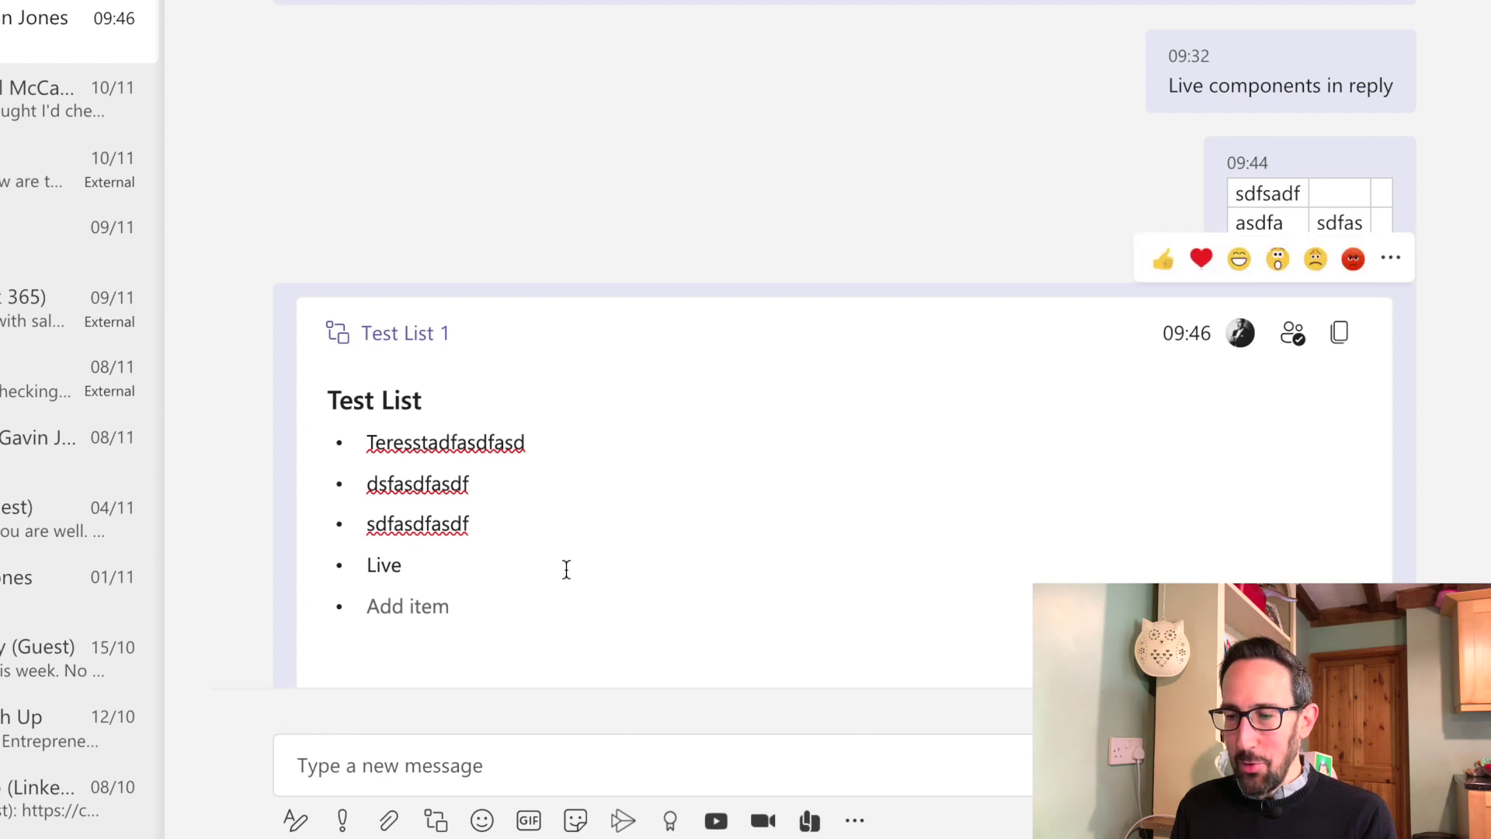
{"action": "scroll", "coordinate": [727, 358], "scroll_direction": "down", "scroll_amount": 1}
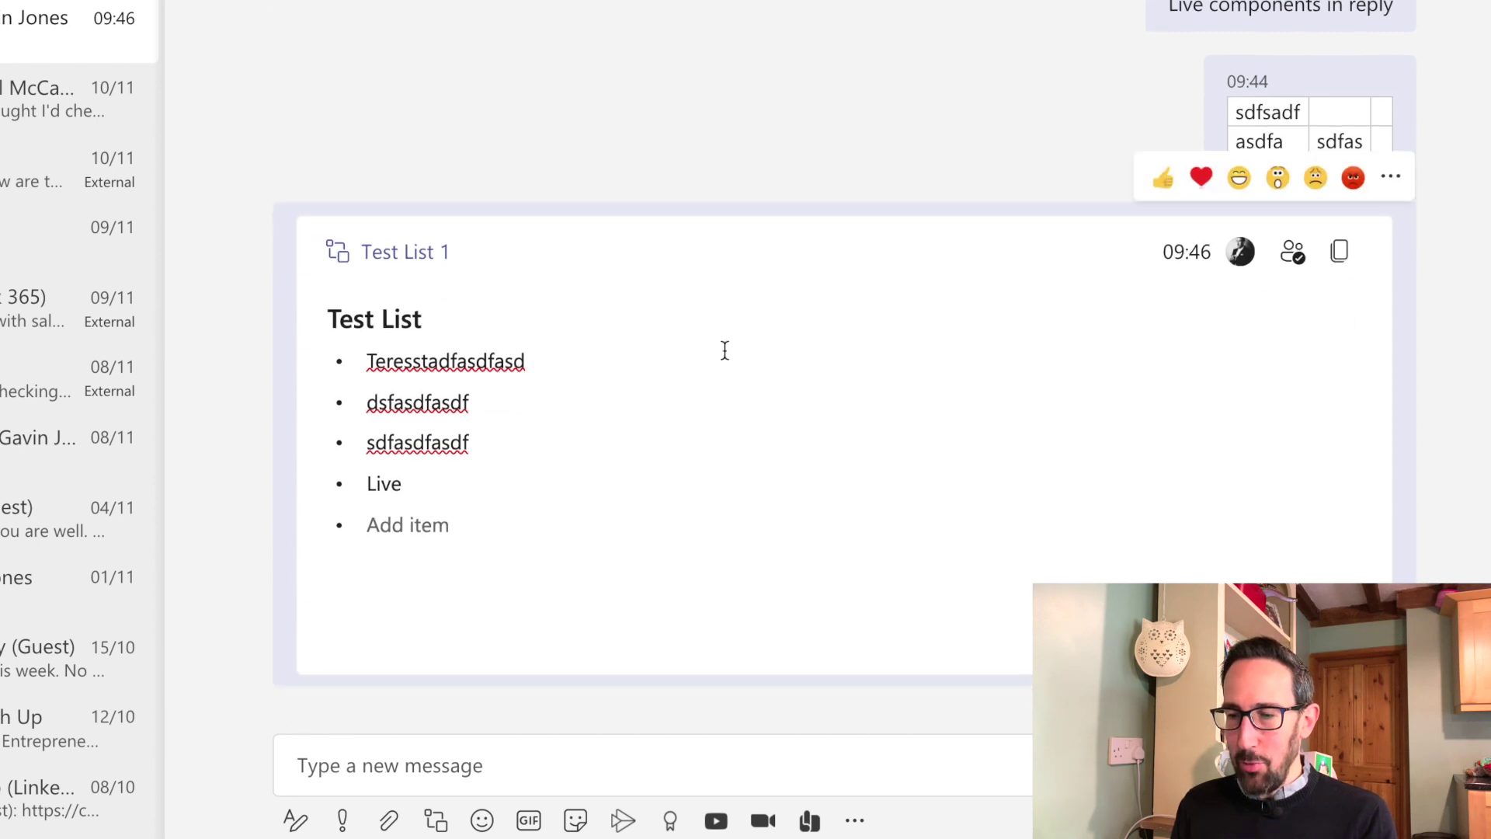
- Open the Test List 1 live component in the browser and examine its file name and storage location
{"action": "left_click", "coordinate": [412, 260]}
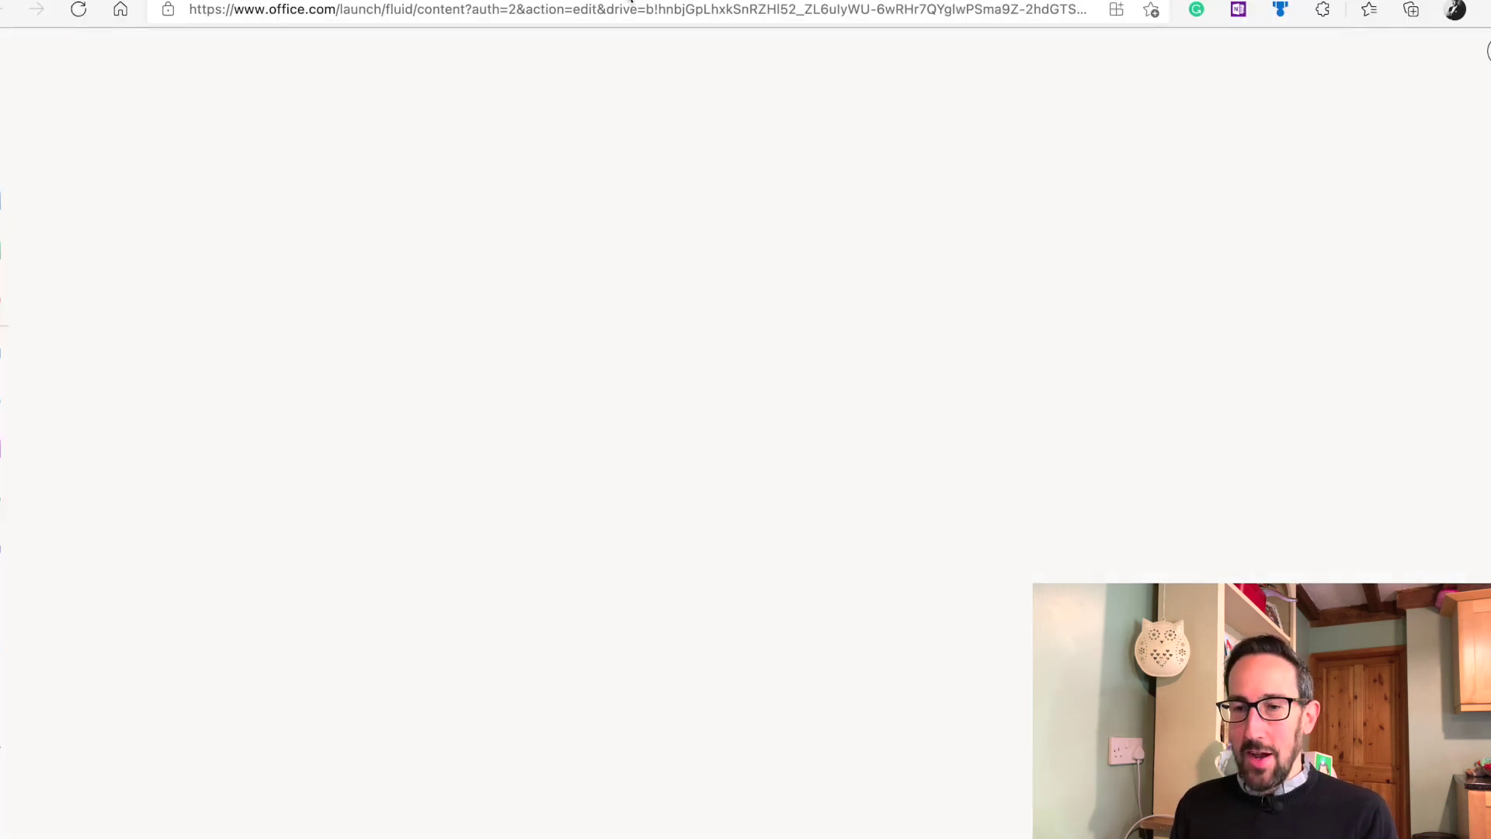
{"action": "key", "text": "super+plus"}
{"action": "left_click", "coordinate": [293, 74]}
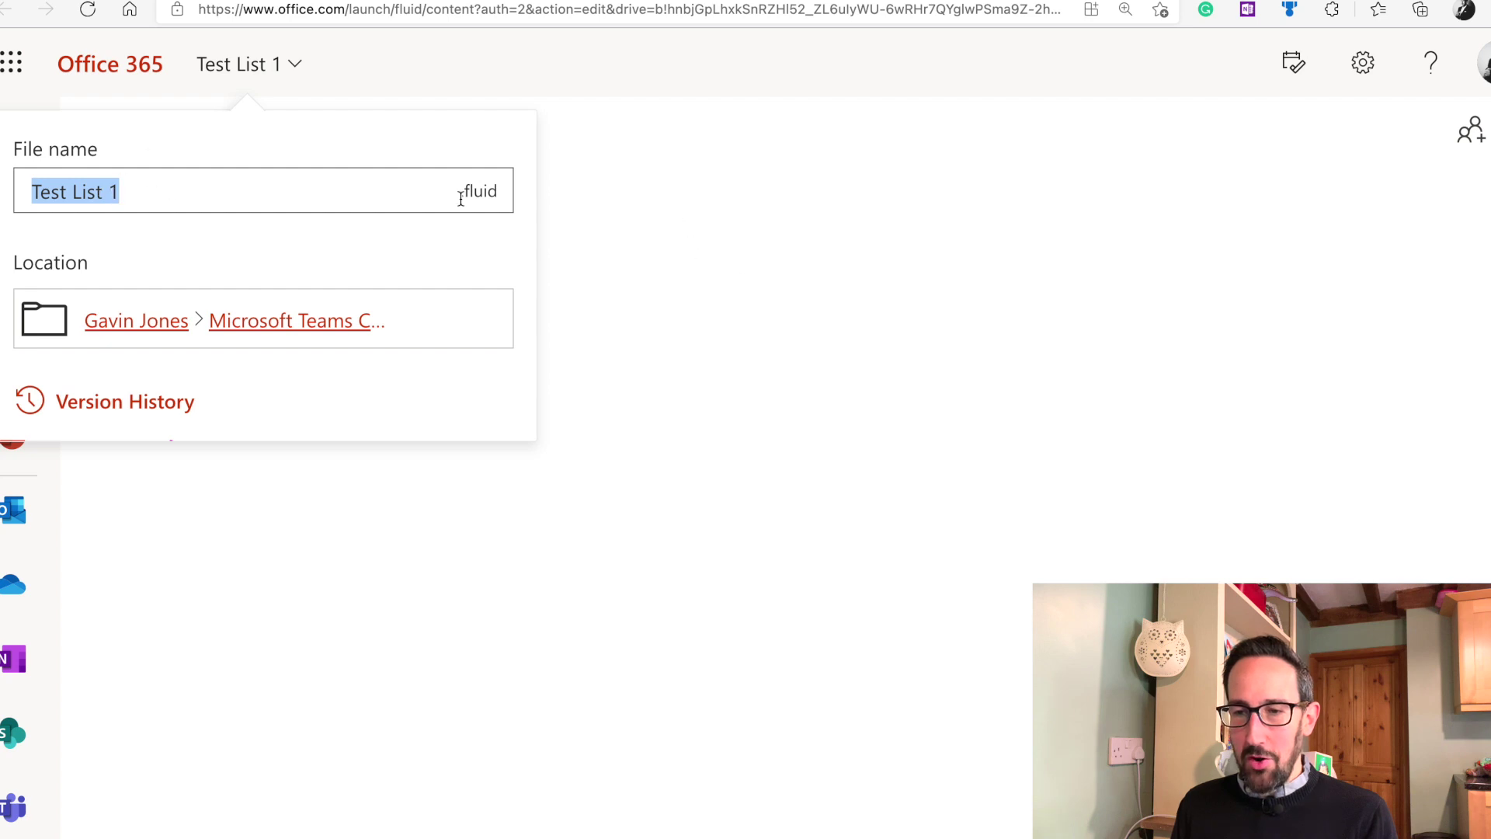
{"action": "left_click", "coordinate": [294, 64]}
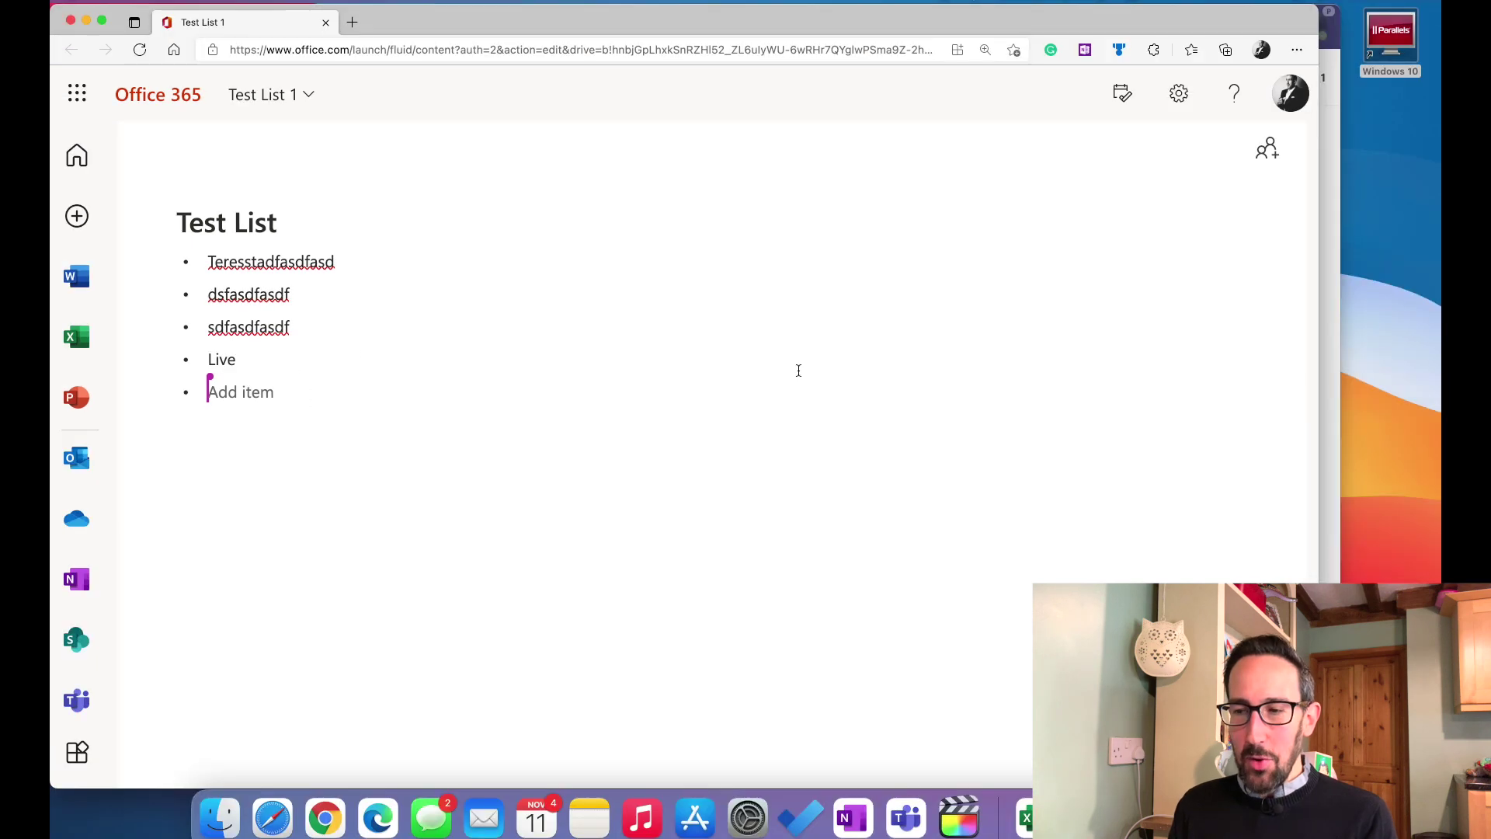
- Tile the browser window beside Teams and add two bullets, "dfadsfasdfasdf" and "asdfsadfasdfasdf", to the end of the list in the browser
{"action": "mouse_move", "coordinate": [102, 20]}
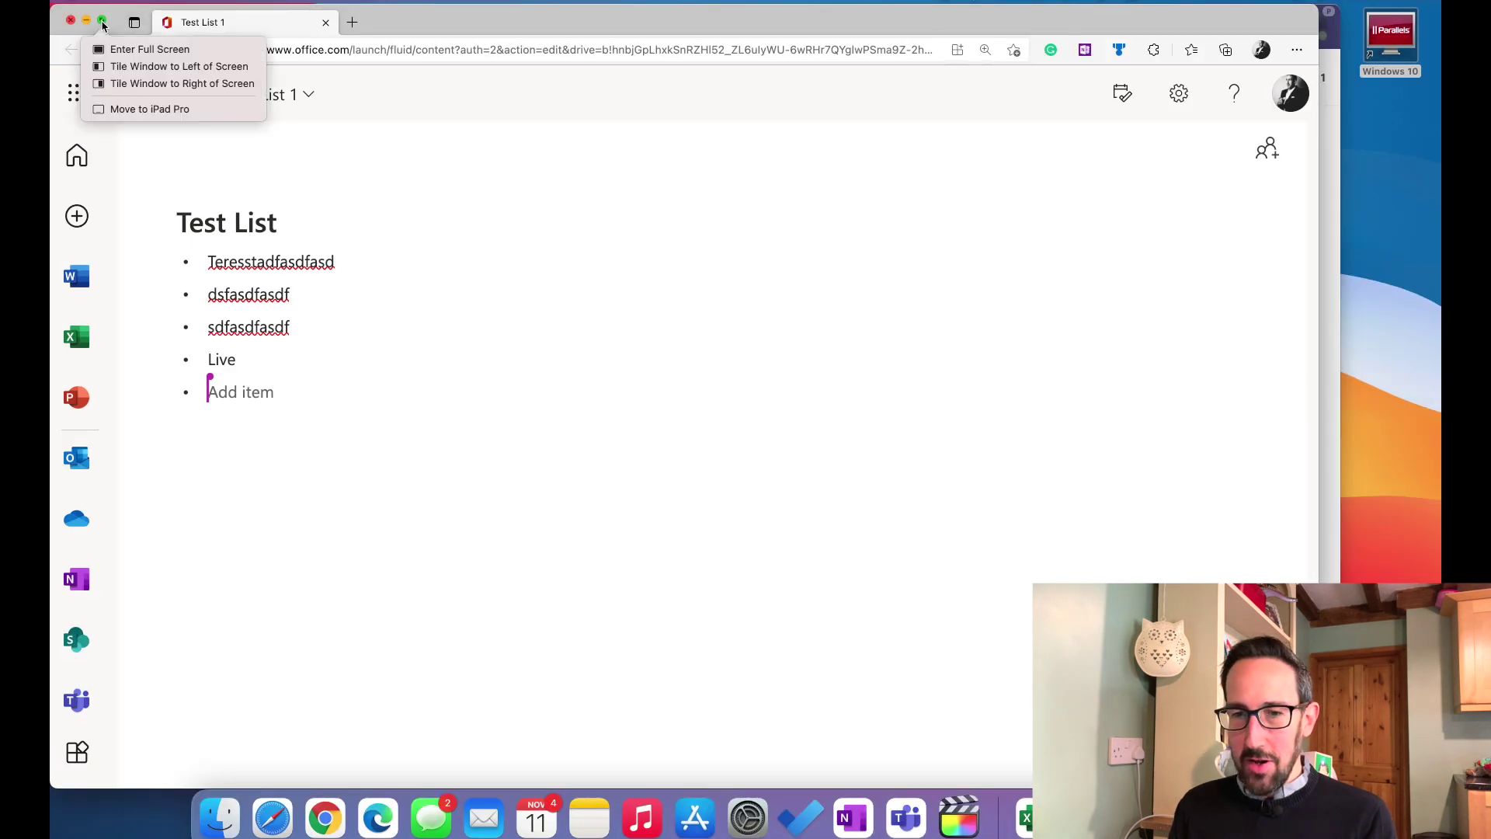
{"action": "left_click", "coordinate": [148, 63]}
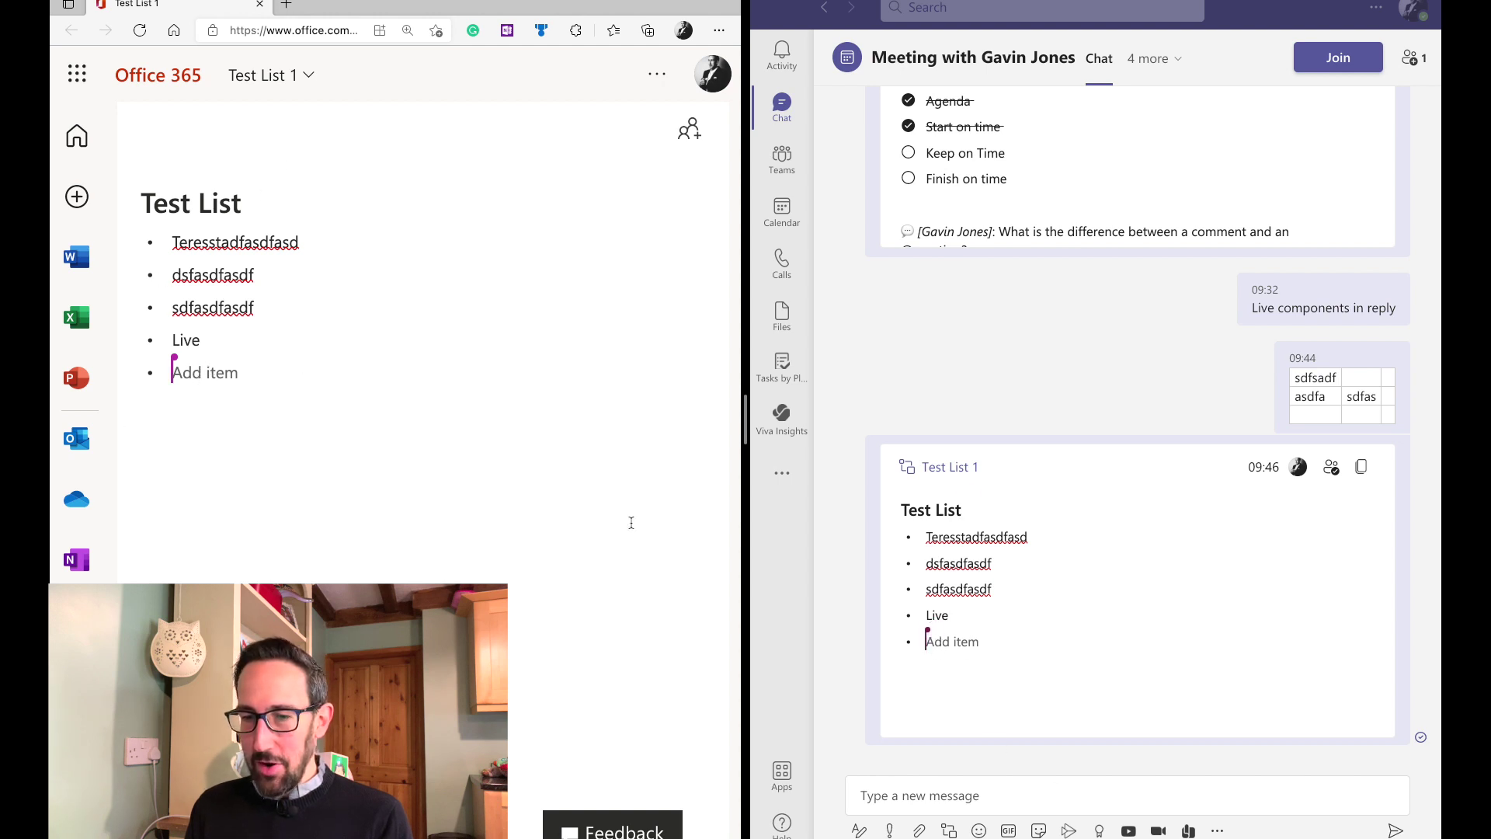
{"action": "type", "text": "dfadsfasdfasdf"}
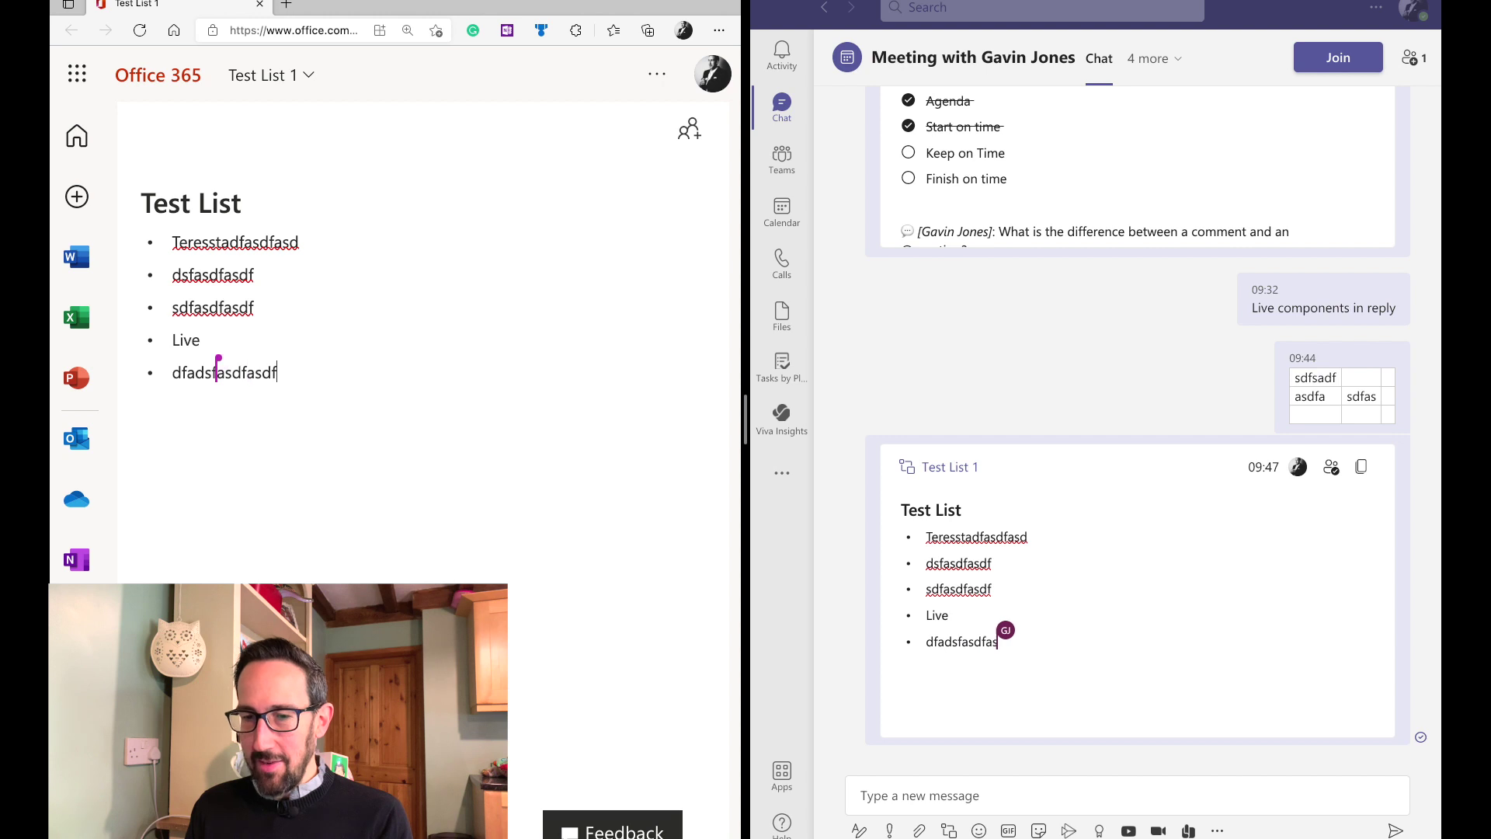
{"action": "key", "text": "Return"}
{"action": "type", "text": "asdfsadfasdfasdf"}
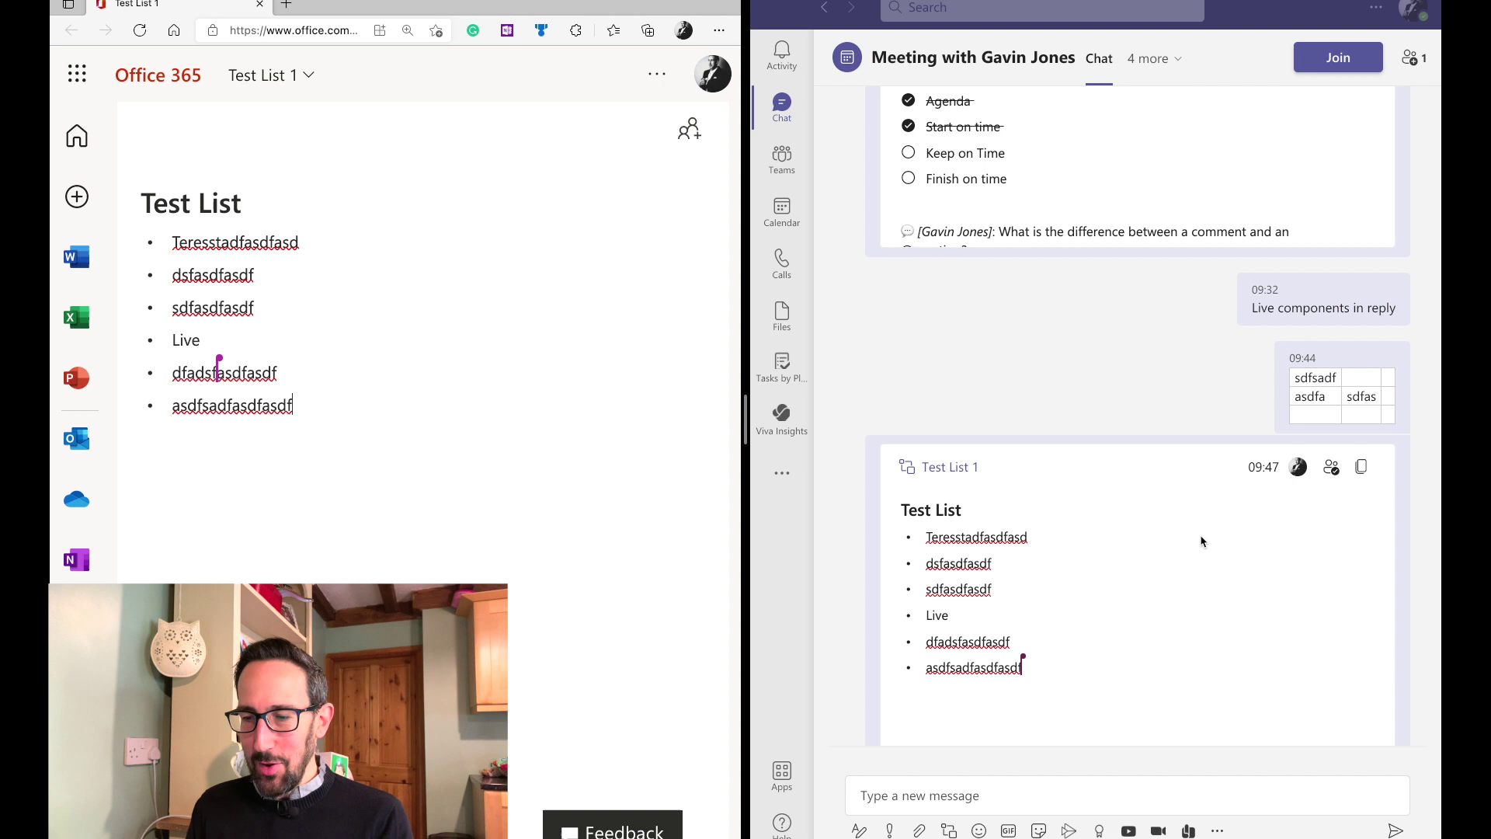
- Append "fsadfasdfasdf" to the second bullet in the Teams chat and "dfasdfsdf" to the last bullet in the browser
{"action": "left_click", "coordinate": [1011, 563]}
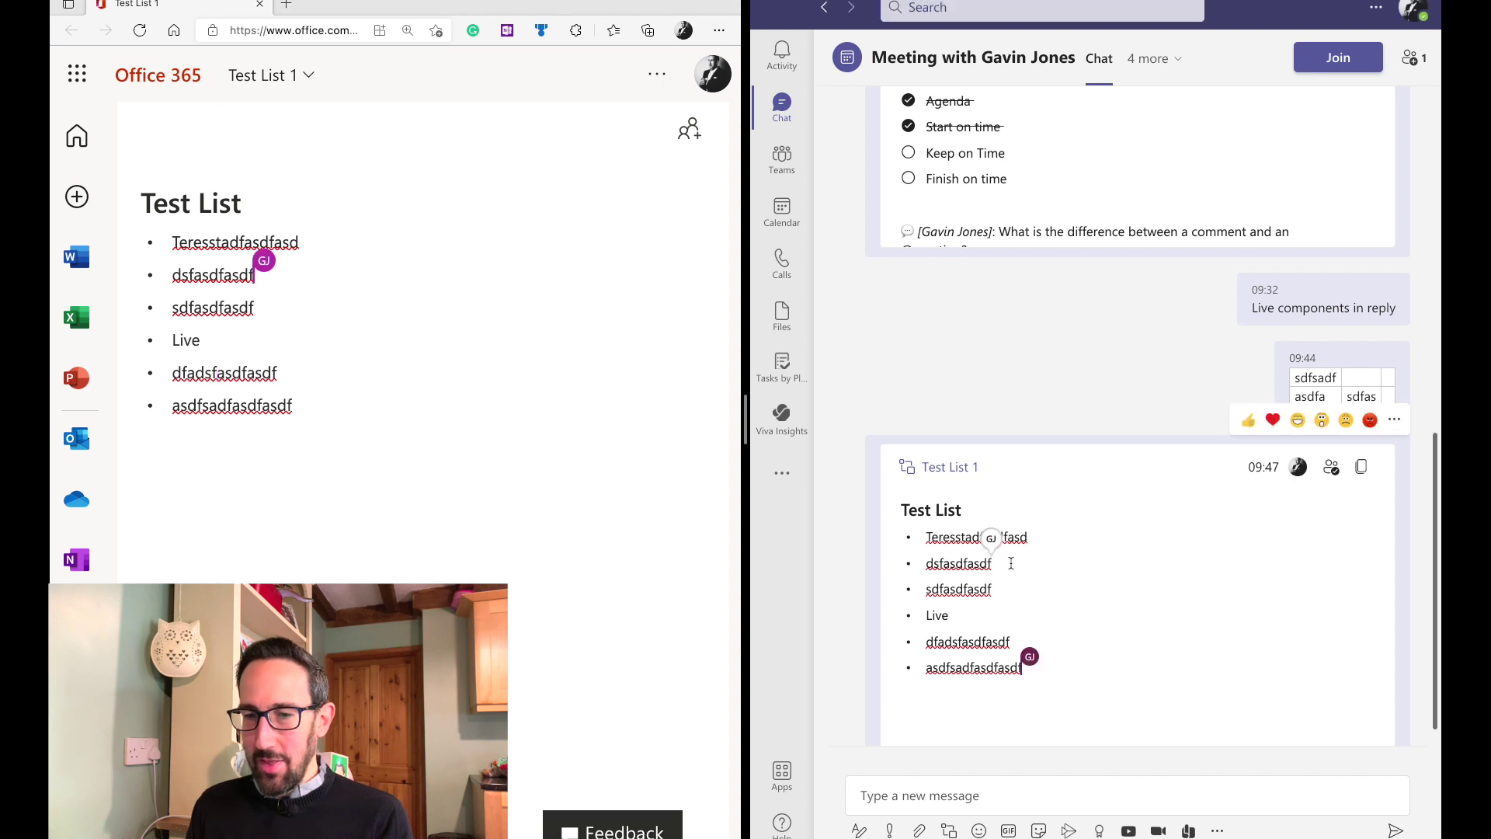
{"action": "type", "text": "fsadfasdfasdf"}
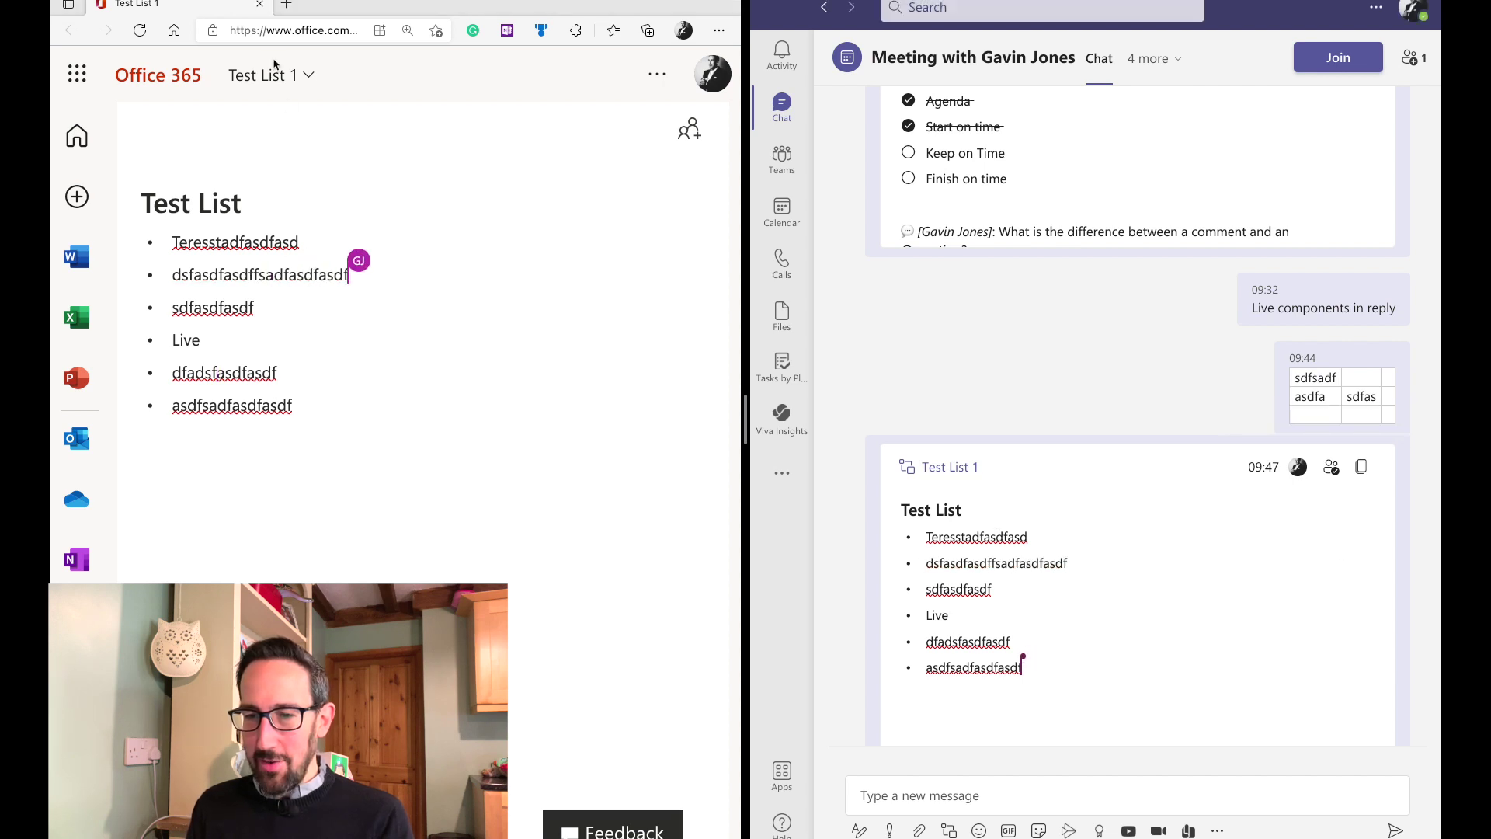
{"action": "left_click", "coordinate": [339, 423]}
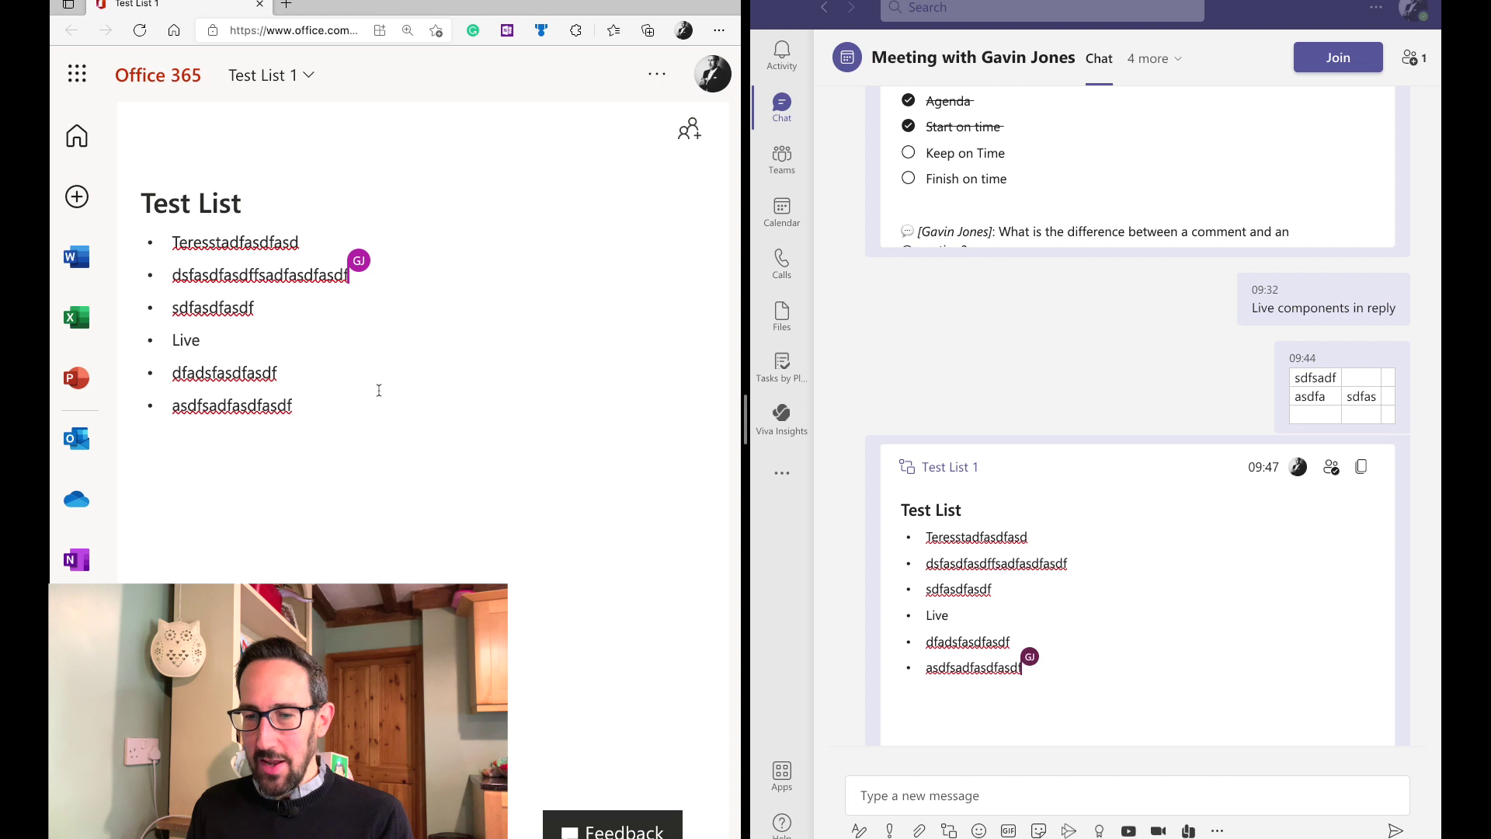
{"action": "type", "text": "dfasdfsdf"}
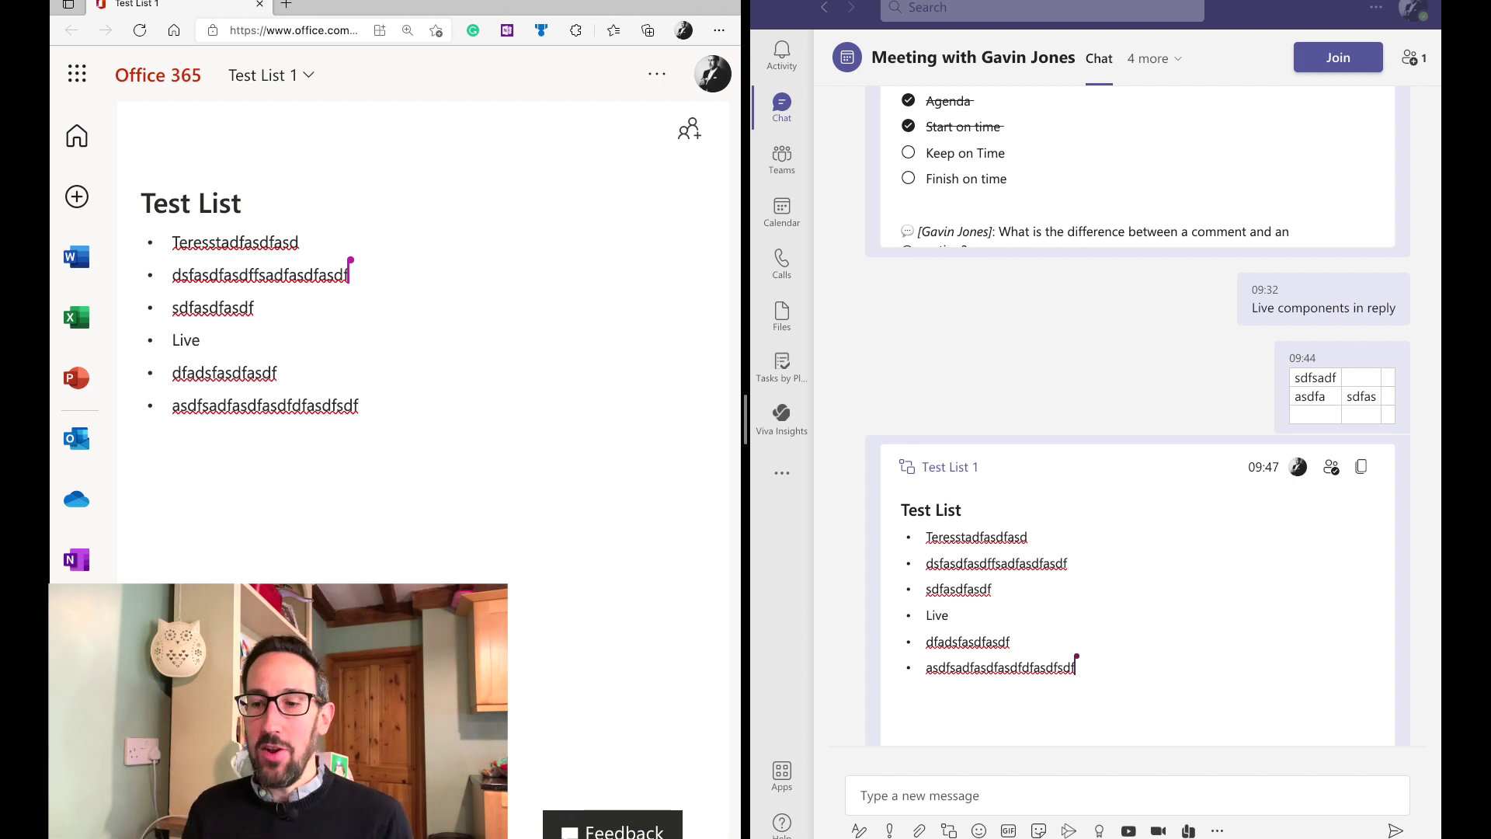
- Compare the live component types offered in the chat with the insert options available below the list in the browser
{"action": "left_click", "coordinate": [949, 830]}
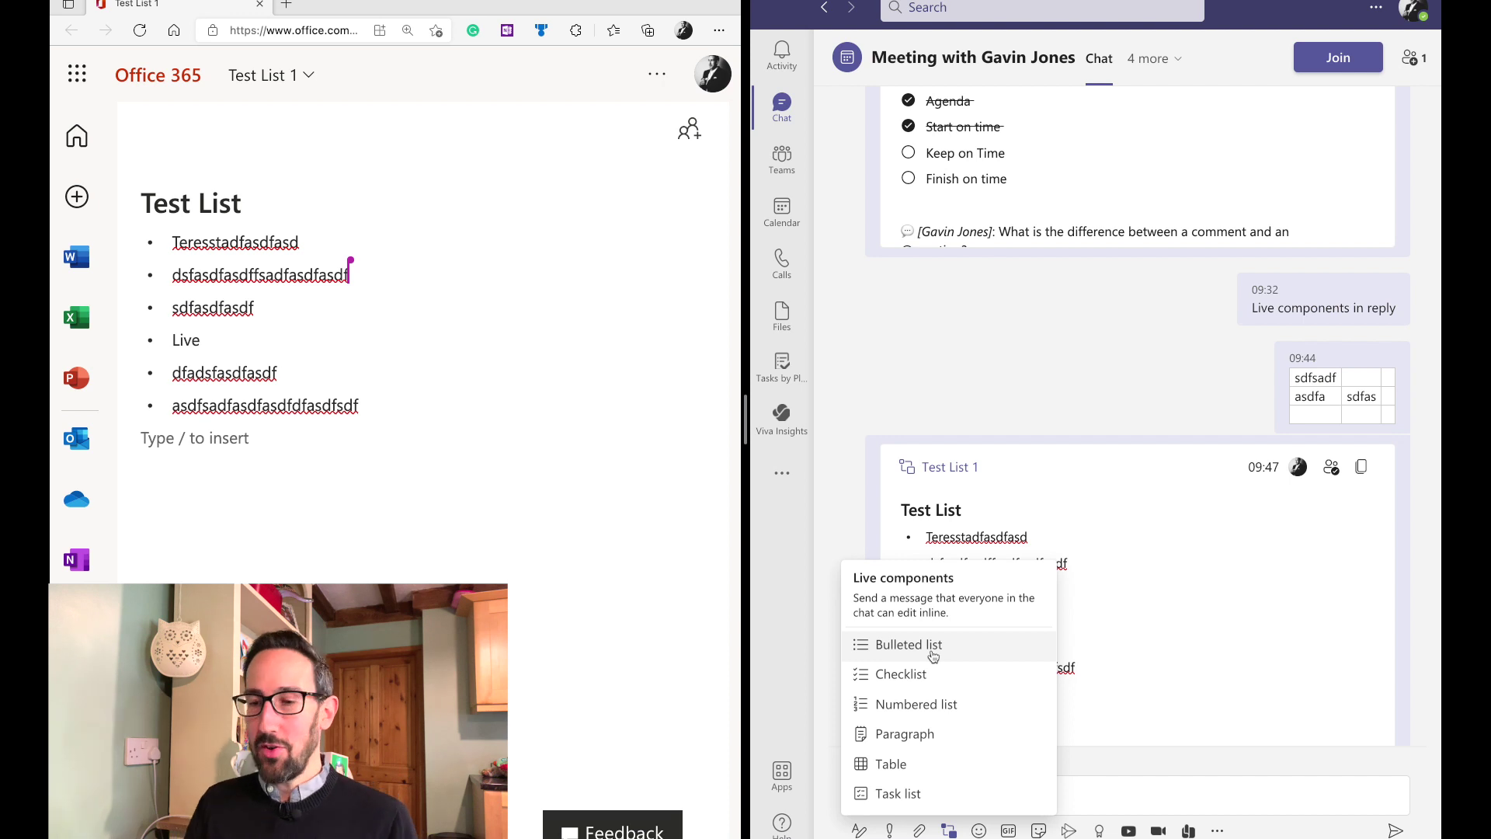
{"action": "left_click", "coordinate": [226, 440]}
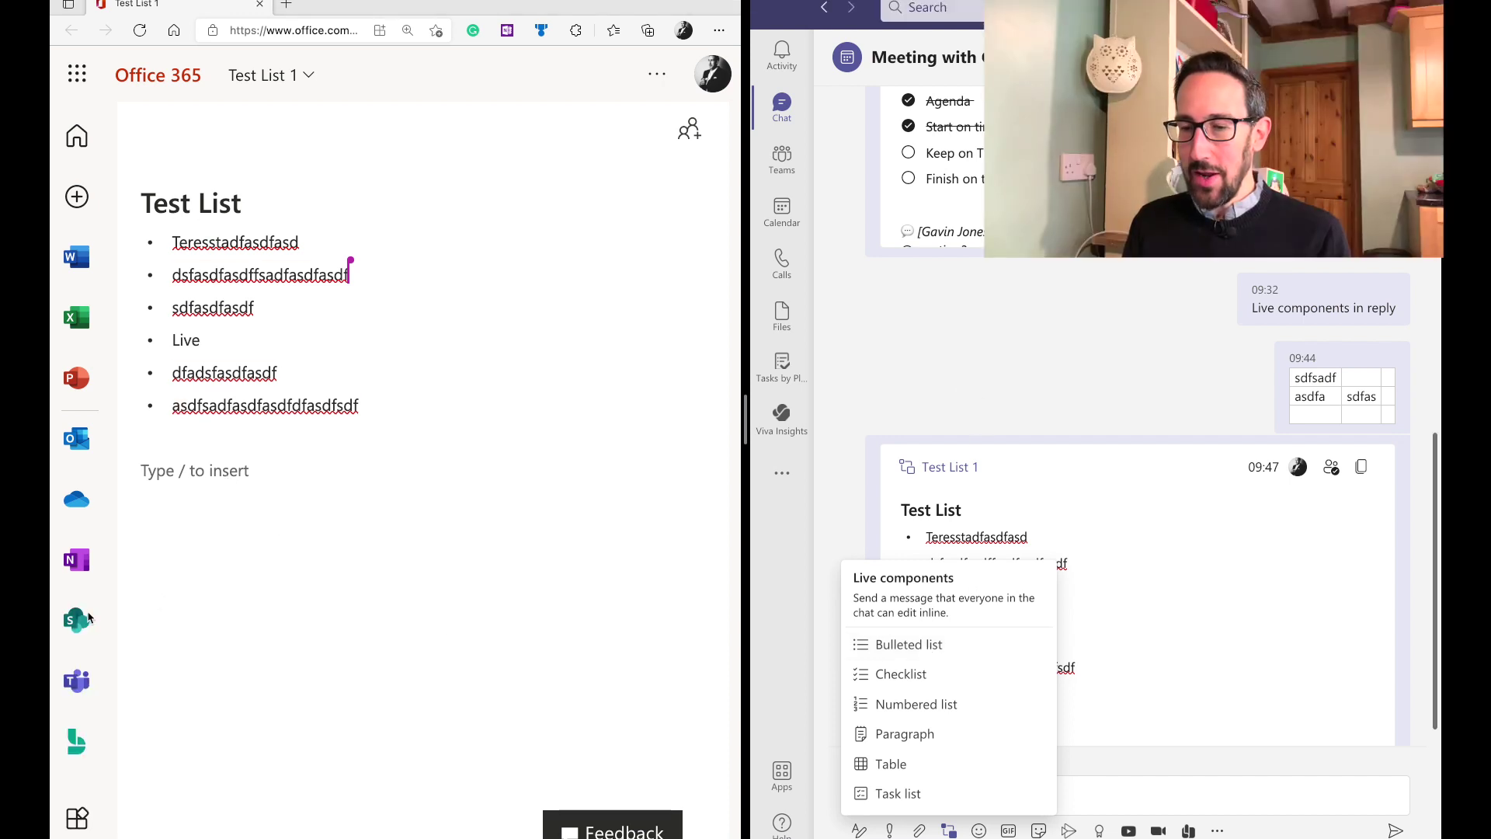
{"action": "left_click", "coordinate": [228, 469]}
{"action": "type", "text": "/"}
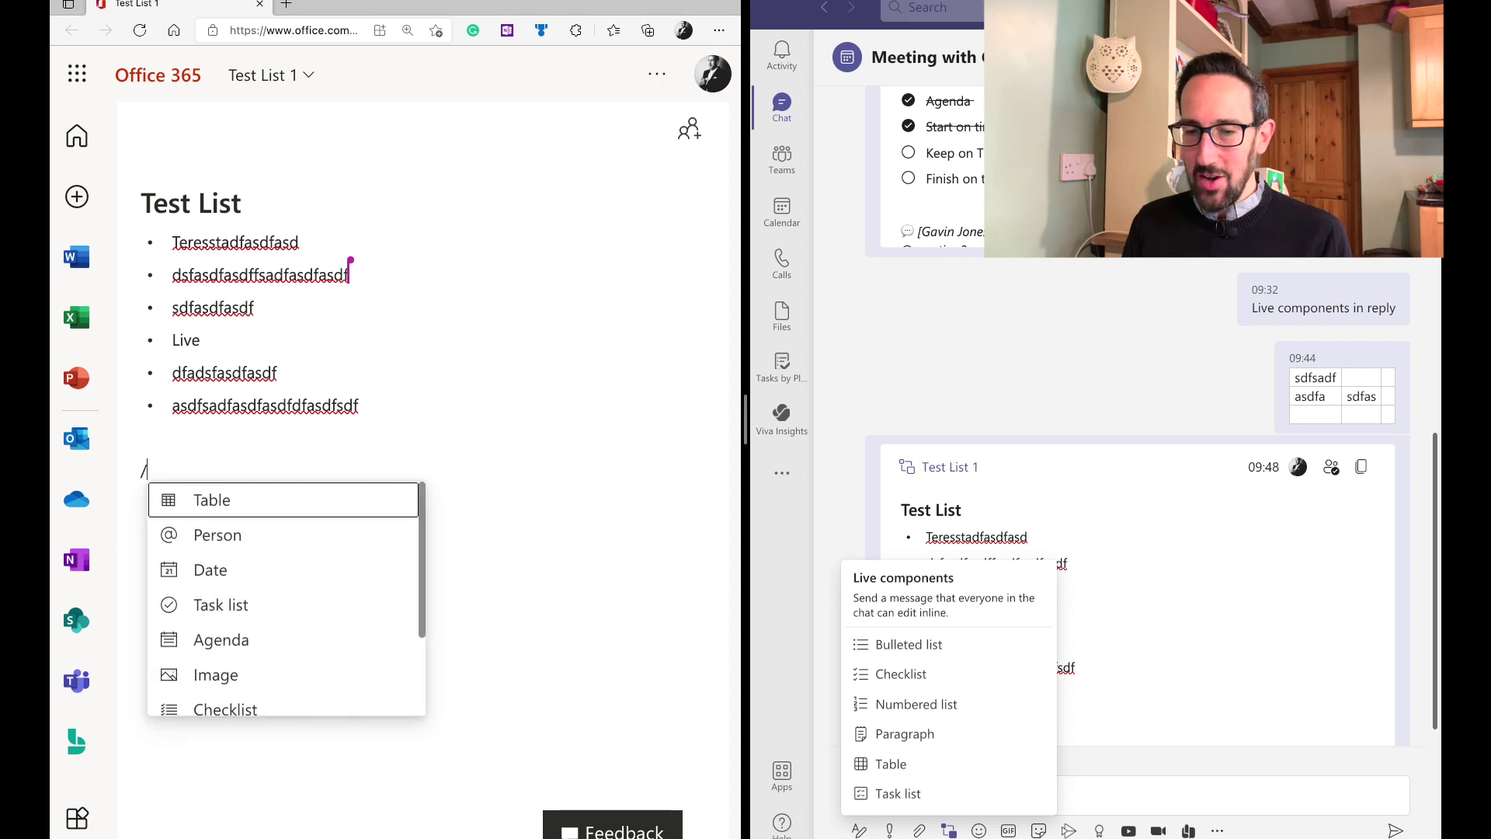
{"action": "scroll", "coordinate": [251, 567], "scroll_direction": "down", "scroll_amount": 3}
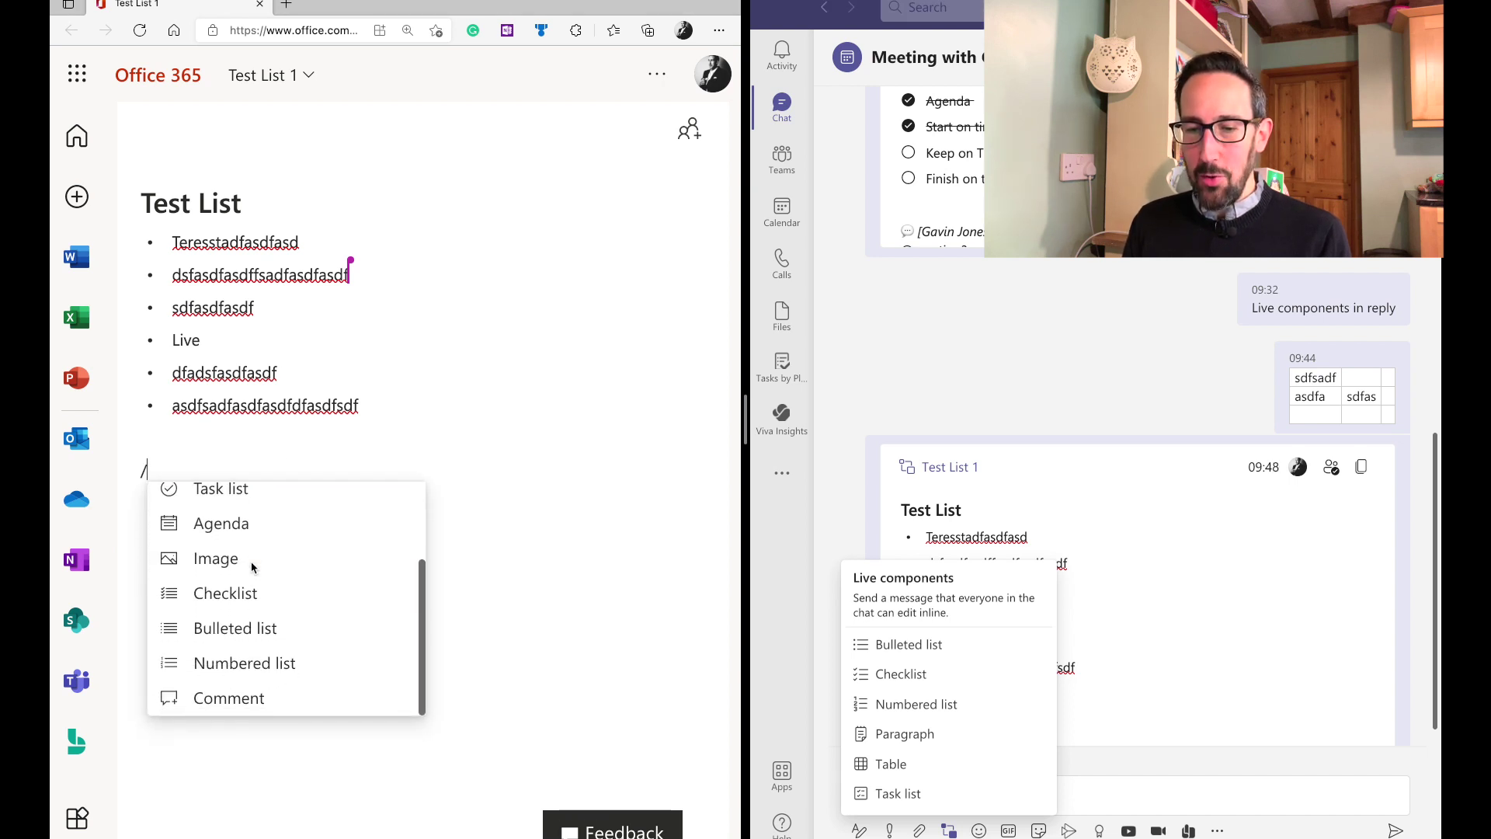
{"action": "scroll", "coordinate": [251, 567], "scroll_direction": "up", "scroll_amount": 3}
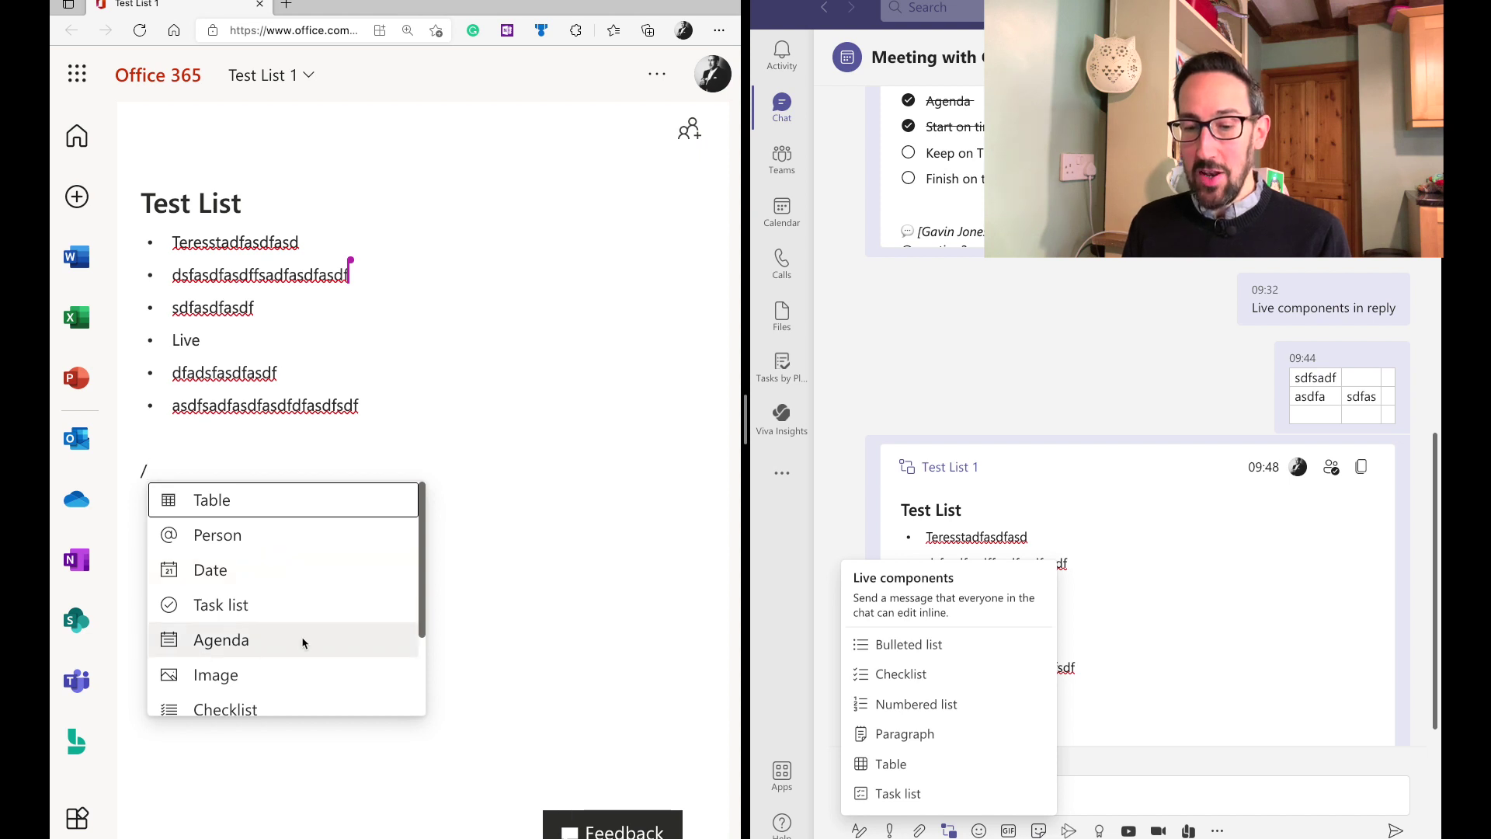
- Insert a mention of the suggested person below the list followed by "Hello", and view it in the chat's component
{"action": "left_click", "coordinate": [209, 544]}
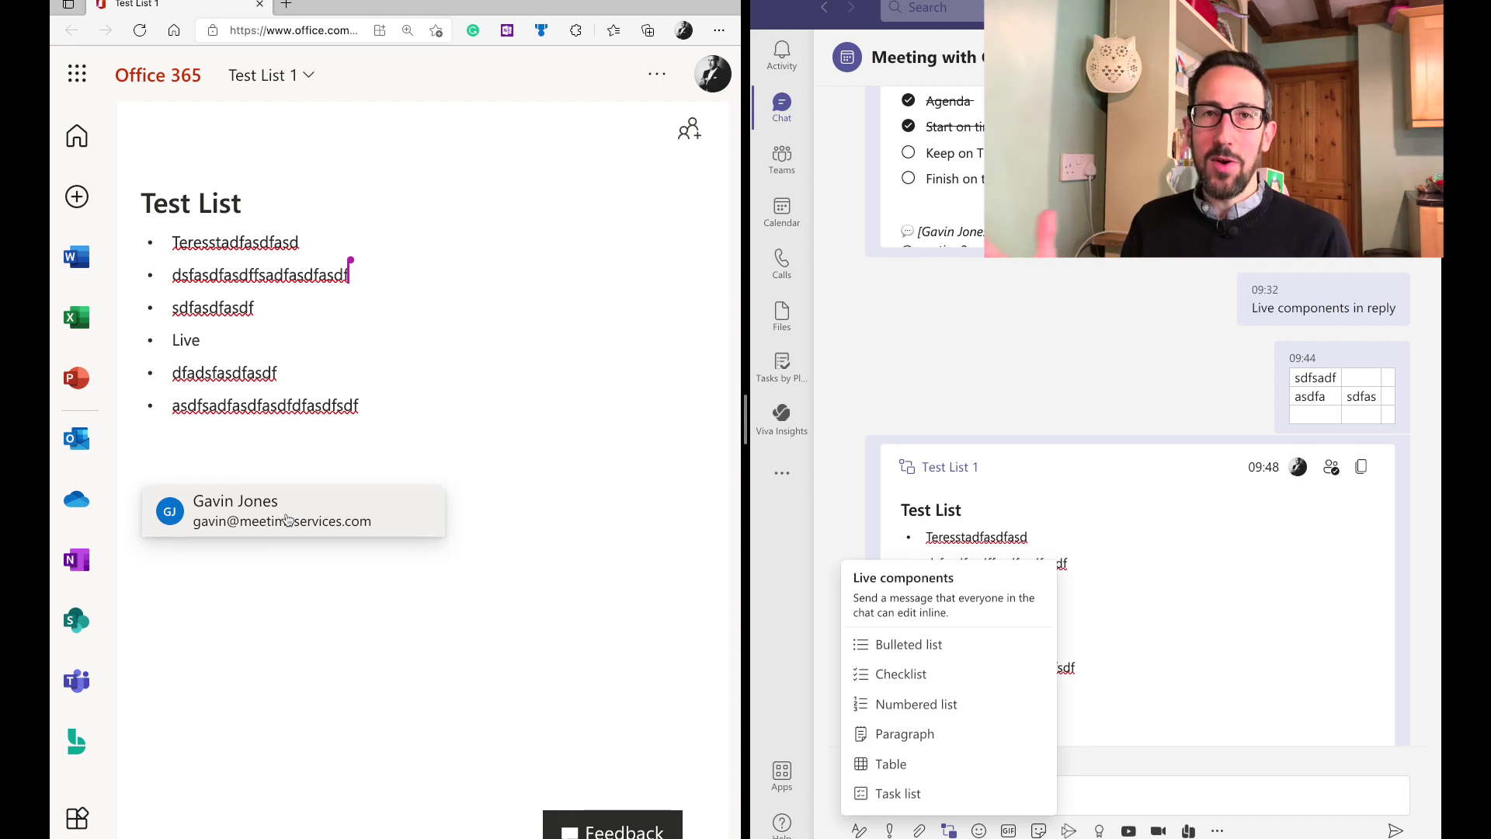
{"action": "left_click", "coordinate": [282, 519]}
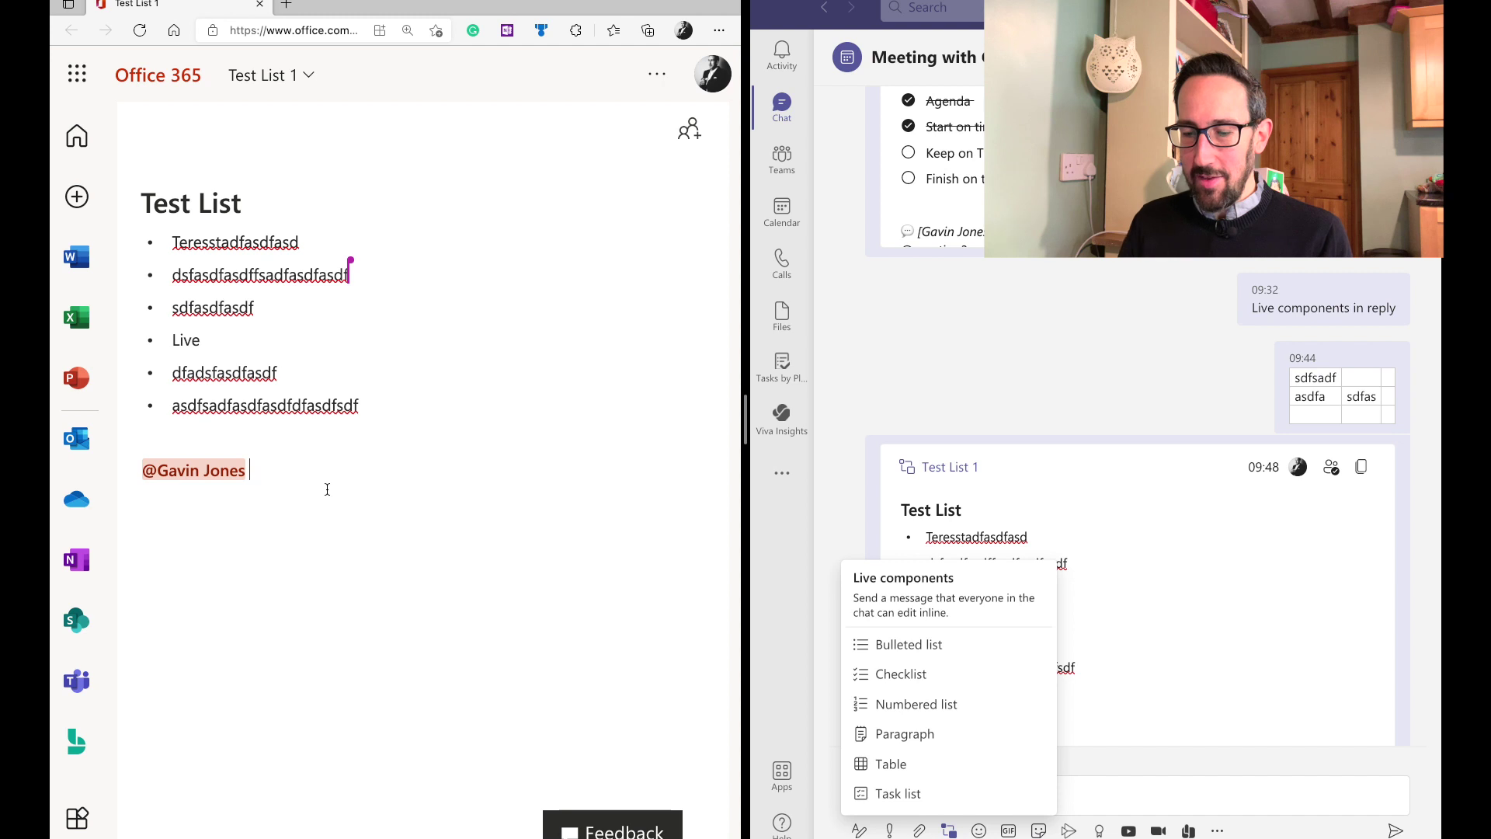
{"action": "type", "text": "Hello"}
{"action": "key", "text": "Return"}
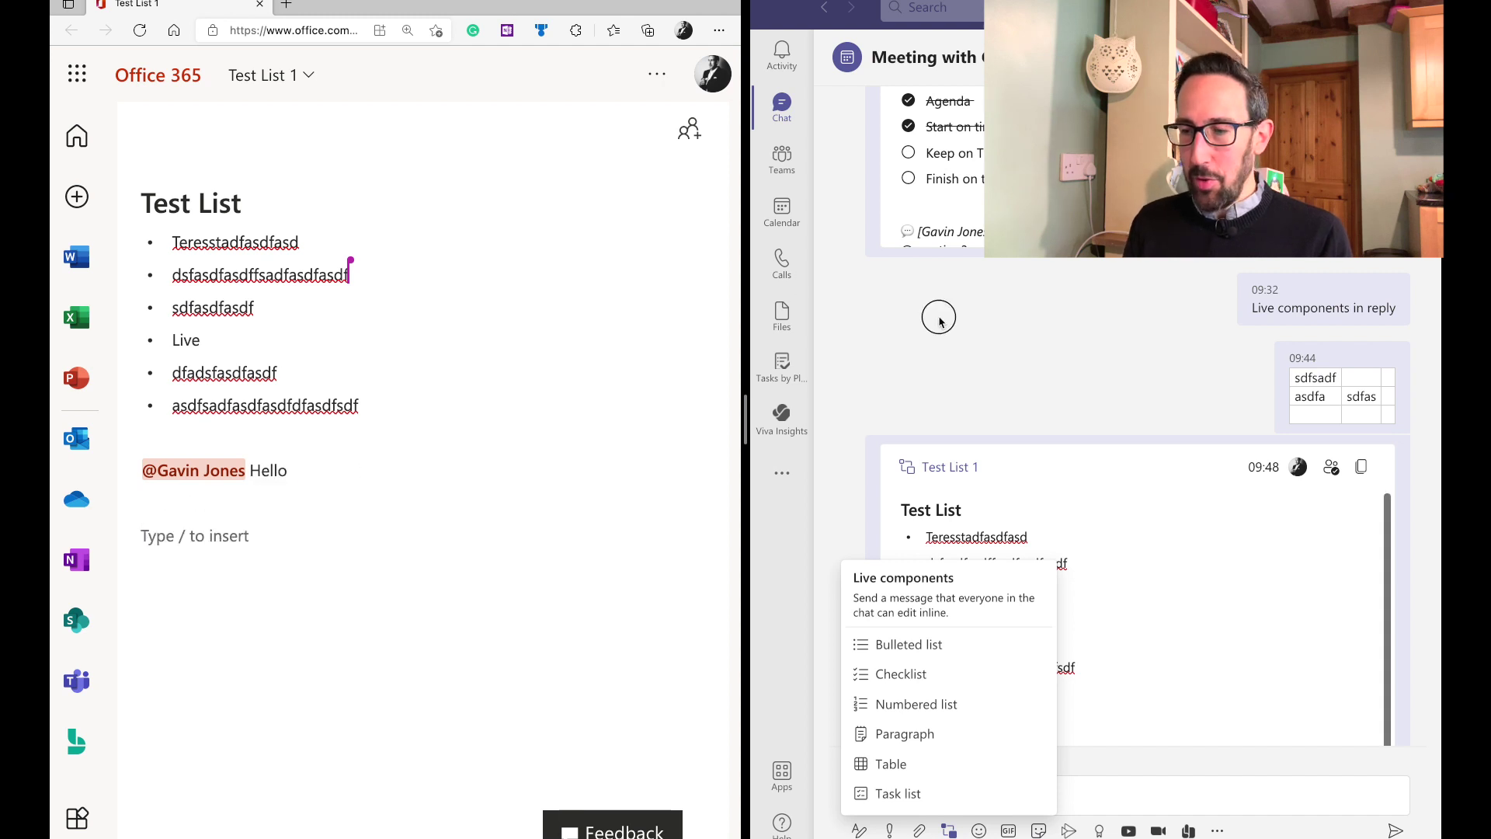
{"action": "key", "text": "Escape"}
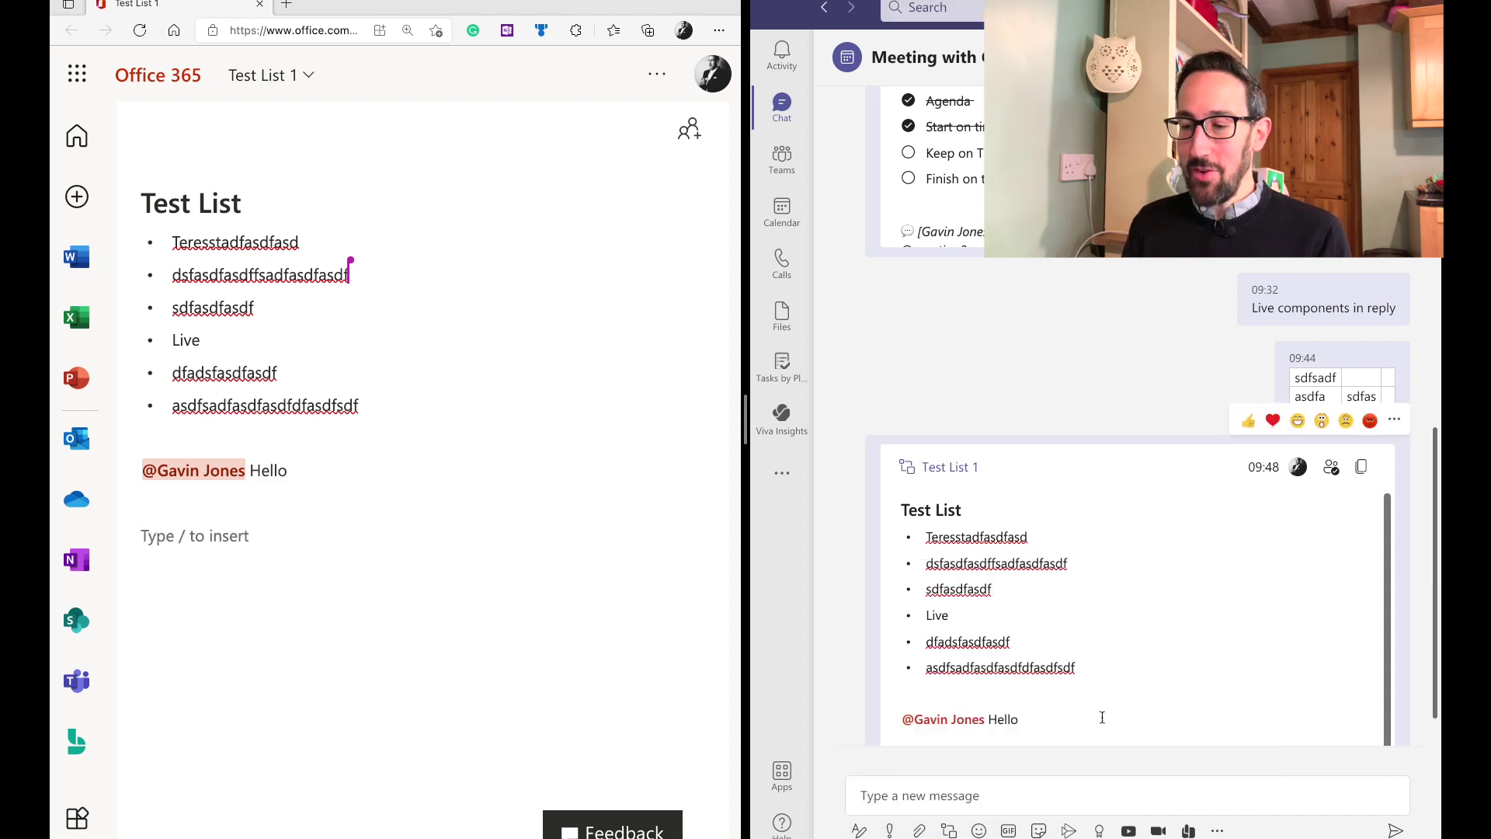
{"action": "scroll", "coordinate": [1044, 699], "scroll_direction": "down", "scroll_amount": 1}
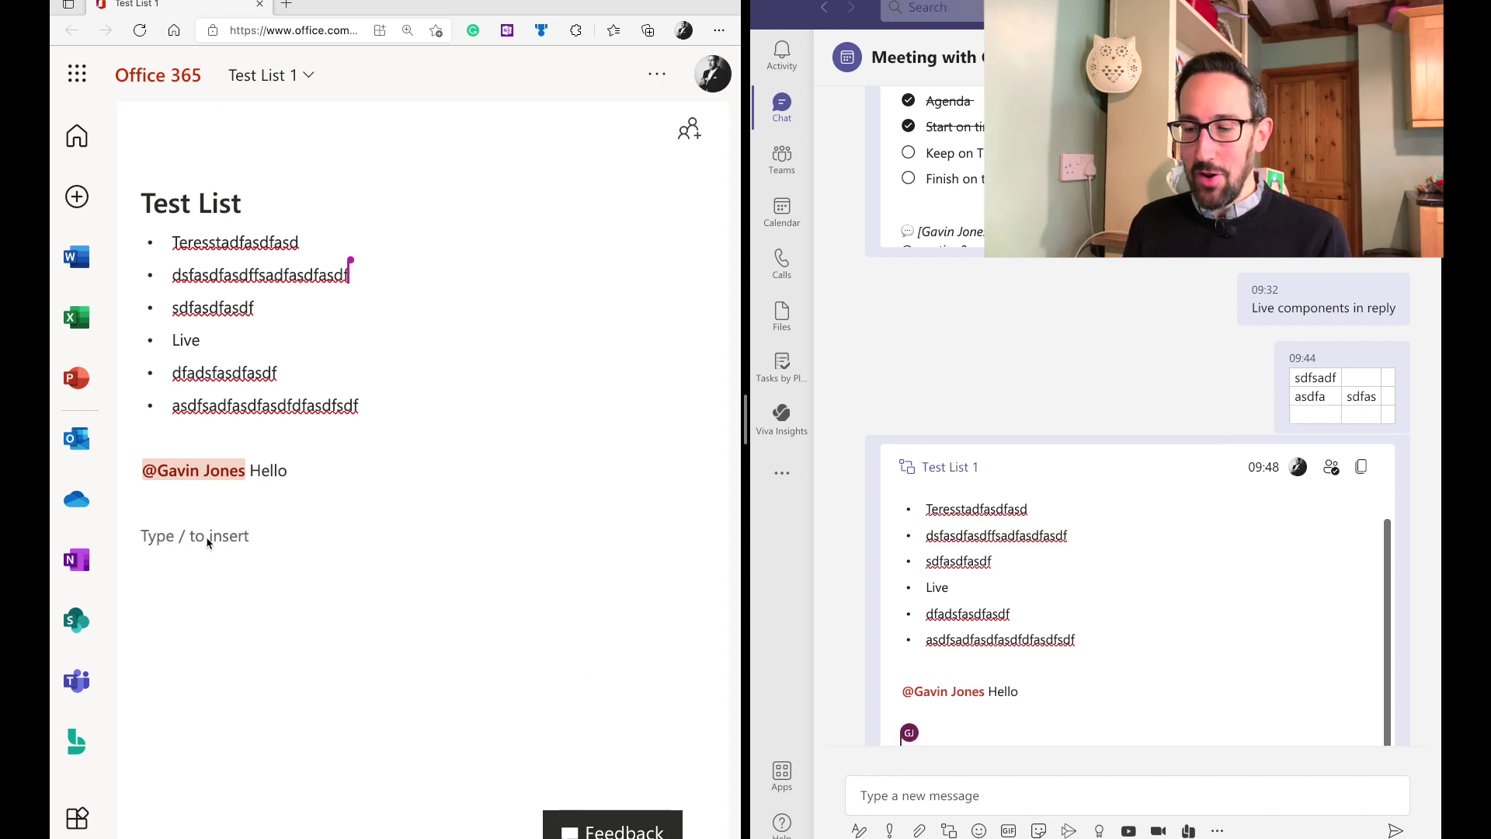
- Insert the date Thu, 18 Nov on the empty line below the mention in the browser
{"action": "left_click", "coordinate": [248, 538]}
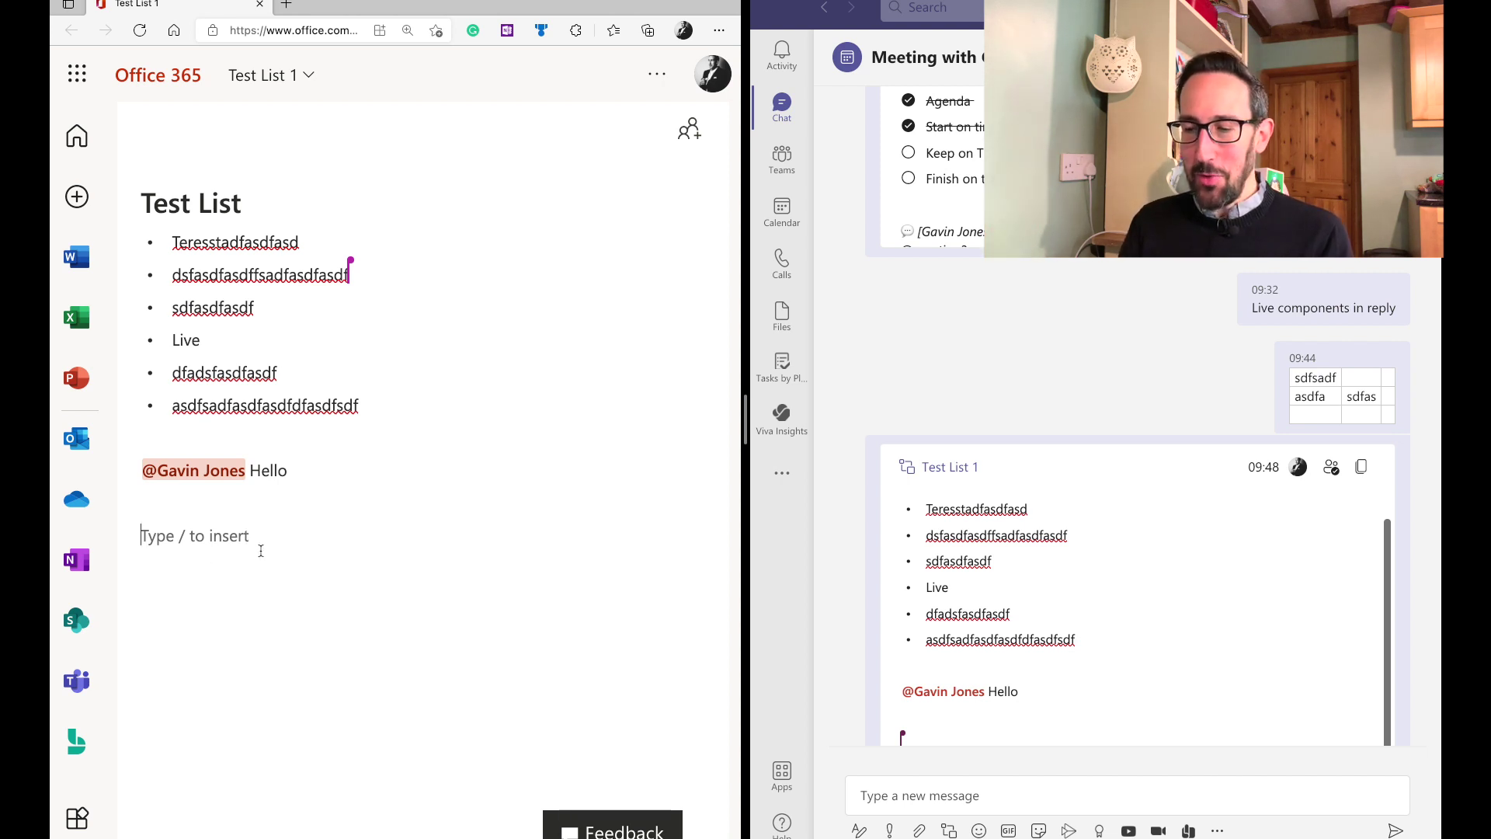
{"action": "type", "text": "/"}
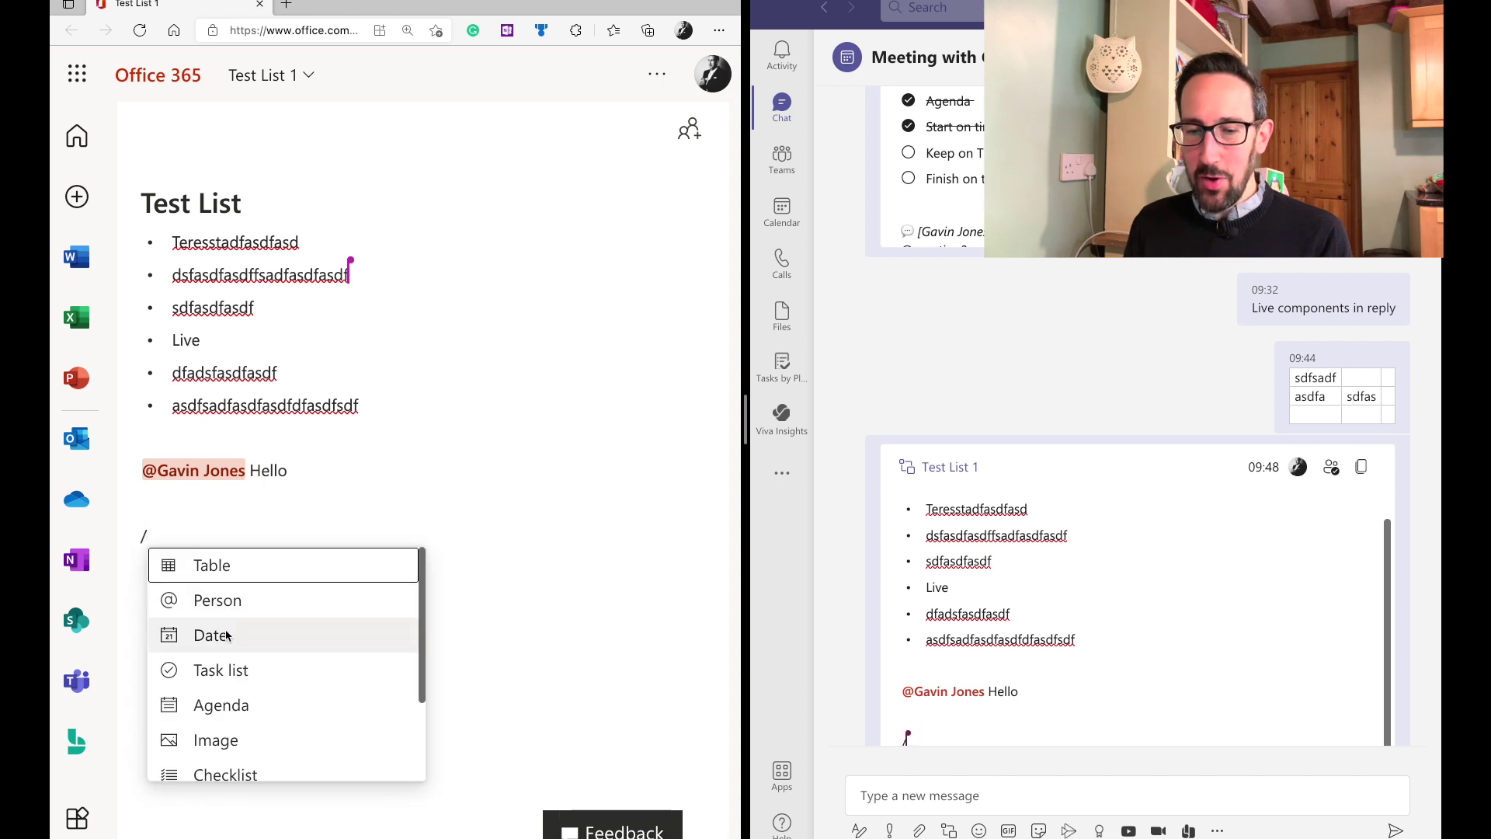
{"action": "key", "text": "BackSpace"}
{"action": "type", "text": "//"}
{"action": "key", "text": "Up"}
{"action": "key", "text": "Down"}
{"action": "key", "text": "Down"}
{"action": "key", "text": "Return"}
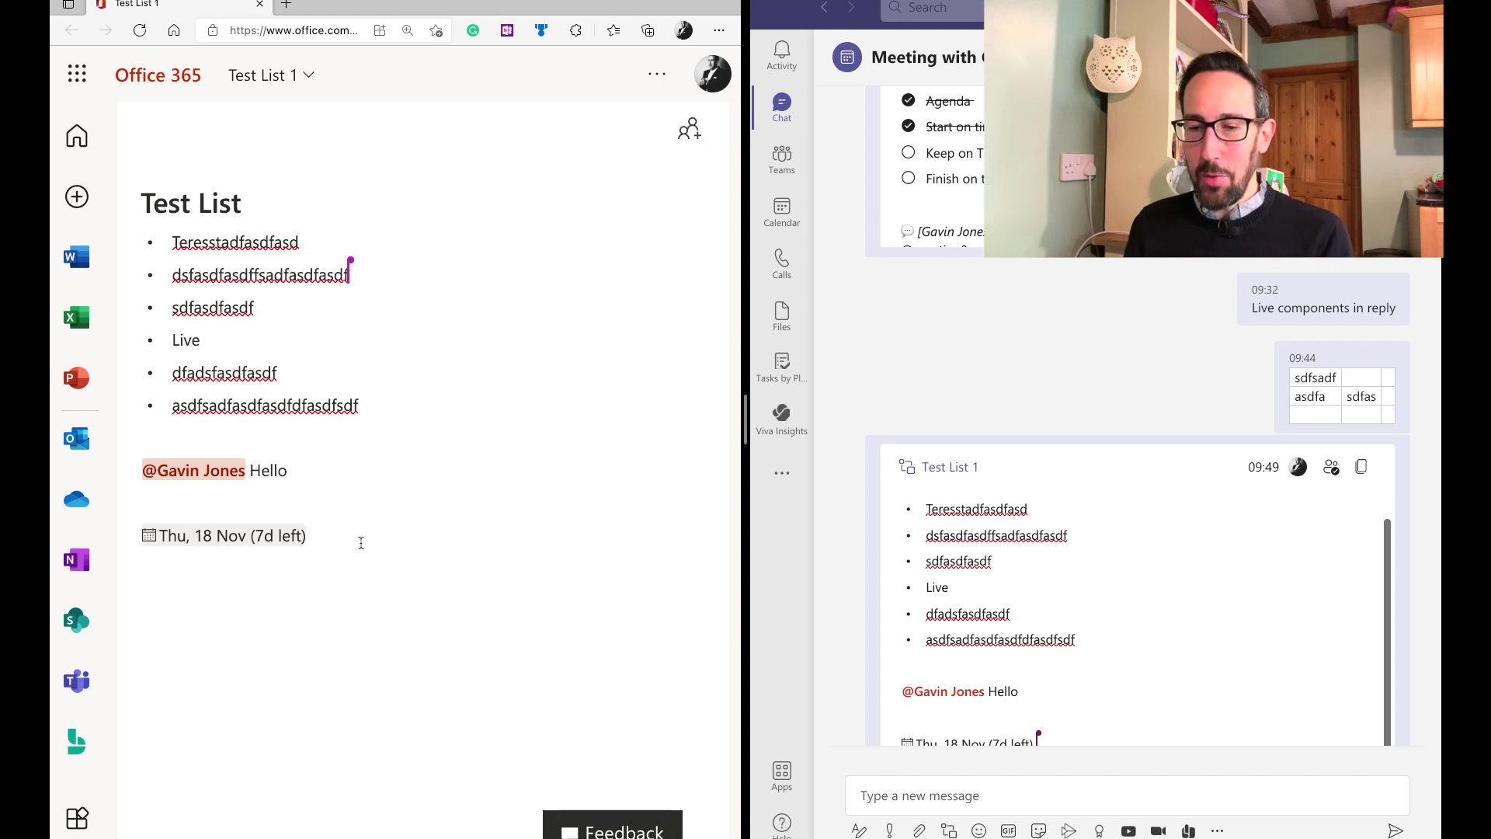
- Insert a task list below the date in the browser and view it in the chat's component
{"action": "left_click", "coordinate": [181, 603]}
{"action": "type", "text": "/"}
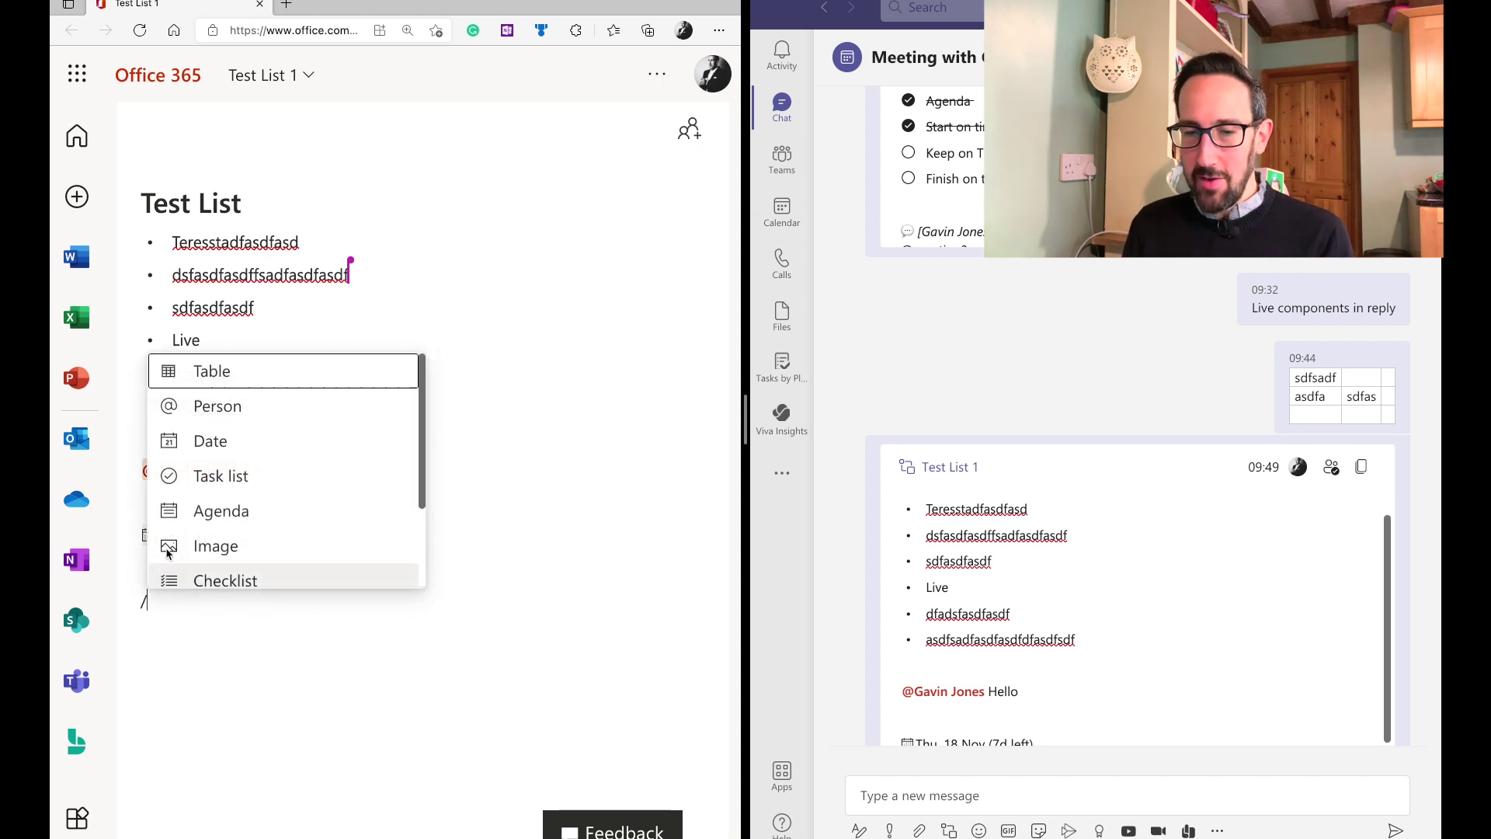
{"action": "left_click", "coordinate": [235, 475]}
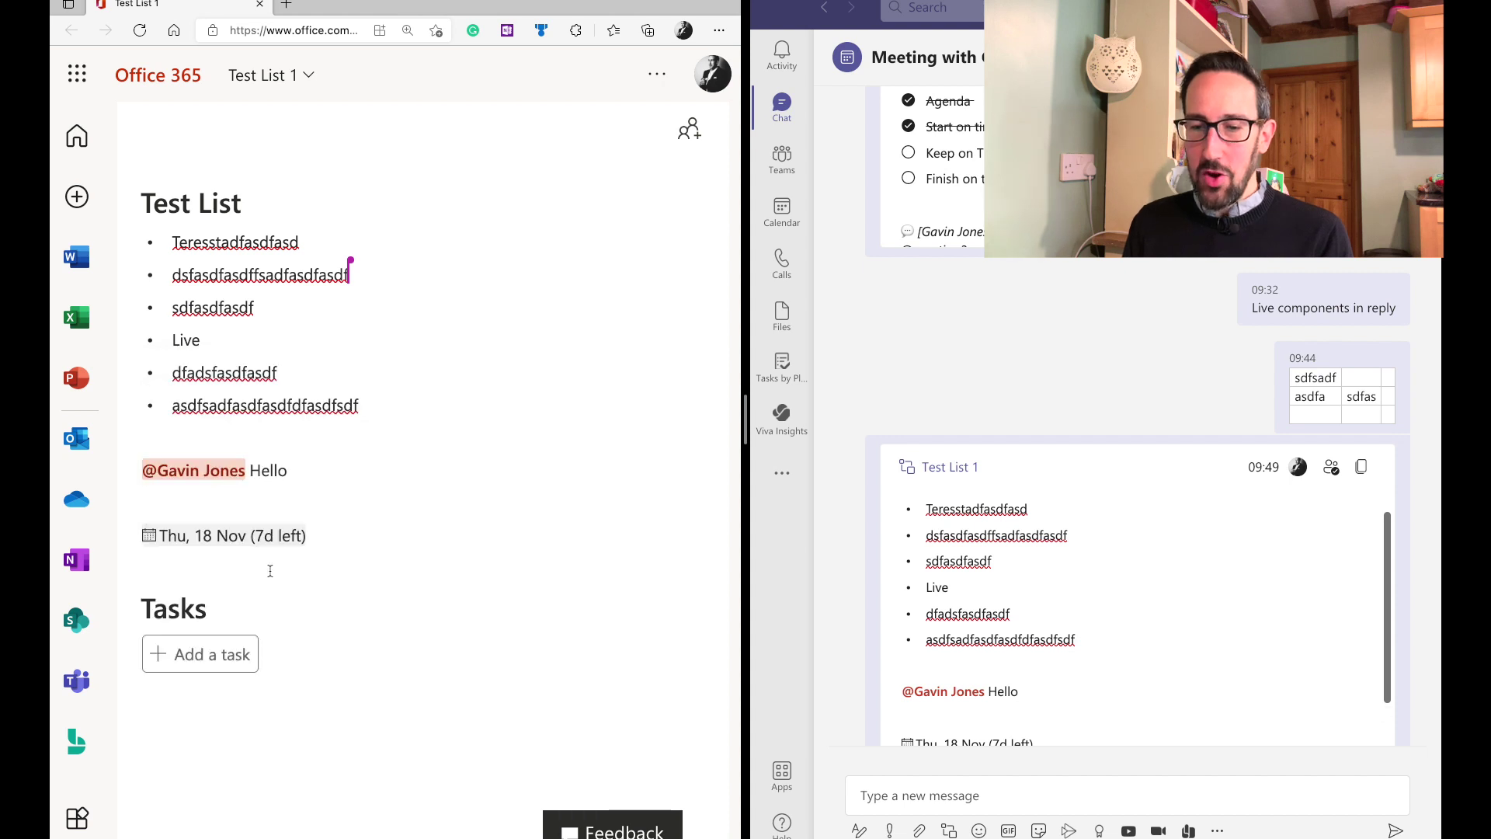
{"action": "scroll", "coordinate": [1089, 652], "scroll_direction": "down", "scroll_amount": 1}
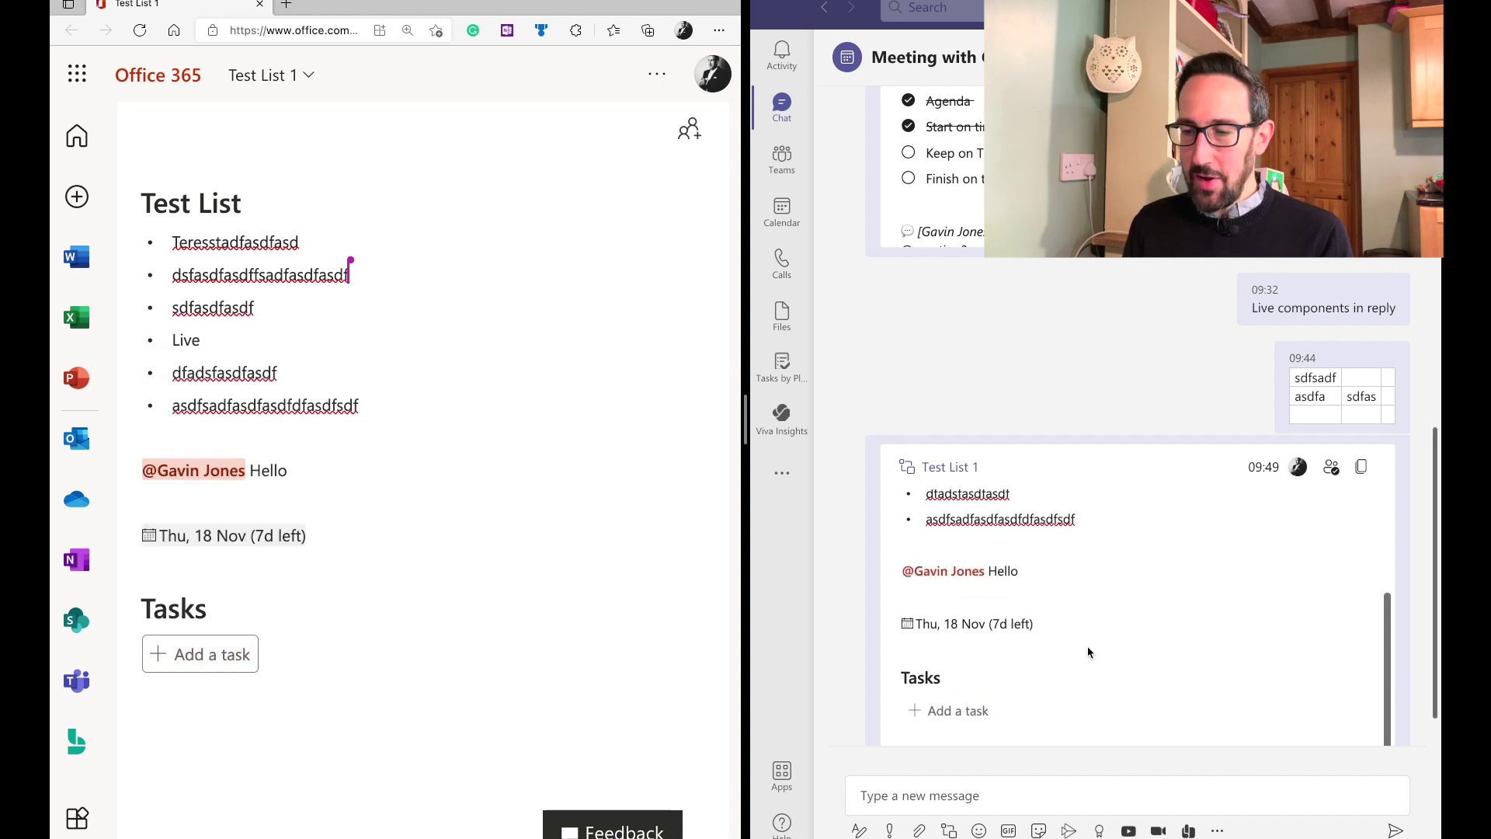
- Add the task "Why is this not in ToDo?", assign it to the suggested person and set its due date to Thu, 25 Nov
{"action": "left_click", "coordinate": [217, 653]}
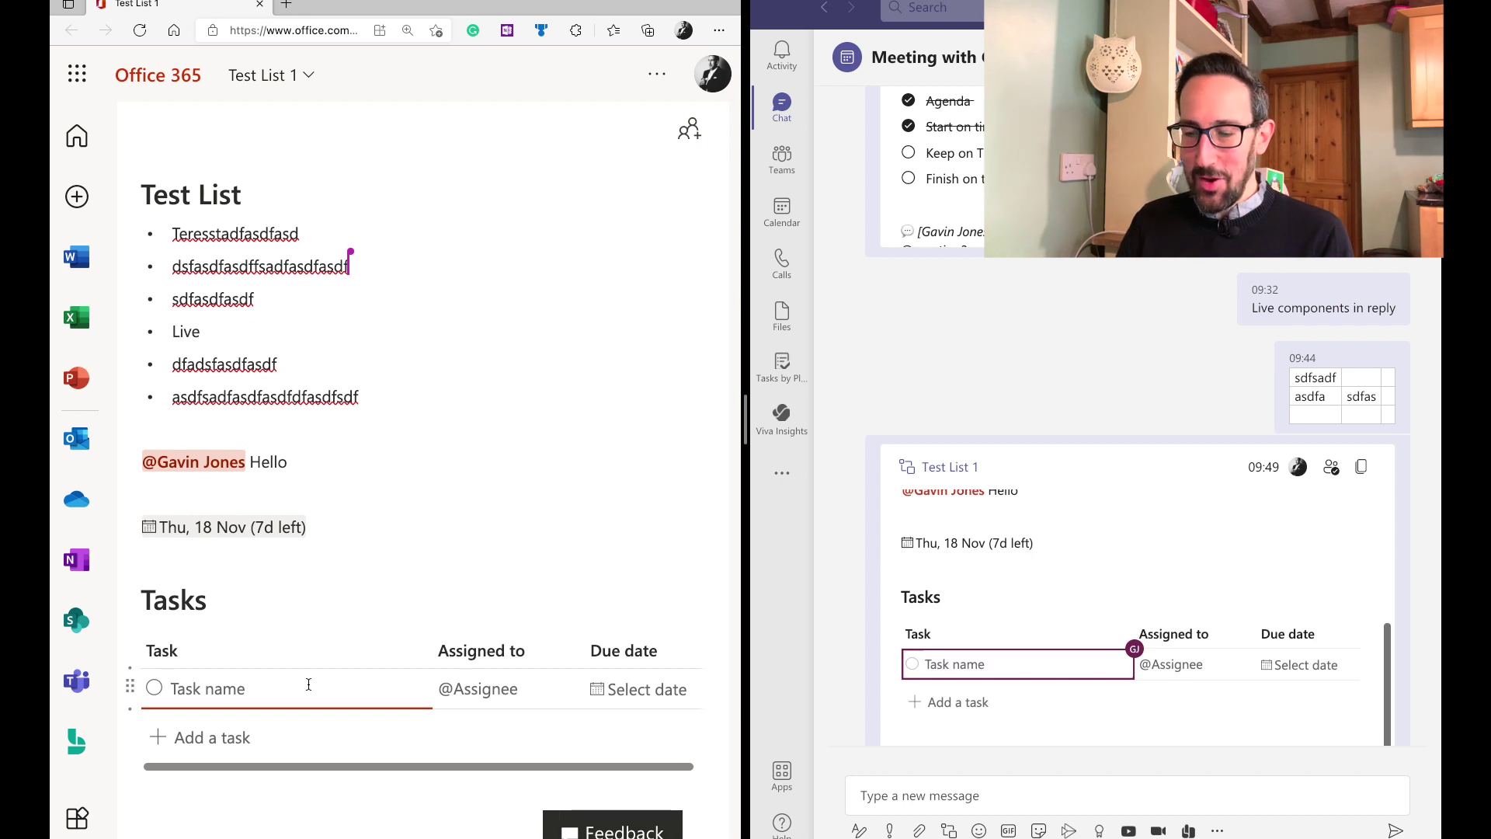
{"action": "type", "text": "Why is this not "}
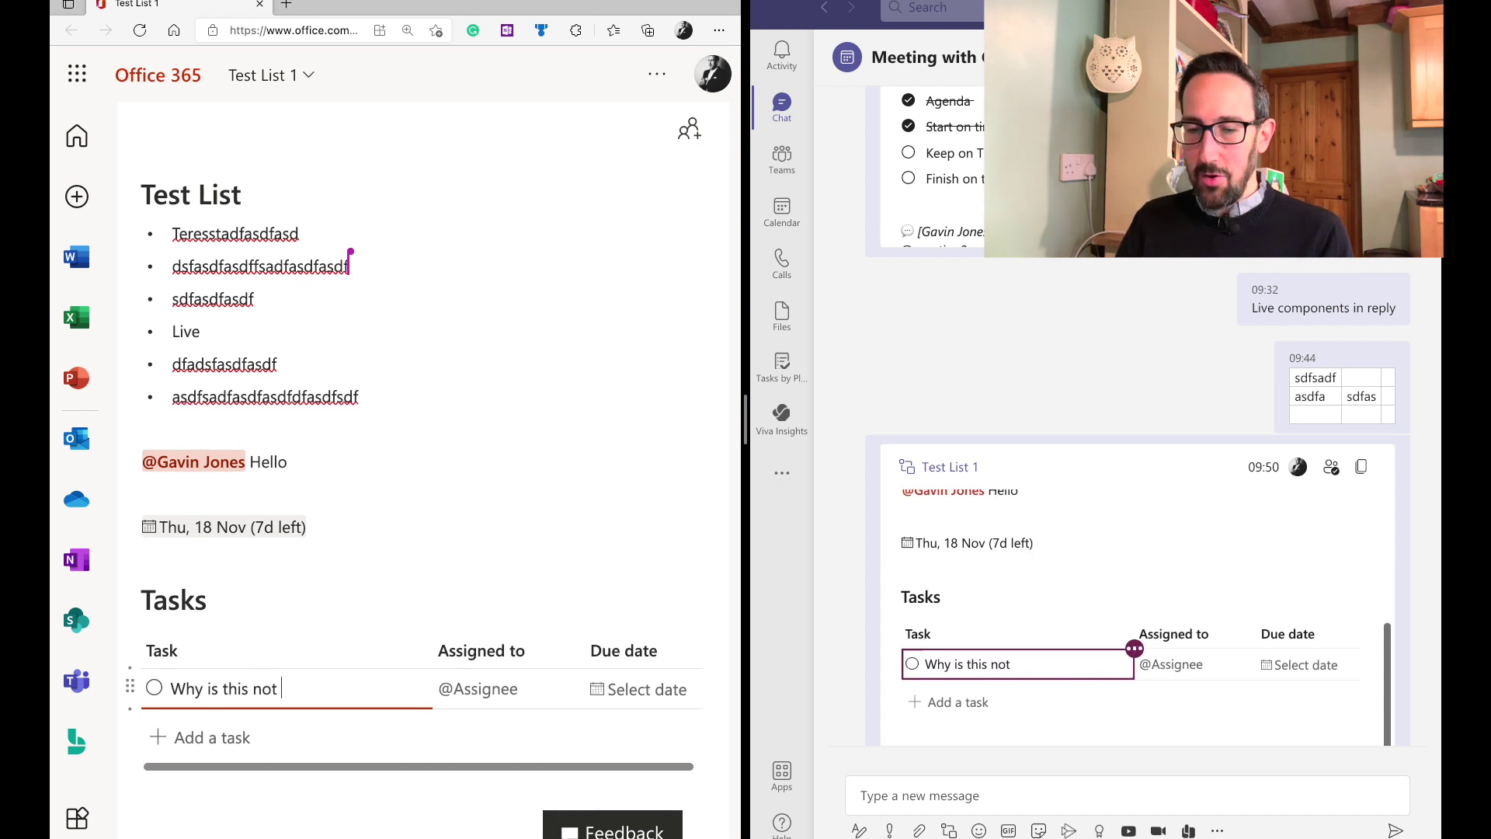
{"action": "type", "text": "in ToDo?"}
{"action": "key", "text": "Tab"}
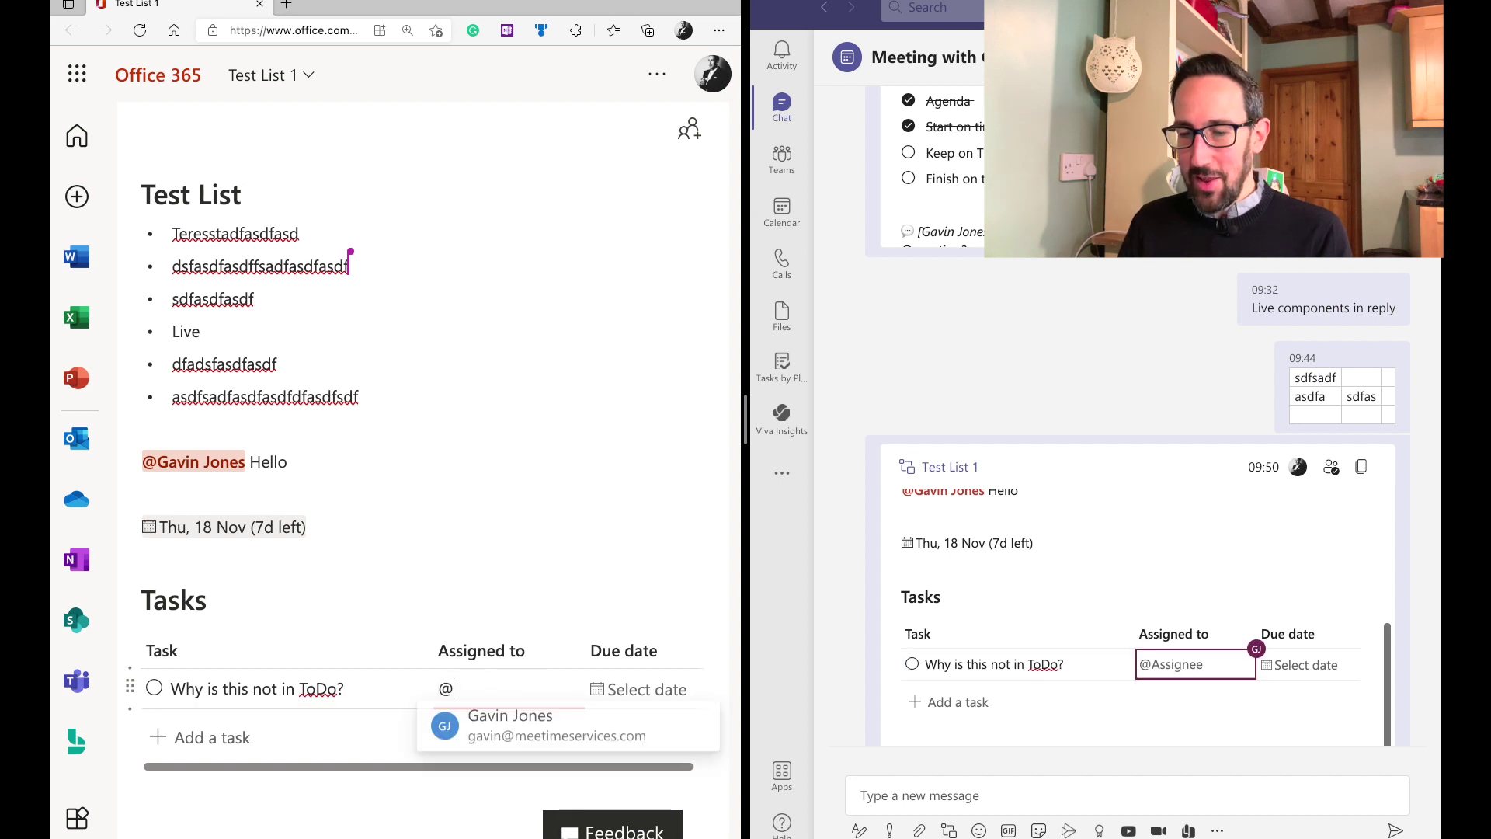
{"action": "left_click", "coordinate": [508, 730]}
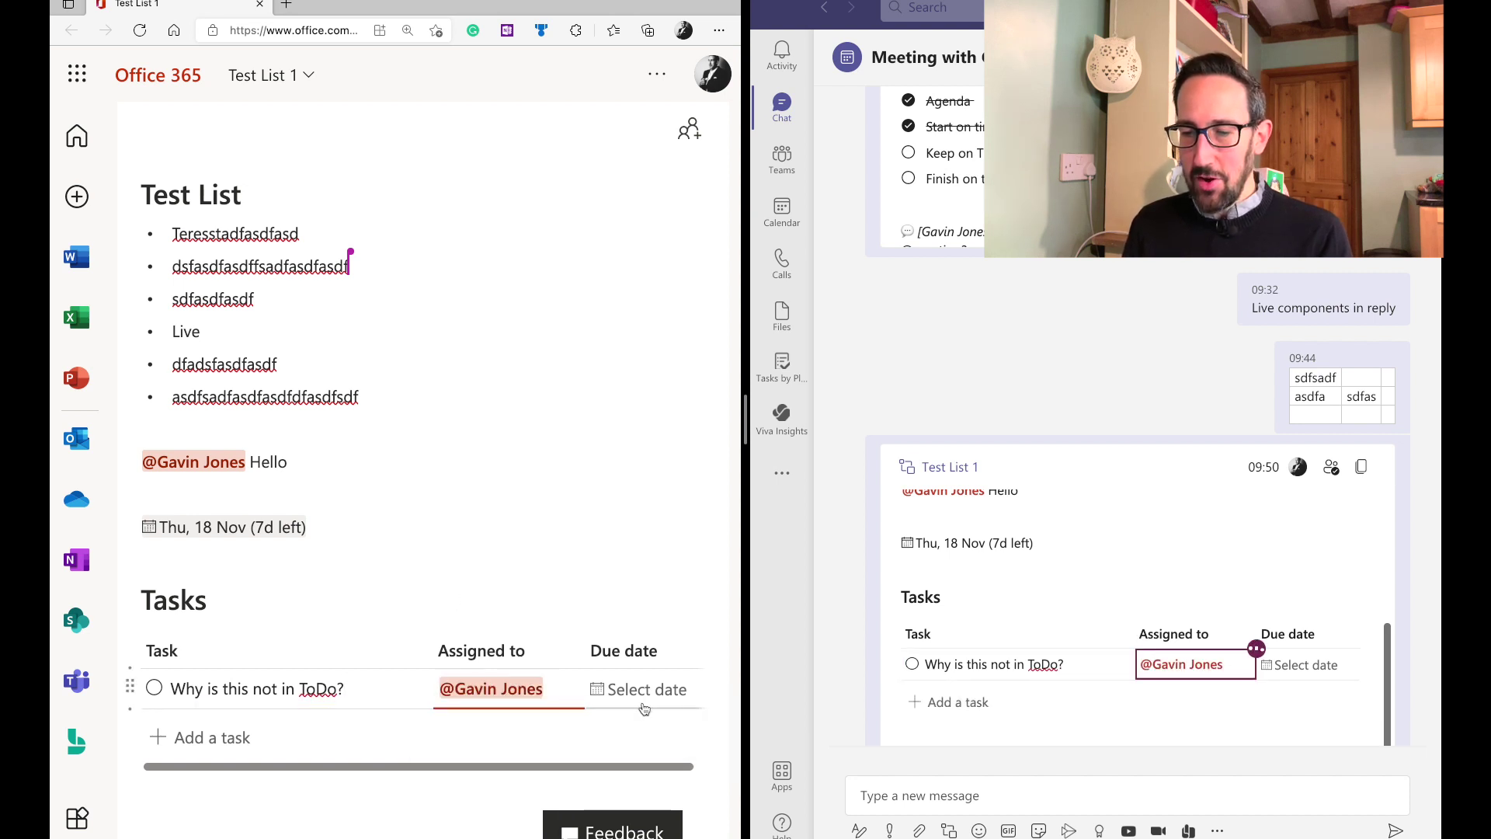
{"action": "left_click", "coordinate": [639, 698]}
{"action": "left_click", "coordinate": [621, 556]}
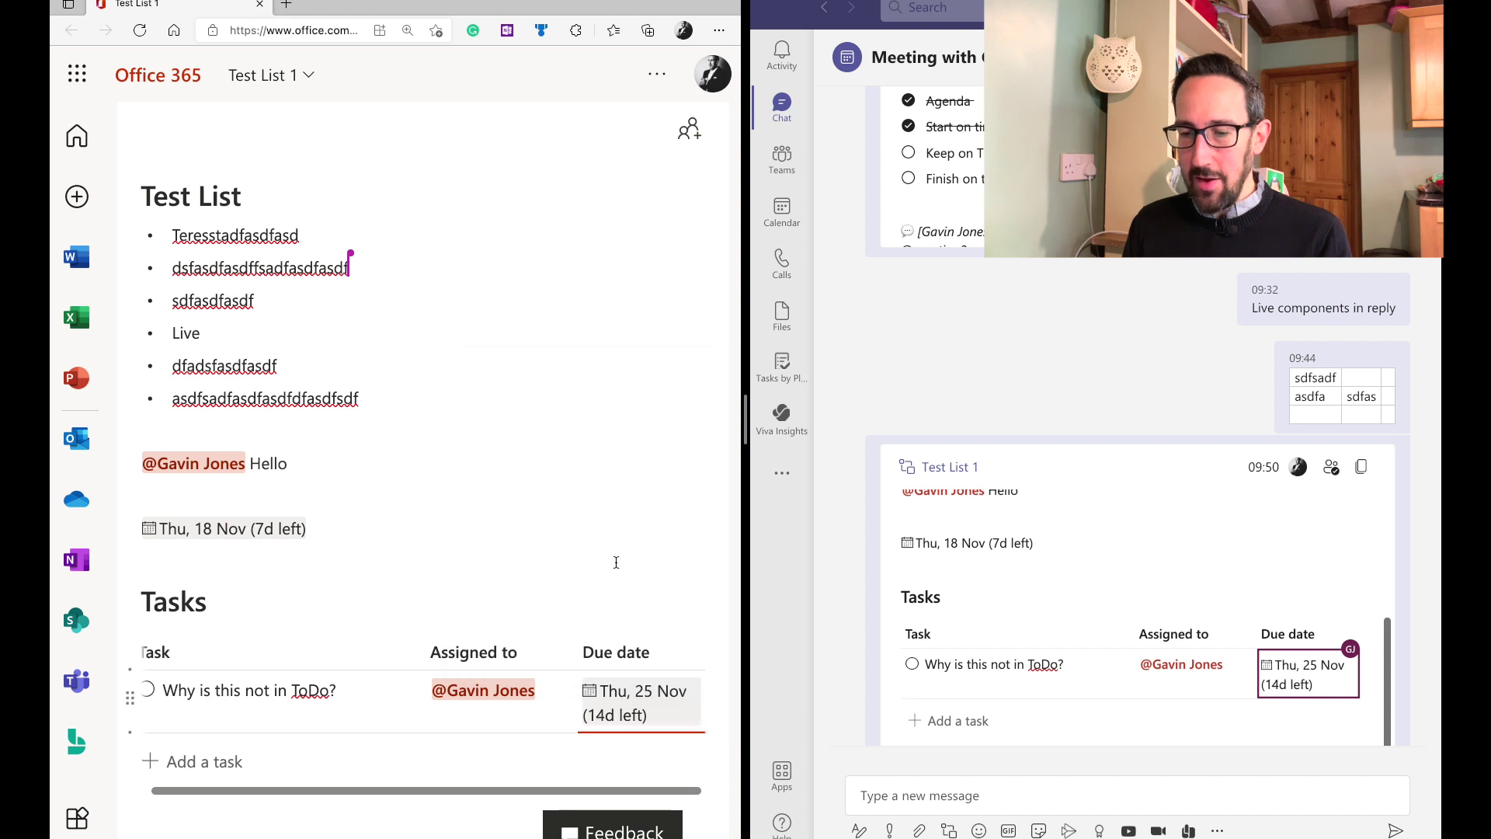
- Add a second task row and fill it in from the Teams chat: "ASDasdsa", assigned to the suggested person, due Thu, 25 Nov
{"action": "left_click", "coordinate": [198, 737]}
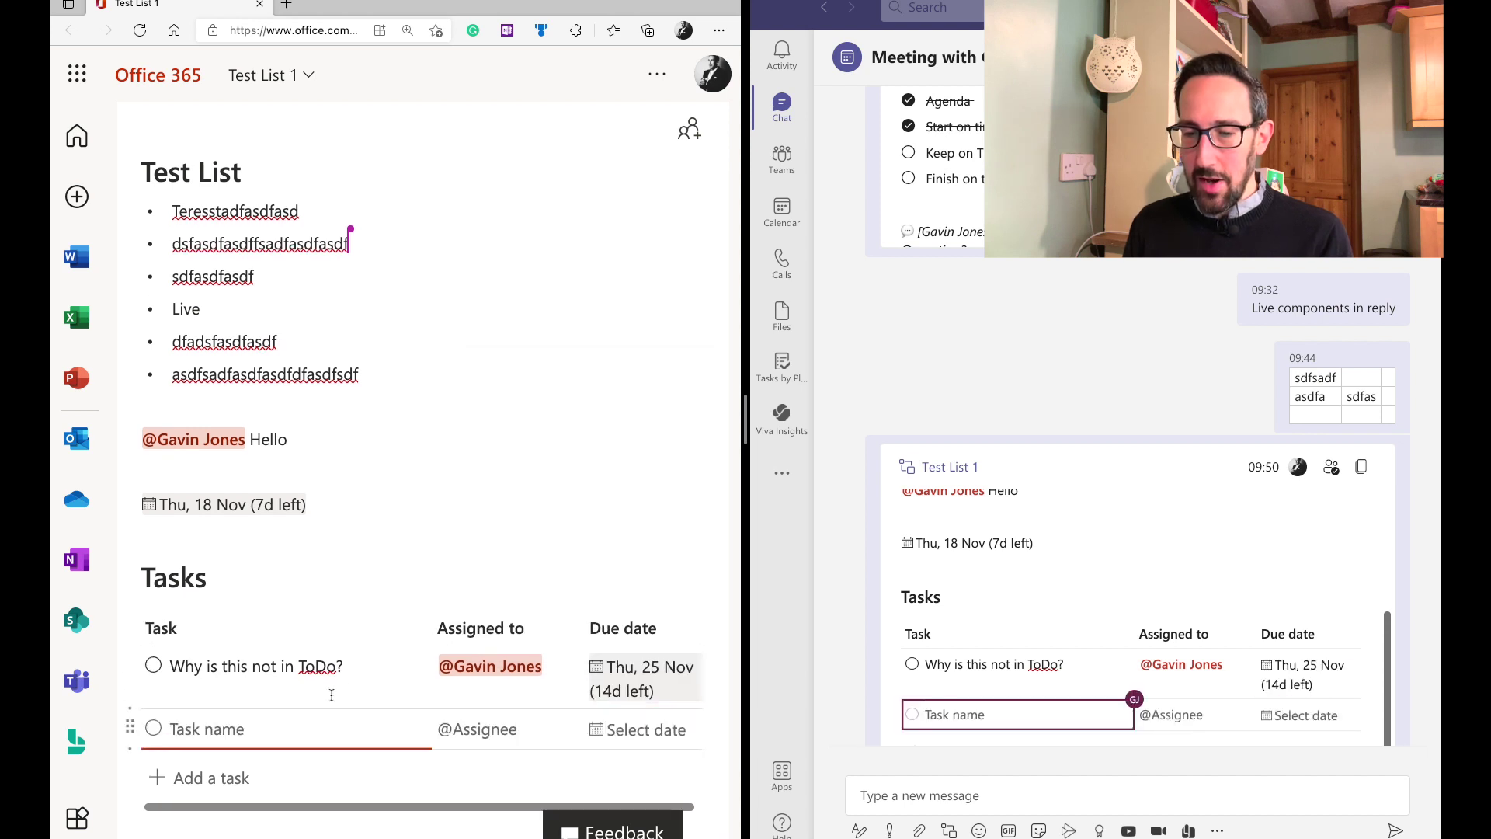
{"action": "left_click", "coordinate": [971, 713]}
{"action": "type", "text": "ASDasdsa"}
{"action": "key", "text": "Tab"}
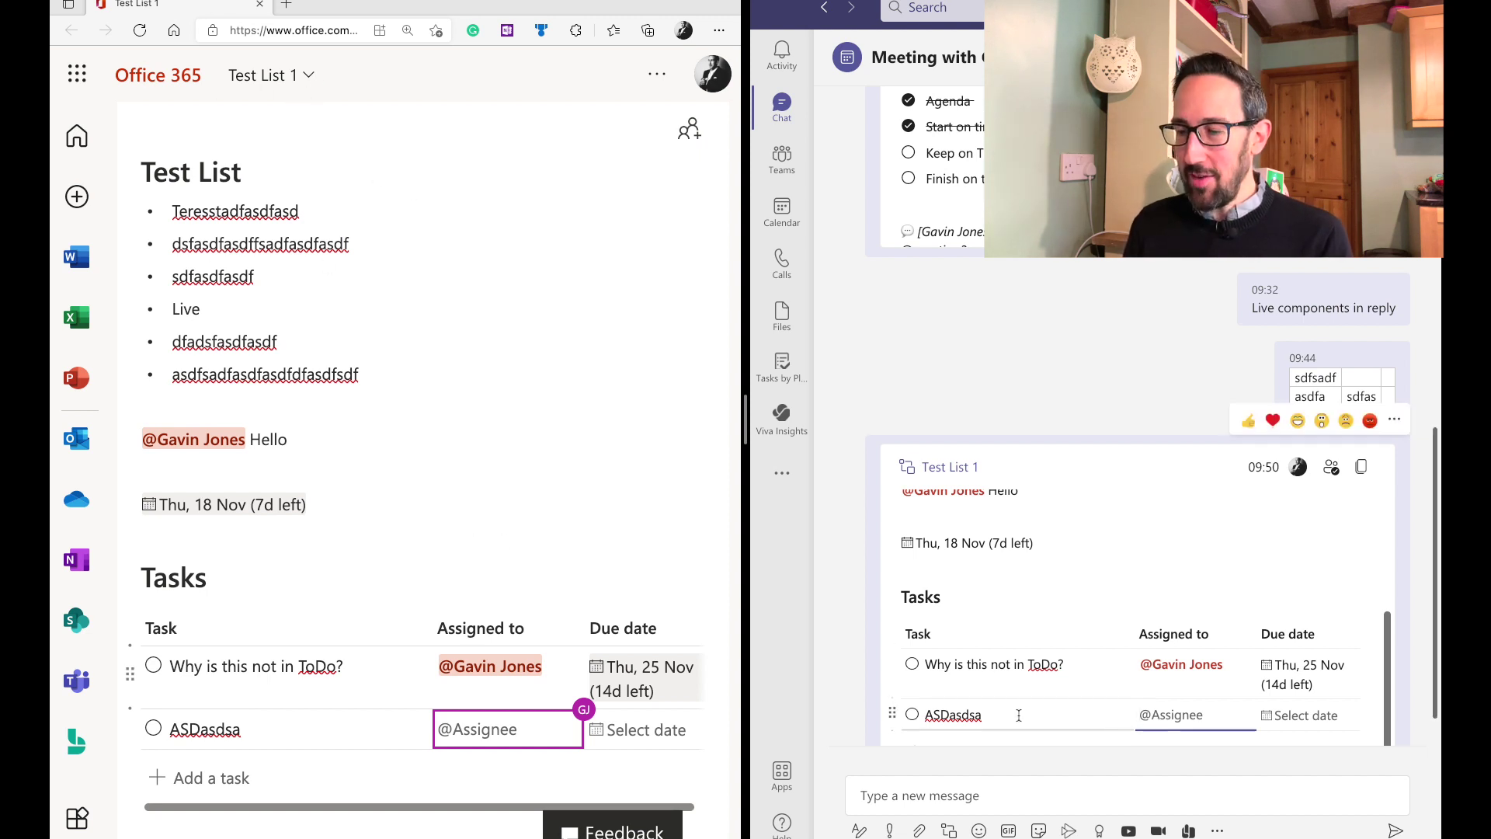
{"action": "type", "text": "g"}
{"action": "left_click", "coordinate": [1179, 740]}
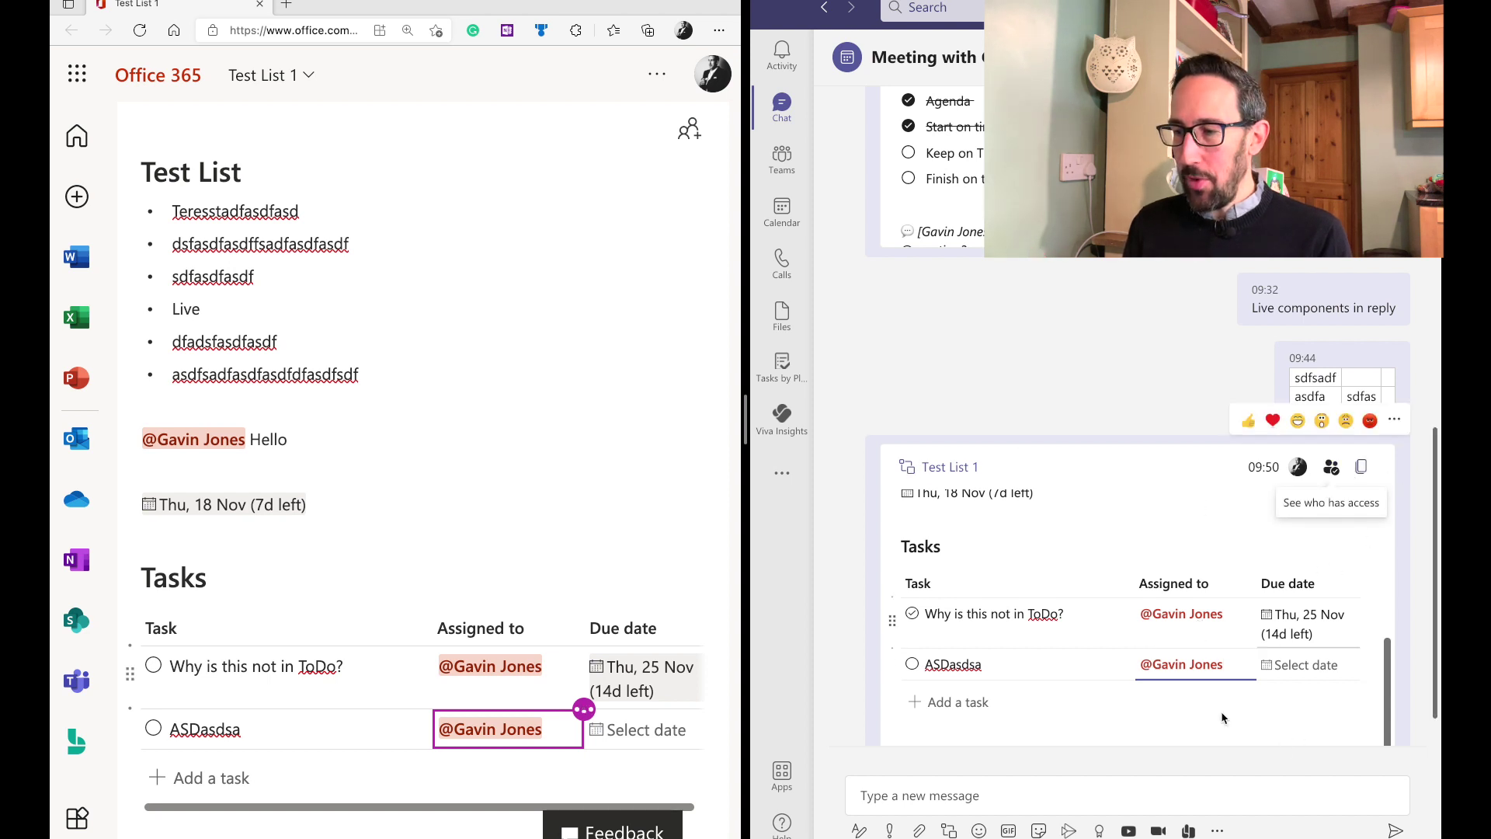
{"action": "left_click", "coordinate": [1265, 664]}
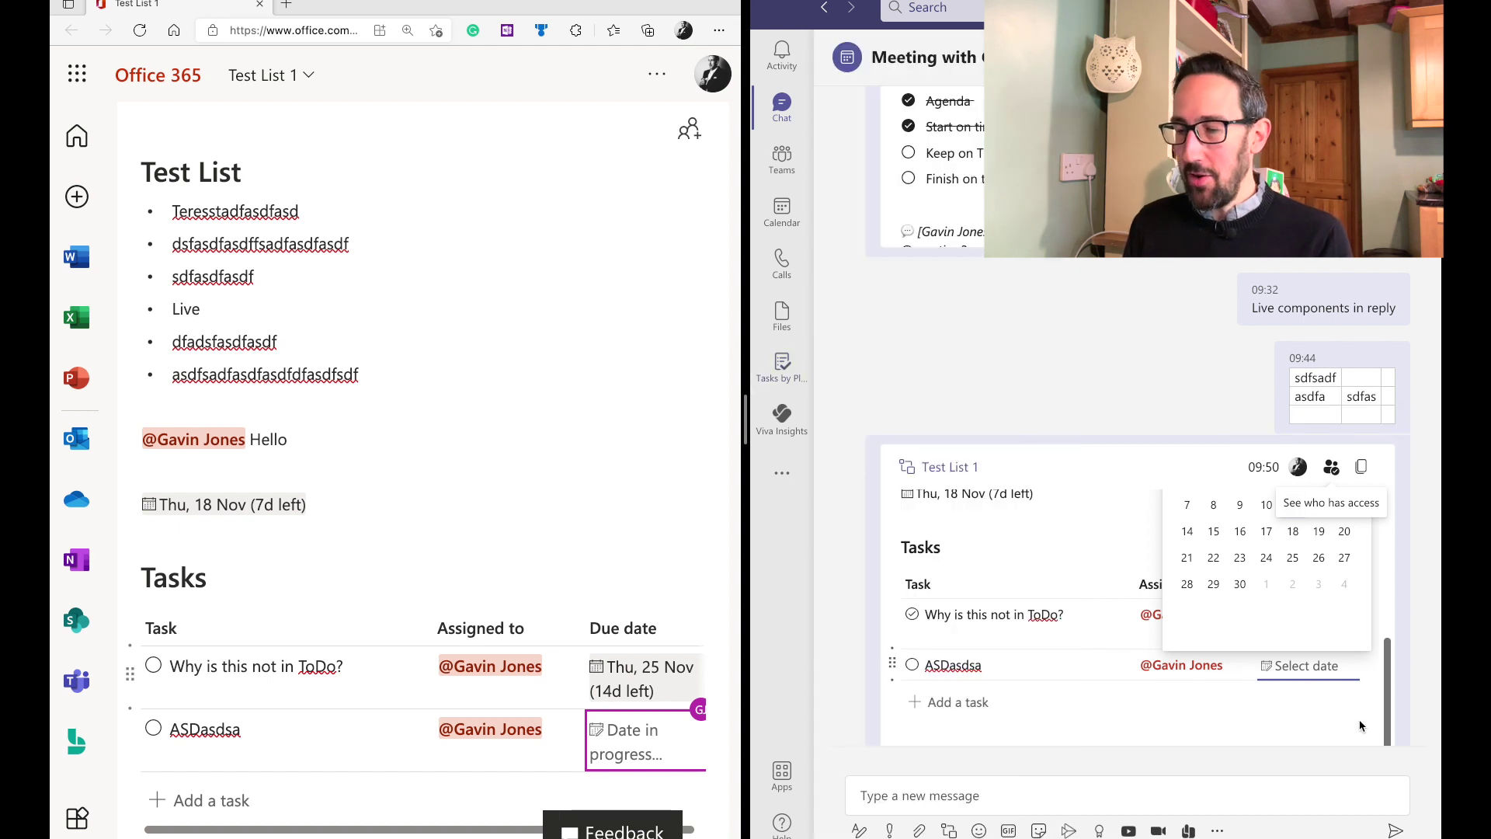
{"action": "left_click", "coordinate": [1292, 558]}
- Insert the picture "Microsoft Loop Logo" from the Pictures folder on the empty line below the task list in the chat's component
{"action": "left_click", "coordinate": [229, 792]}
{"action": "left_click", "coordinate": [235, 805]}
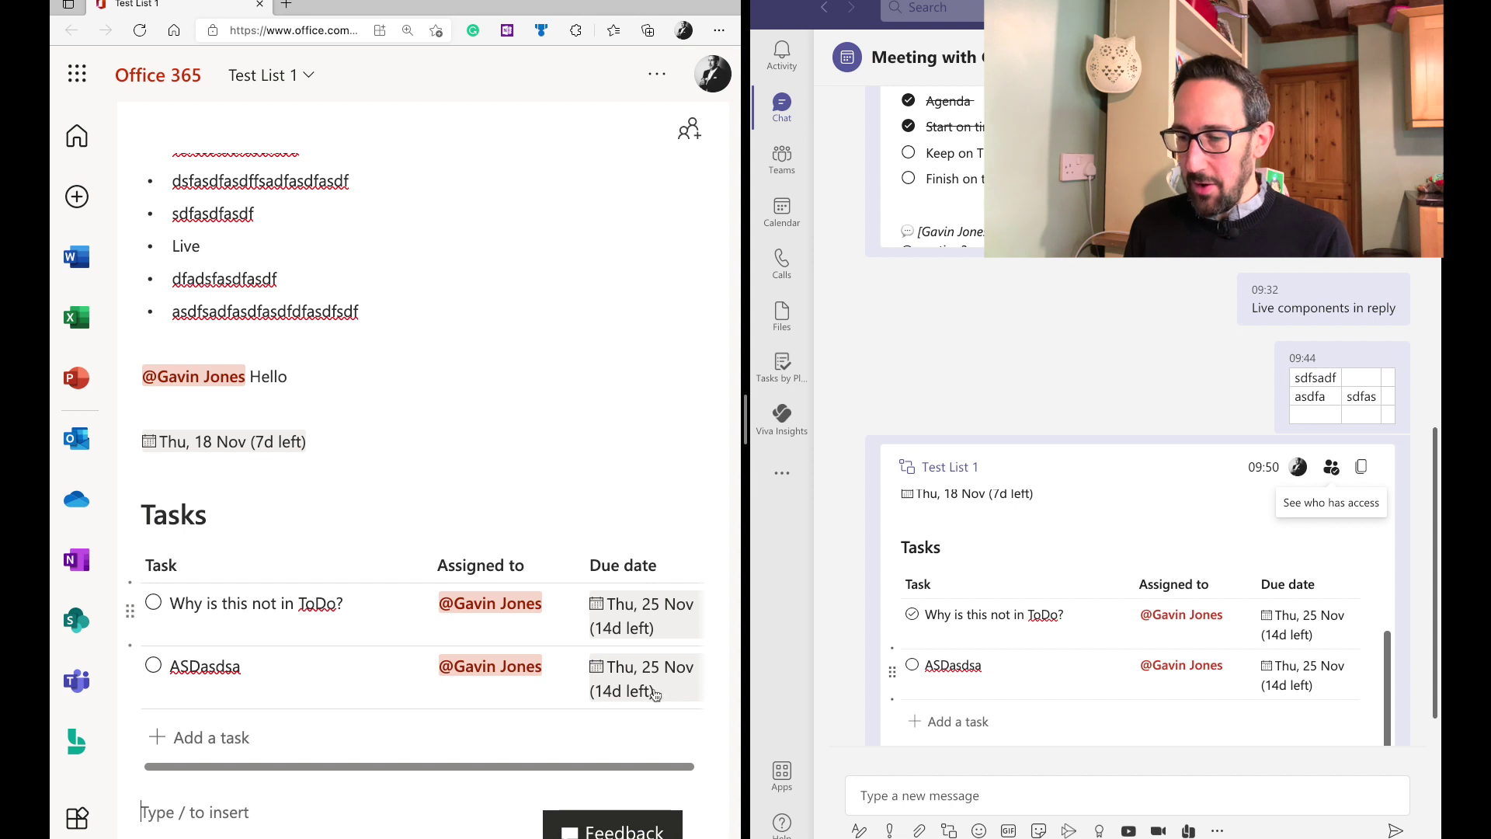
{"action": "scroll", "coordinate": [980, 682], "scroll_direction": "down", "scroll_amount": 1}
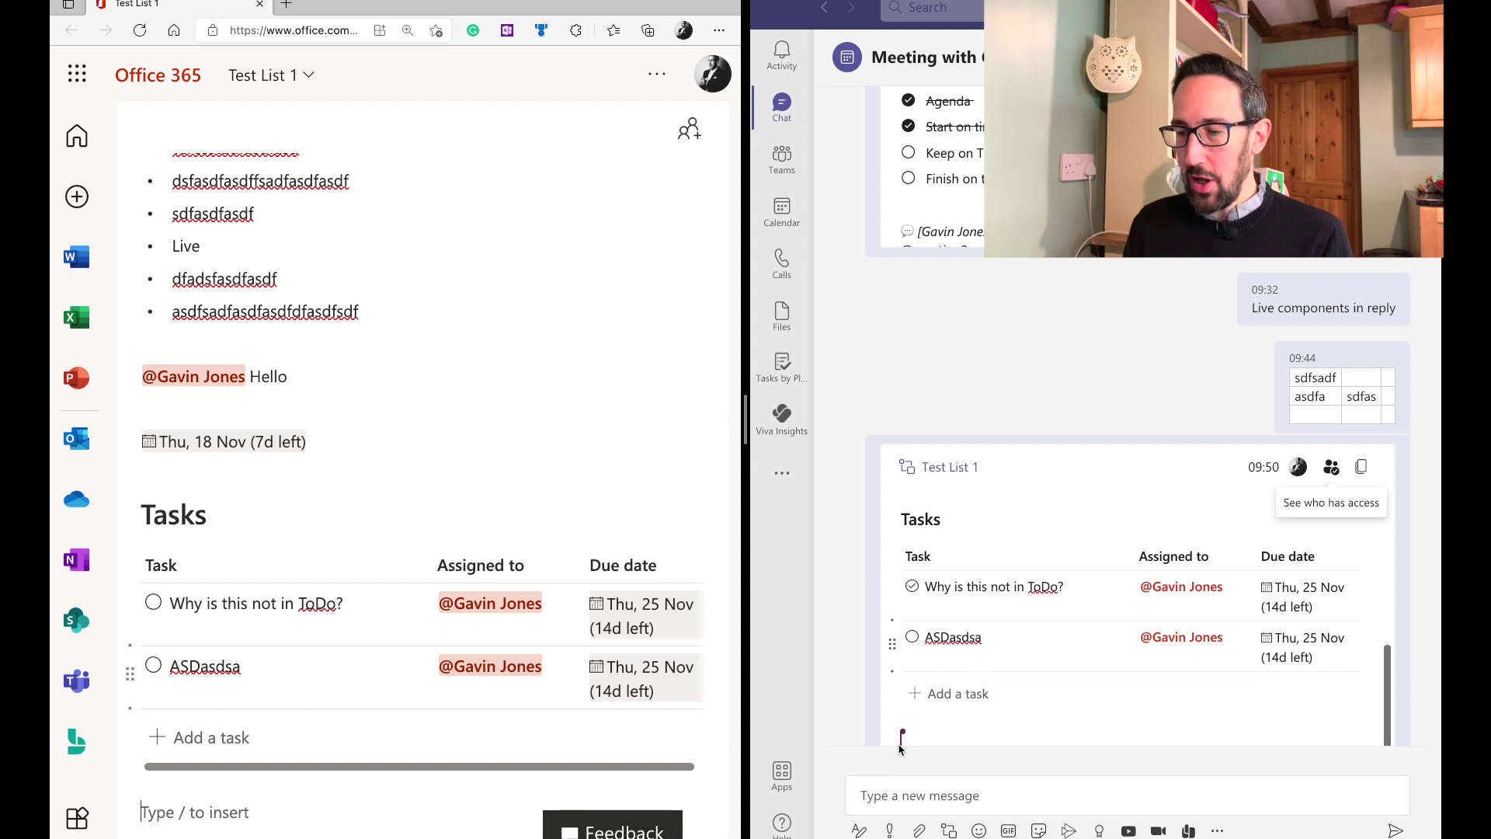
{"action": "scroll", "coordinate": [920, 734], "scroll_direction": "down", "scroll_amount": 2}
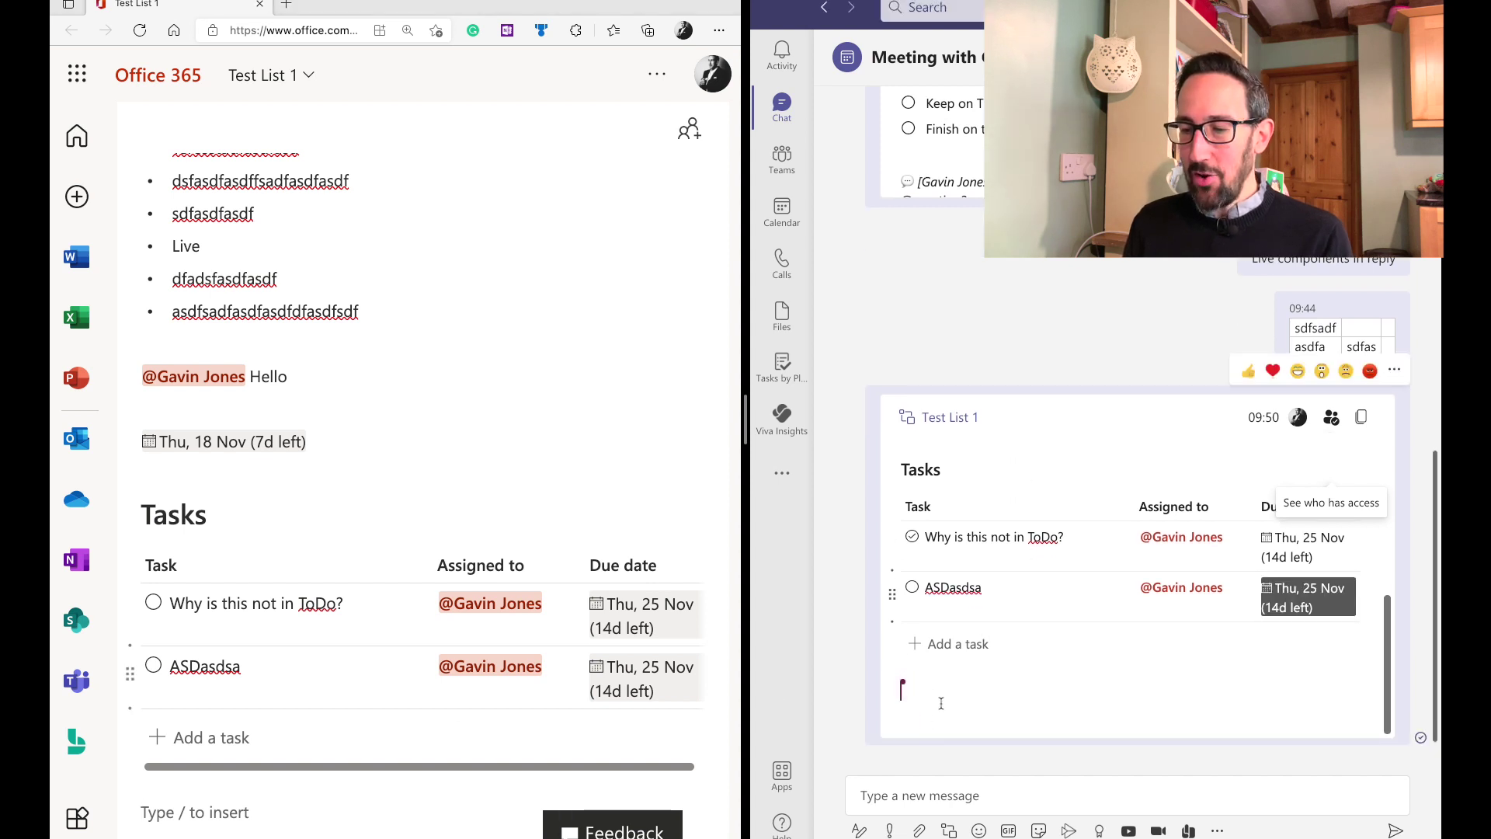
{"action": "left_click", "coordinate": [925, 688]}
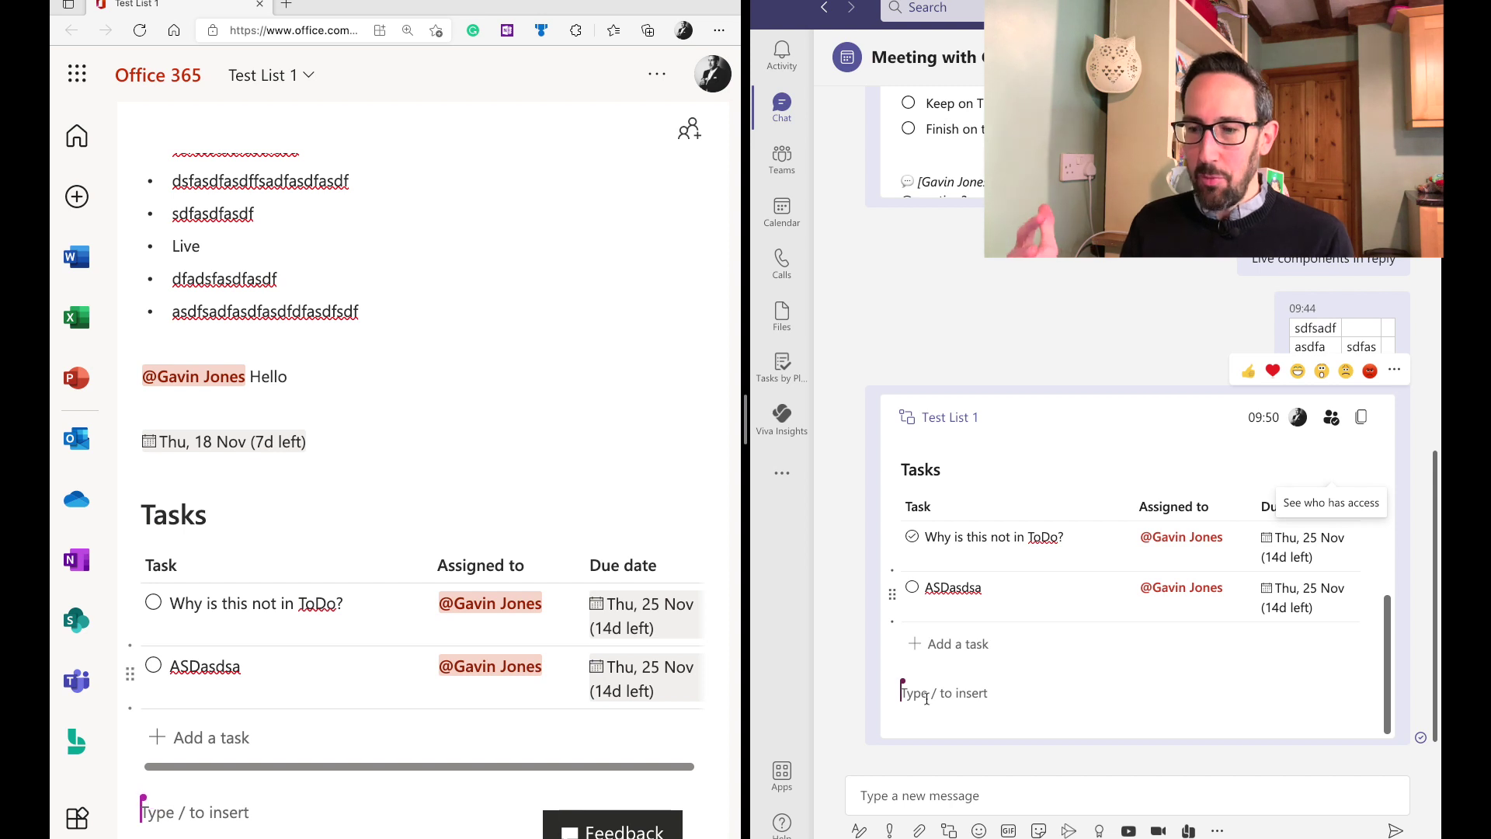
{"action": "type", "text": "/"}
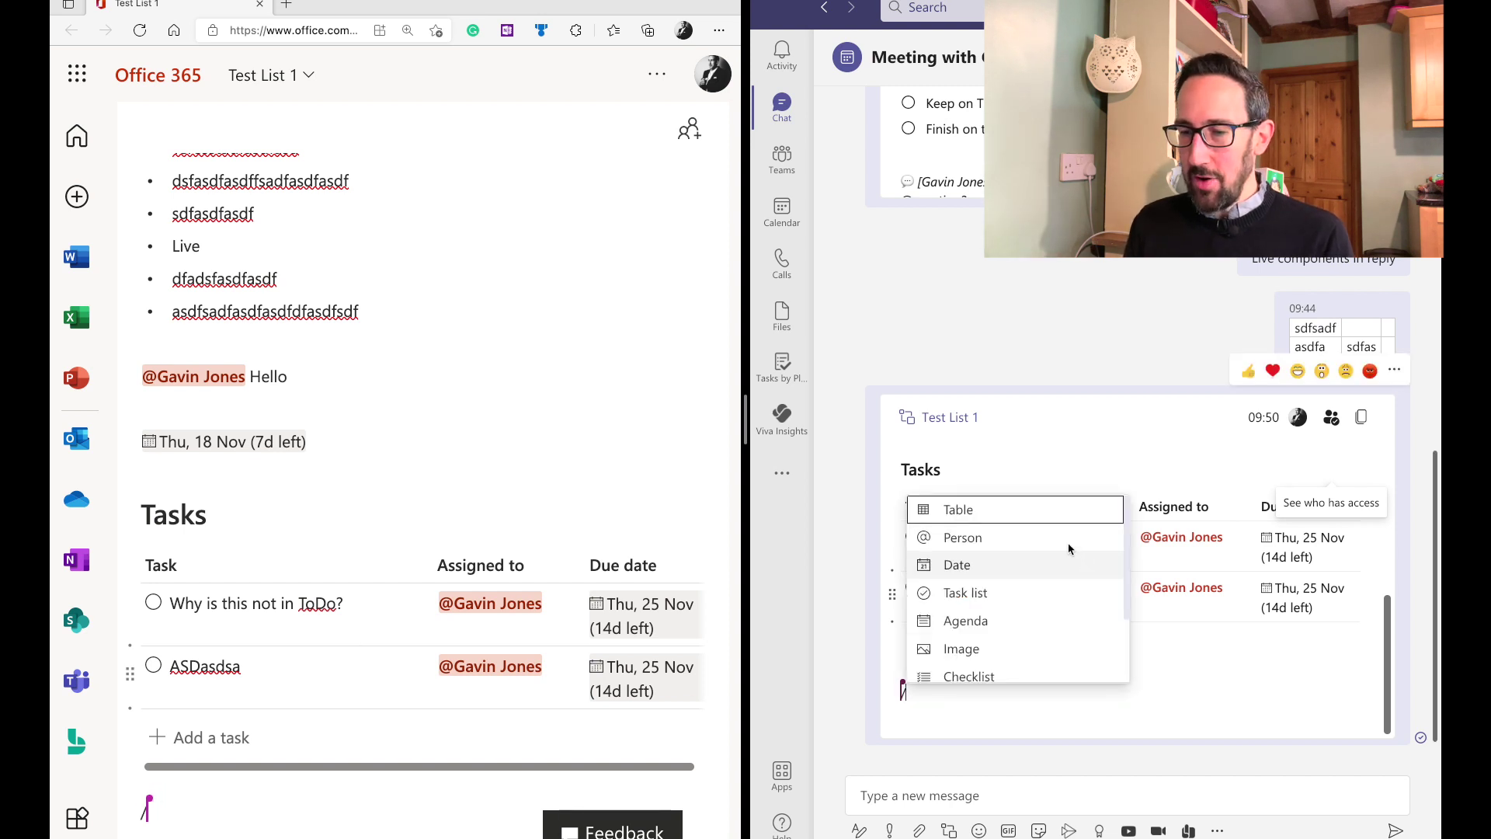
{"action": "scroll", "coordinate": [1033, 619], "scroll_direction": "down", "scroll_amount": 2}
{"action": "key", "text": "BackSpace"}
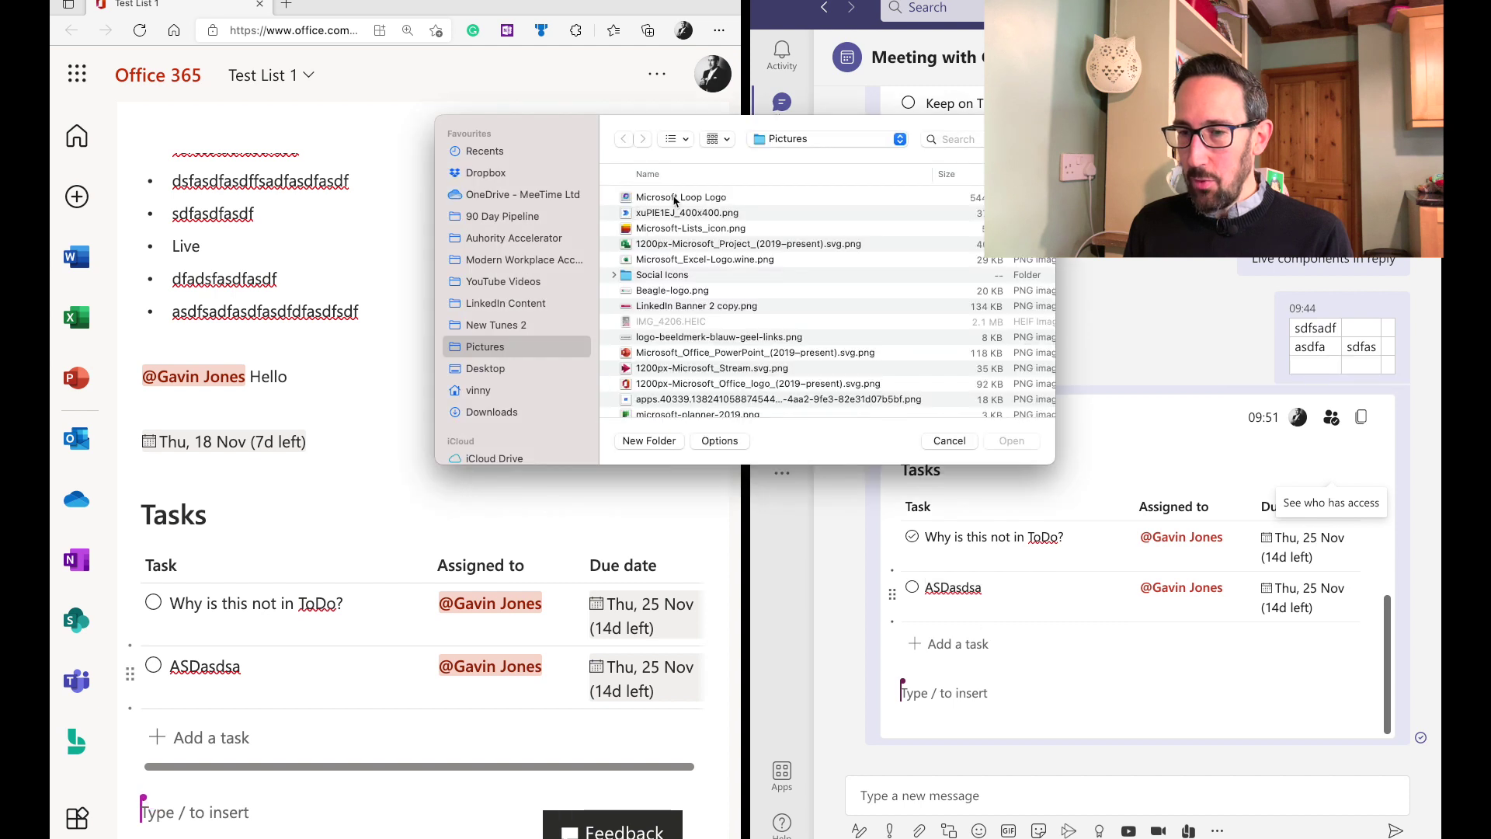
{"action": "left_click", "coordinate": [675, 200]}
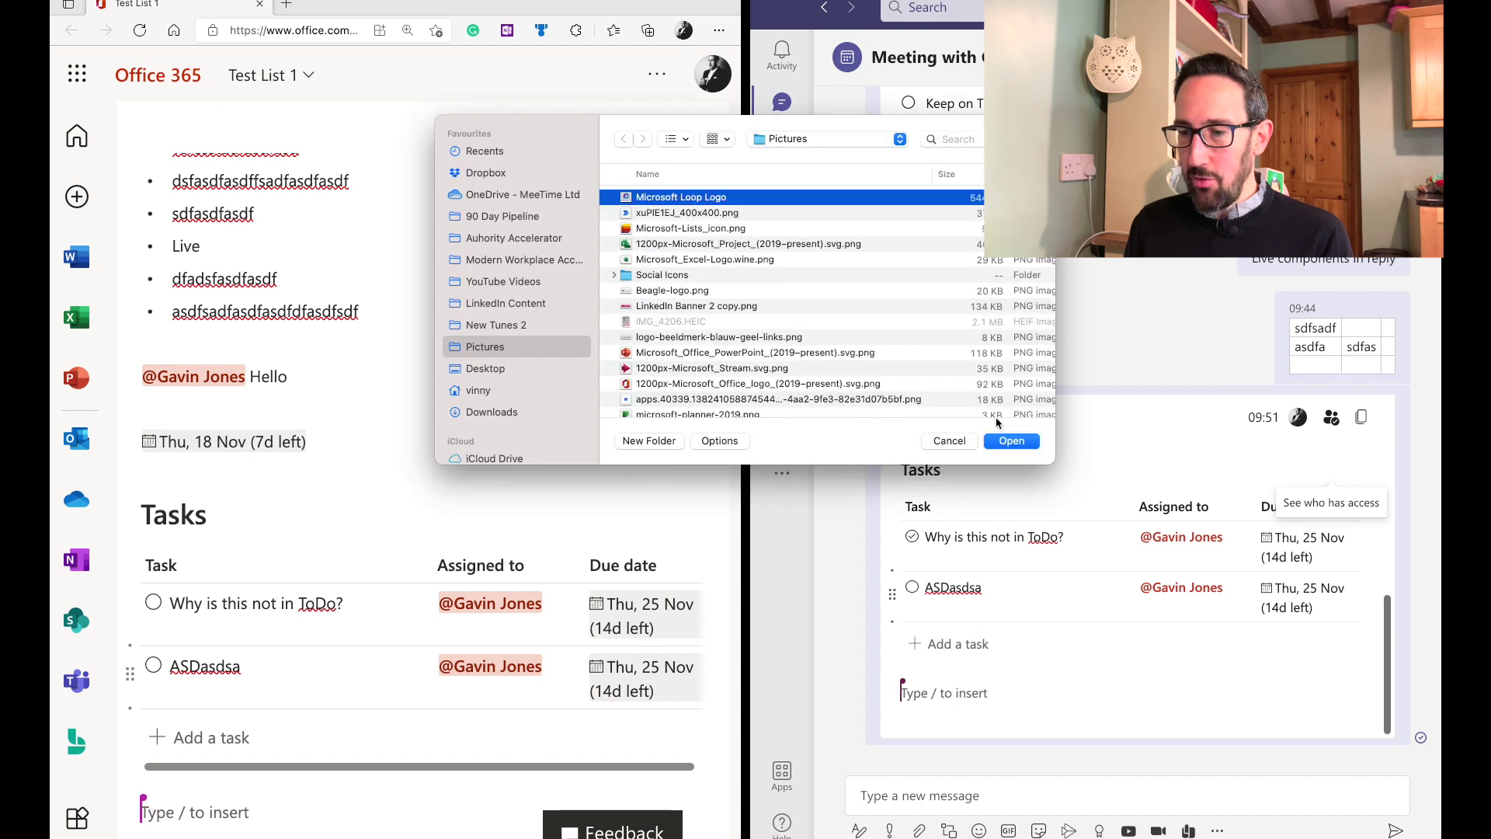
{"action": "left_click", "coordinate": [1006, 441]}
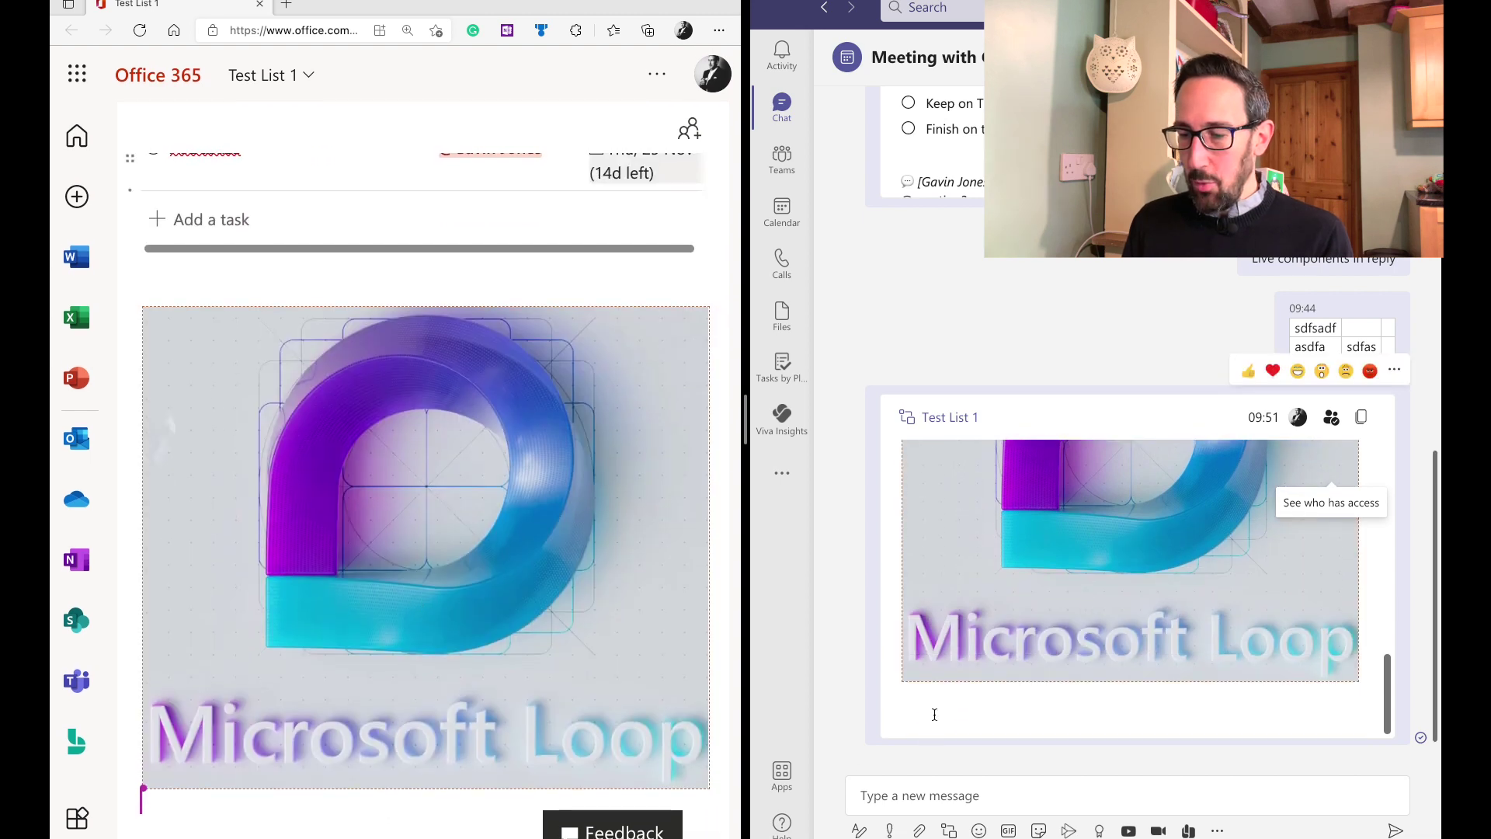
- Insert a comment reading "Comment here" below the picture in the chat's component
{"action": "type", "text": "/"}
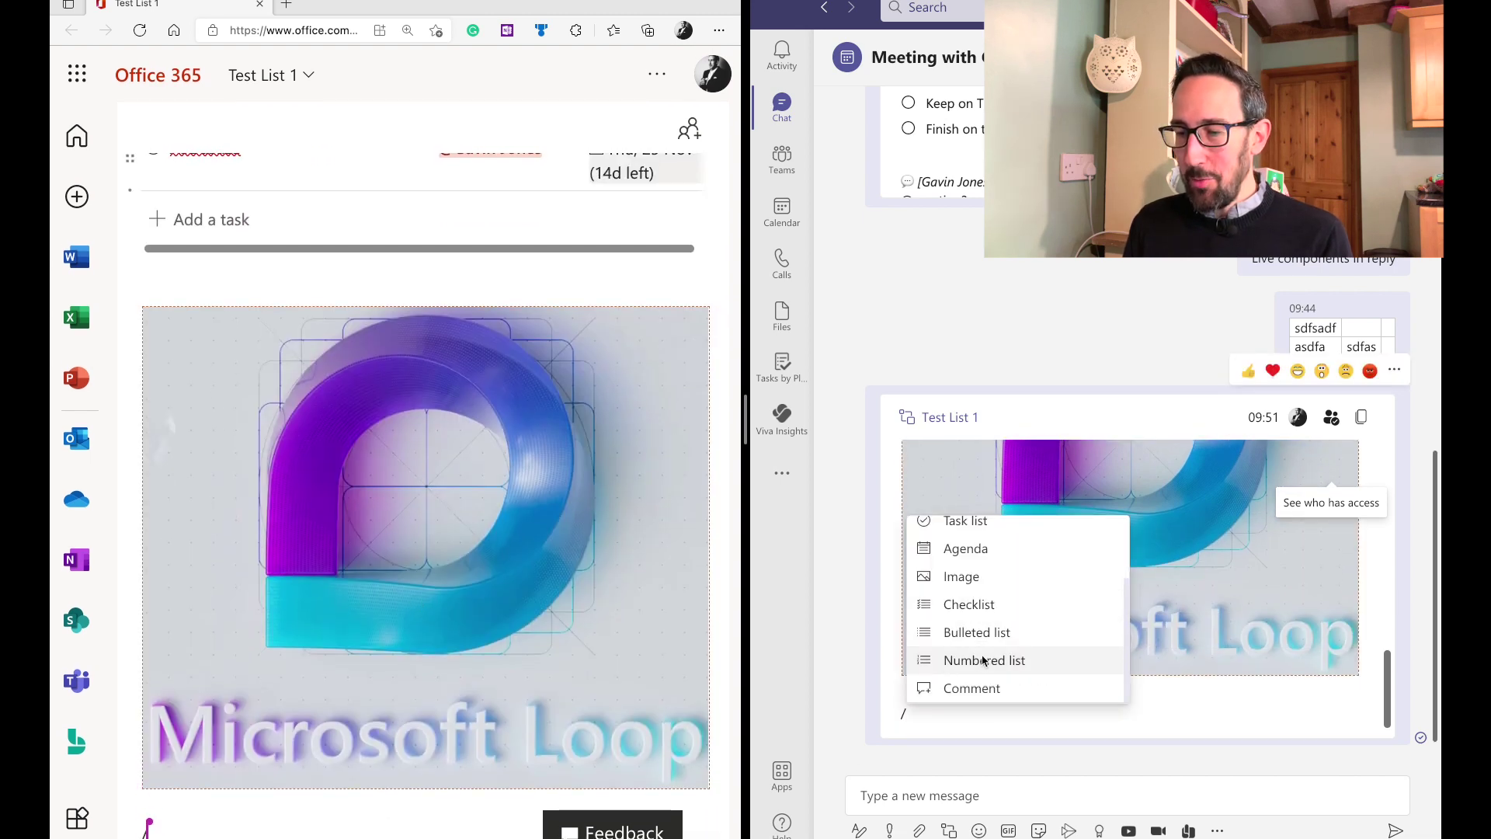
{"action": "scroll", "coordinate": [986, 614], "scroll_direction": "up", "scroll_amount": 1}
{"action": "scroll", "coordinate": [986, 617], "scroll_direction": "down", "scroll_amount": 1}
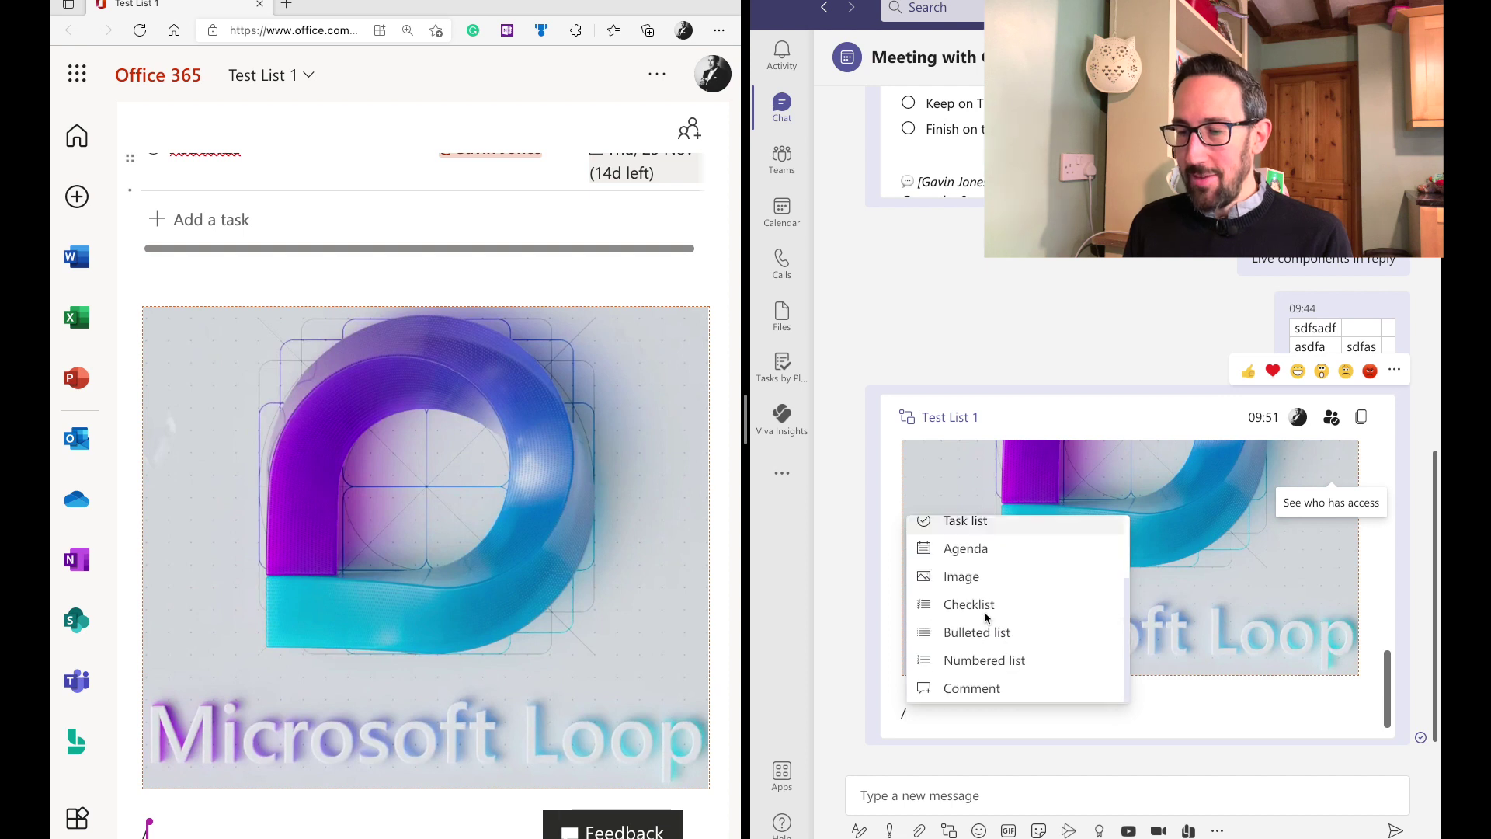
{"action": "left_click", "coordinate": [979, 688]}
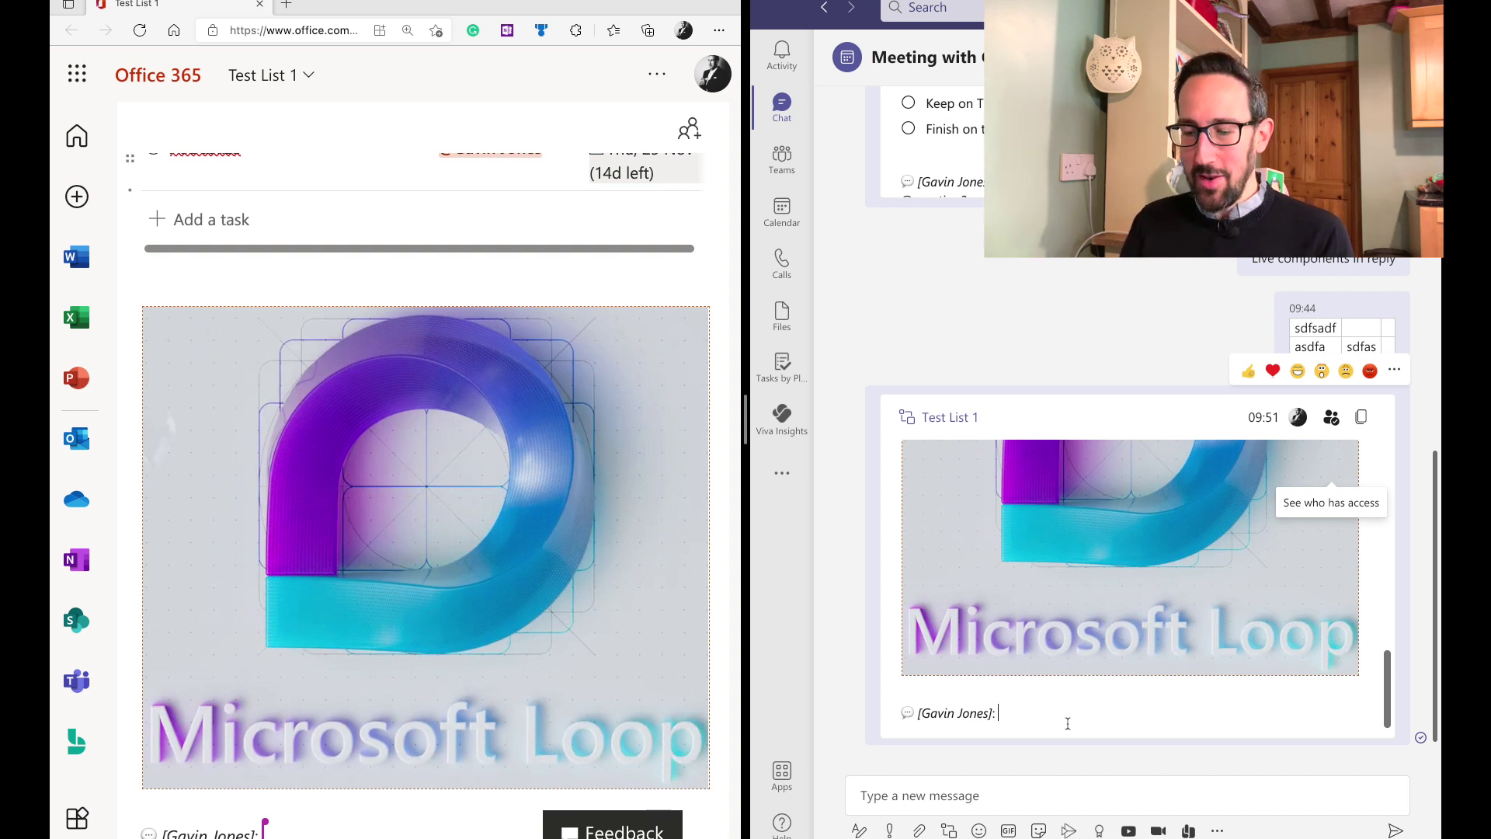
{"action": "type", "text": "Comment here"}
{"action": "key", "text": "Return"}
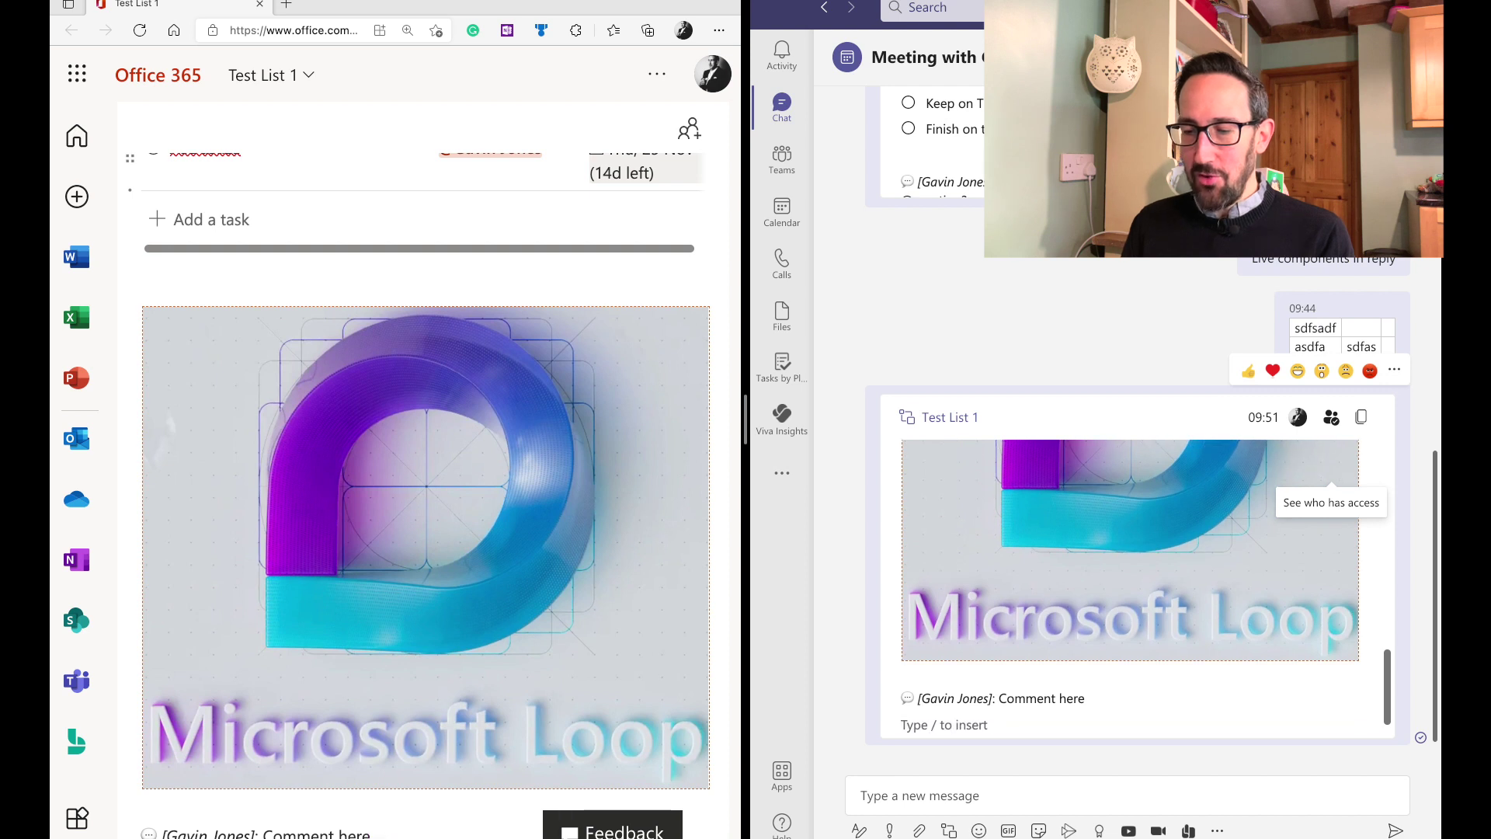
- Add a second comment below the first, reading "Not sure about this" followed by a mention of the commenter
{"action": "key", "text": "Return"}
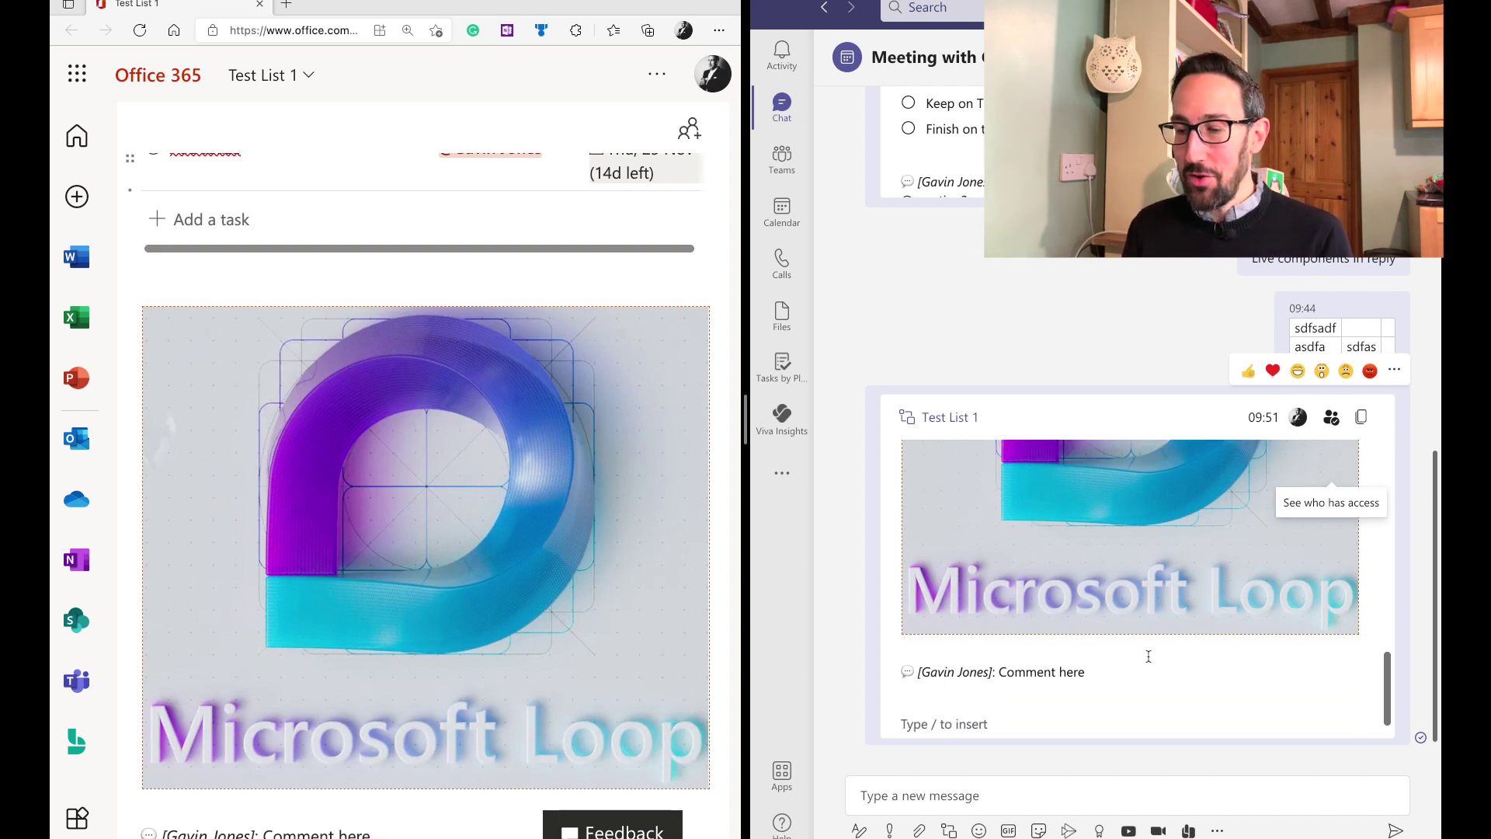
{"action": "type", "text": "/"}
{"action": "scroll", "coordinate": [982, 651], "scroll_direction": "down", "scroll_amount": 2}
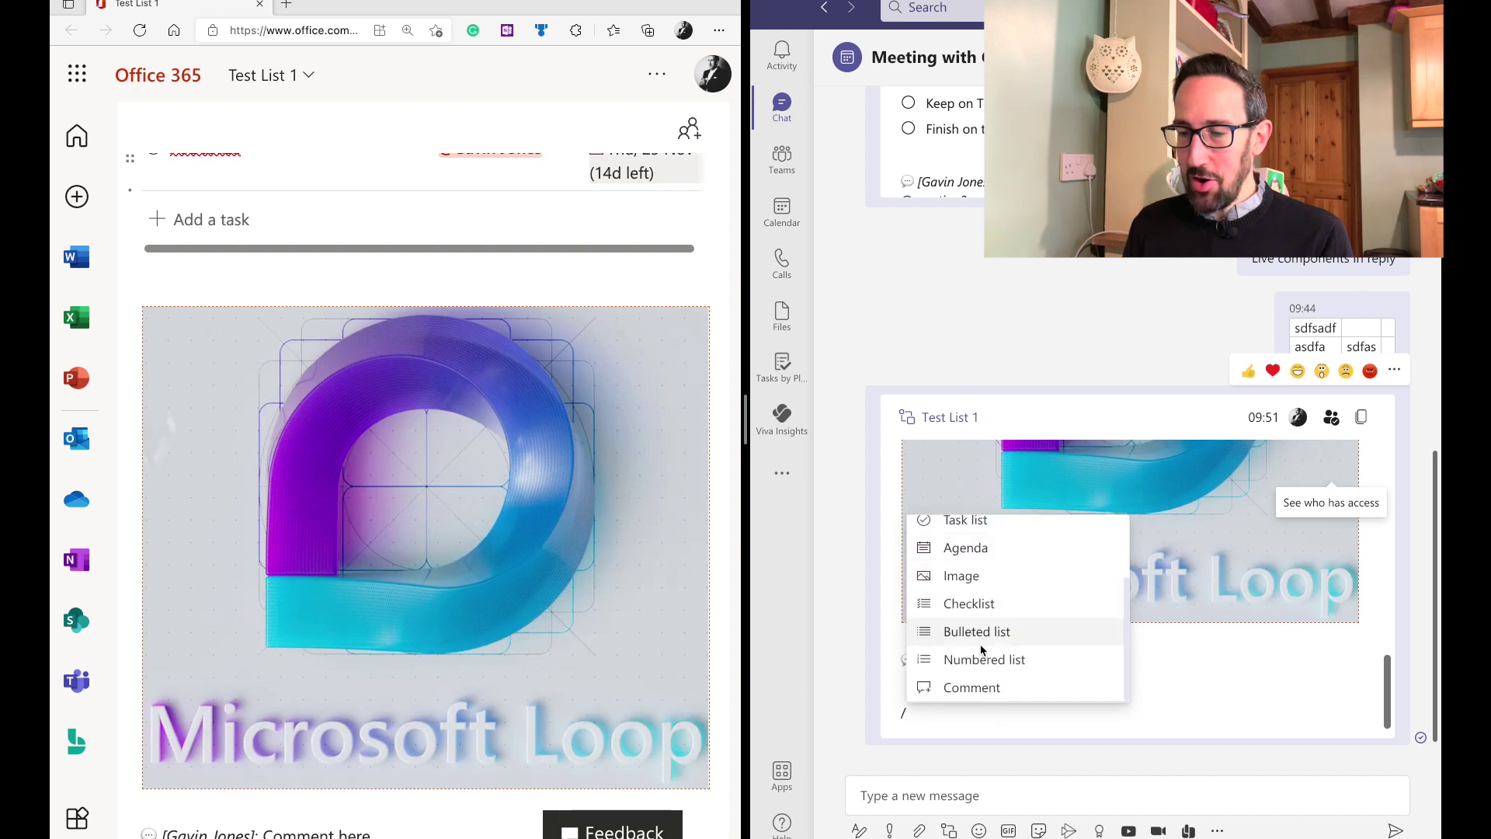
{"action": "key", "text": "BackSpace"}
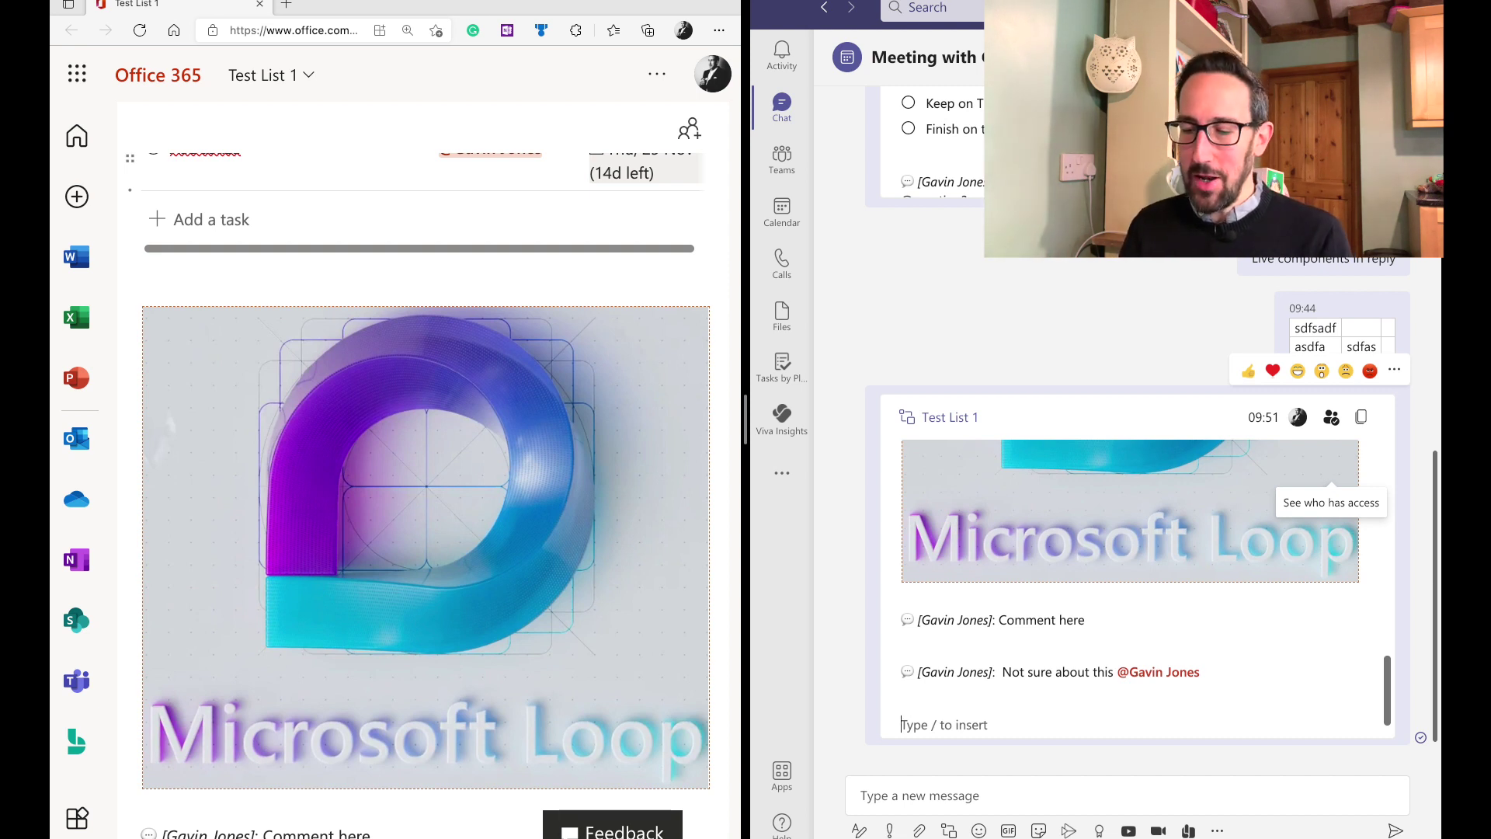
- Insert an agenda below the comments in the chat's component with the topics "Start on time", "Keep on time" and "Finish on time"
{"action": "type", "text": "/"}
{"action": "scroll", "coordinate": [981, 647], "scroll_direction": "up", "scroll_amount": 1}
{"action": "left_click", "coordinate": [975, 641]}
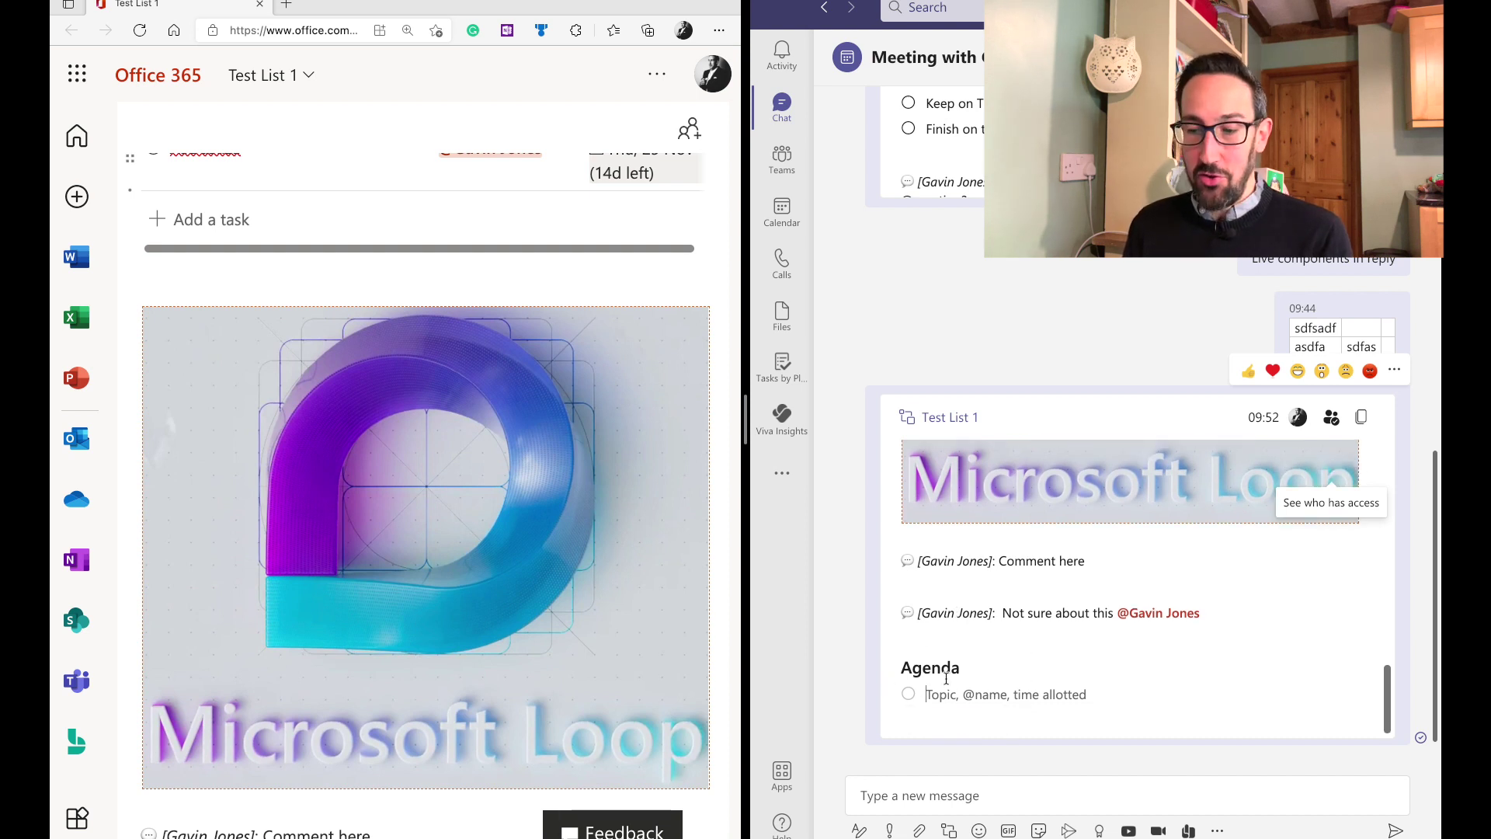
{"action": "type", "text": "St"}
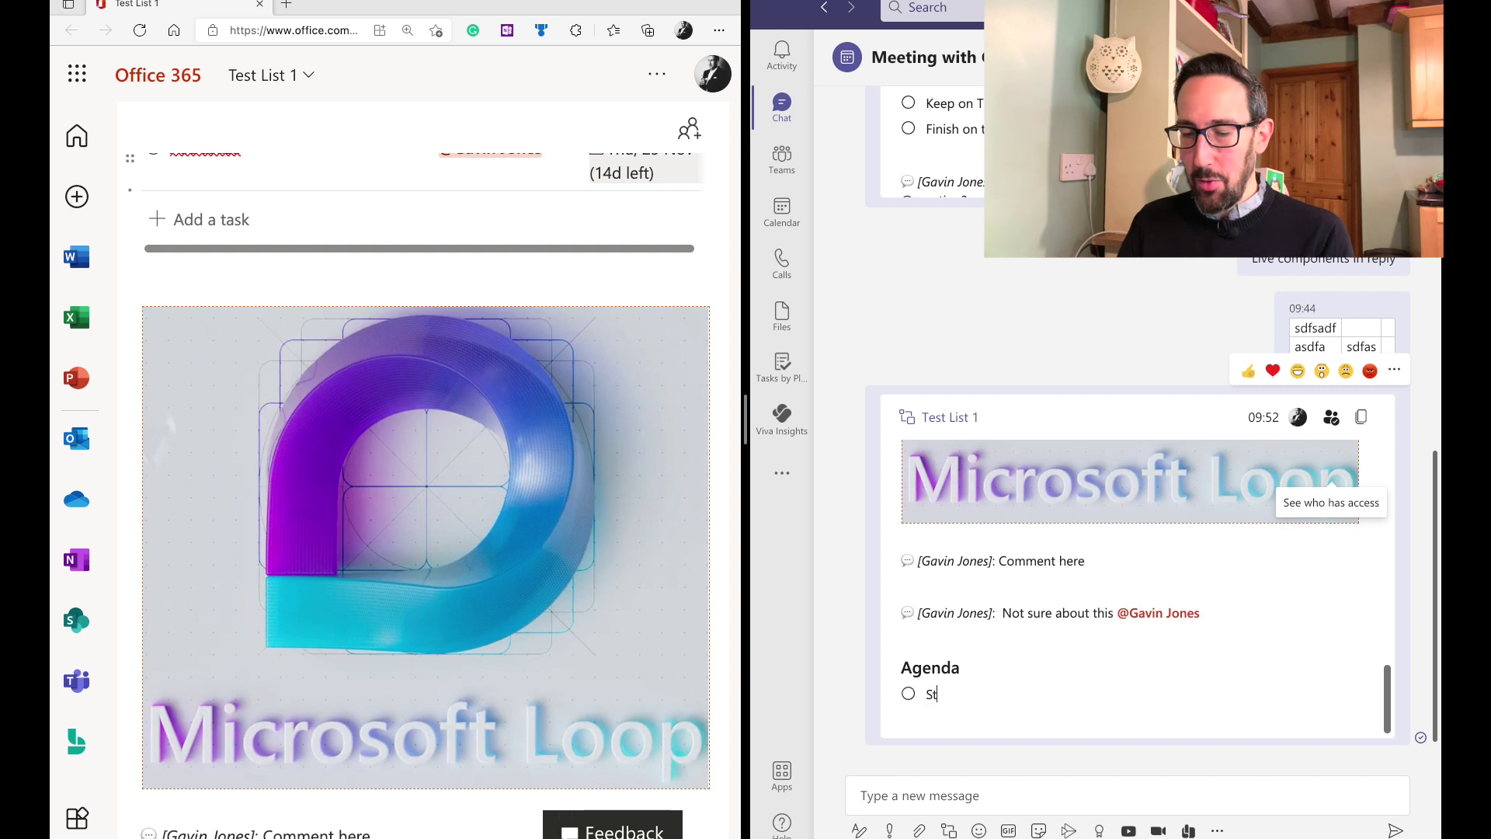
{"action": "type", "text": "art on time"}
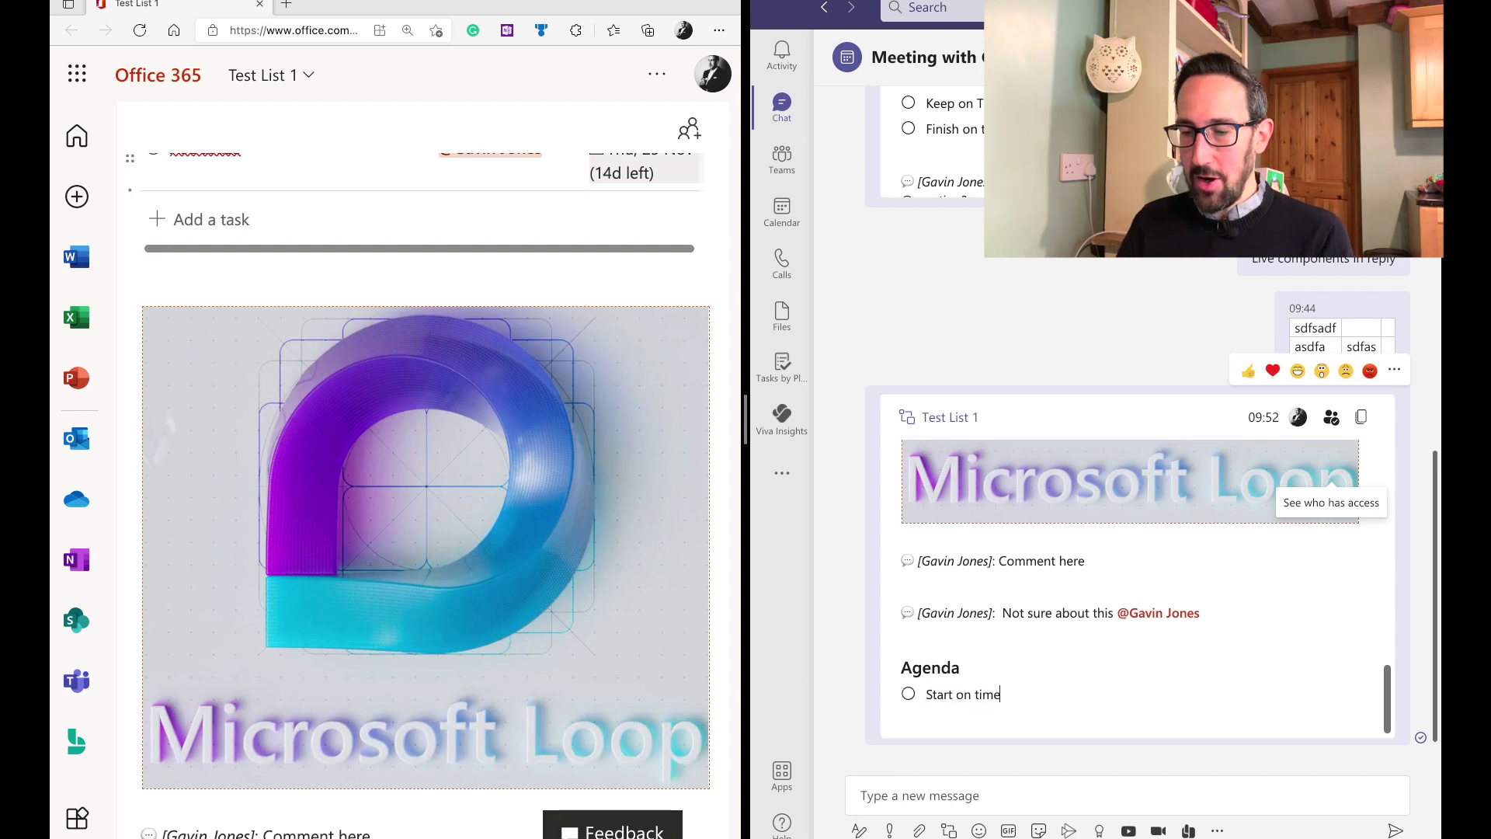
{"action": "key", "text": "Return"}
{"action": "type", "text": "Keep on"}
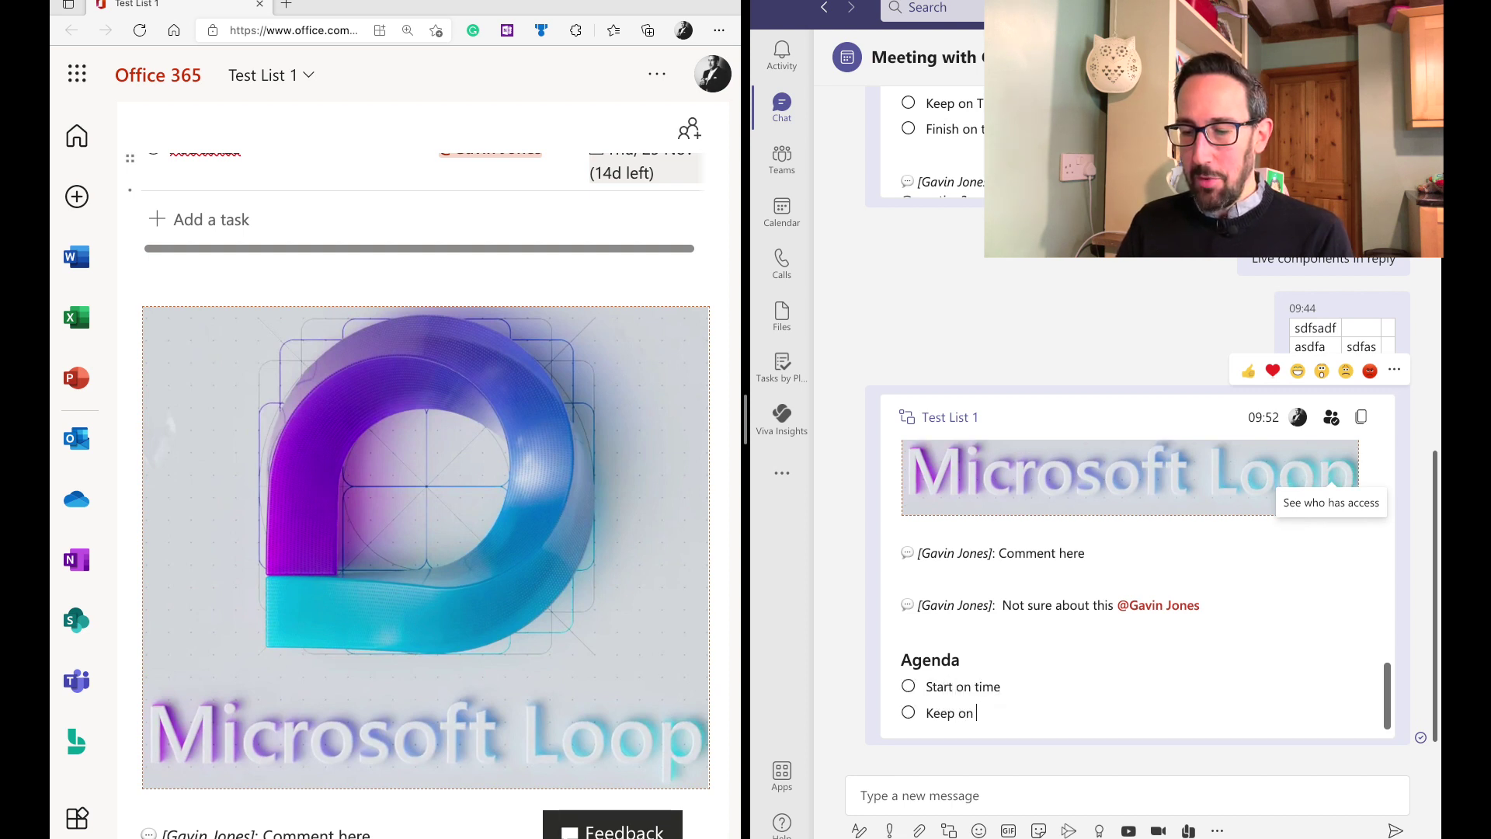
{"action": "type", "text": " time"}
{"action": "key", "text": "Return"}
{"action": "type", "text": "Finish o"}
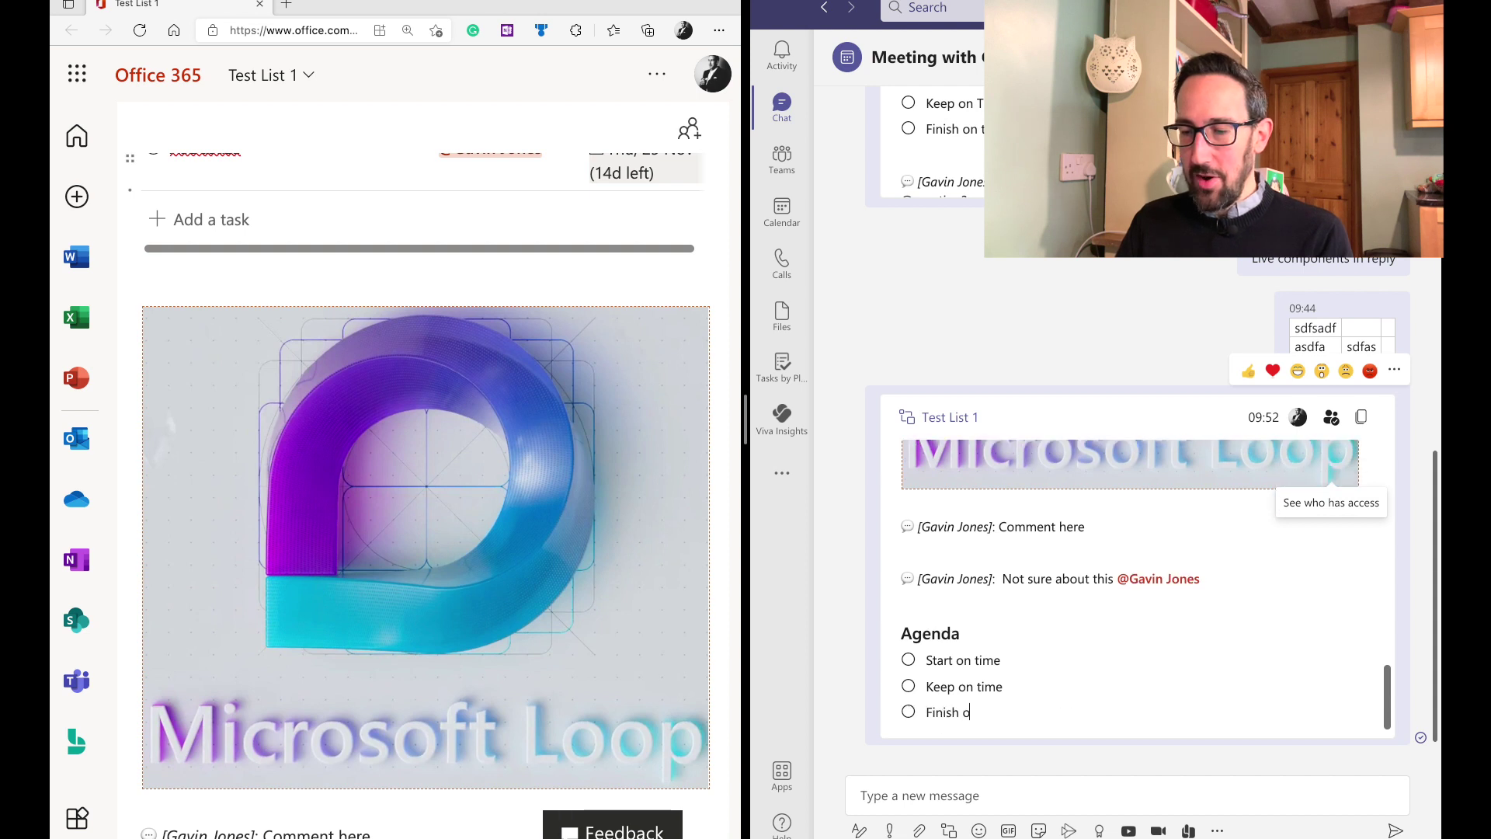
{"action": "type", "text": "n time"}
{"action": "key", "text": "Return"}
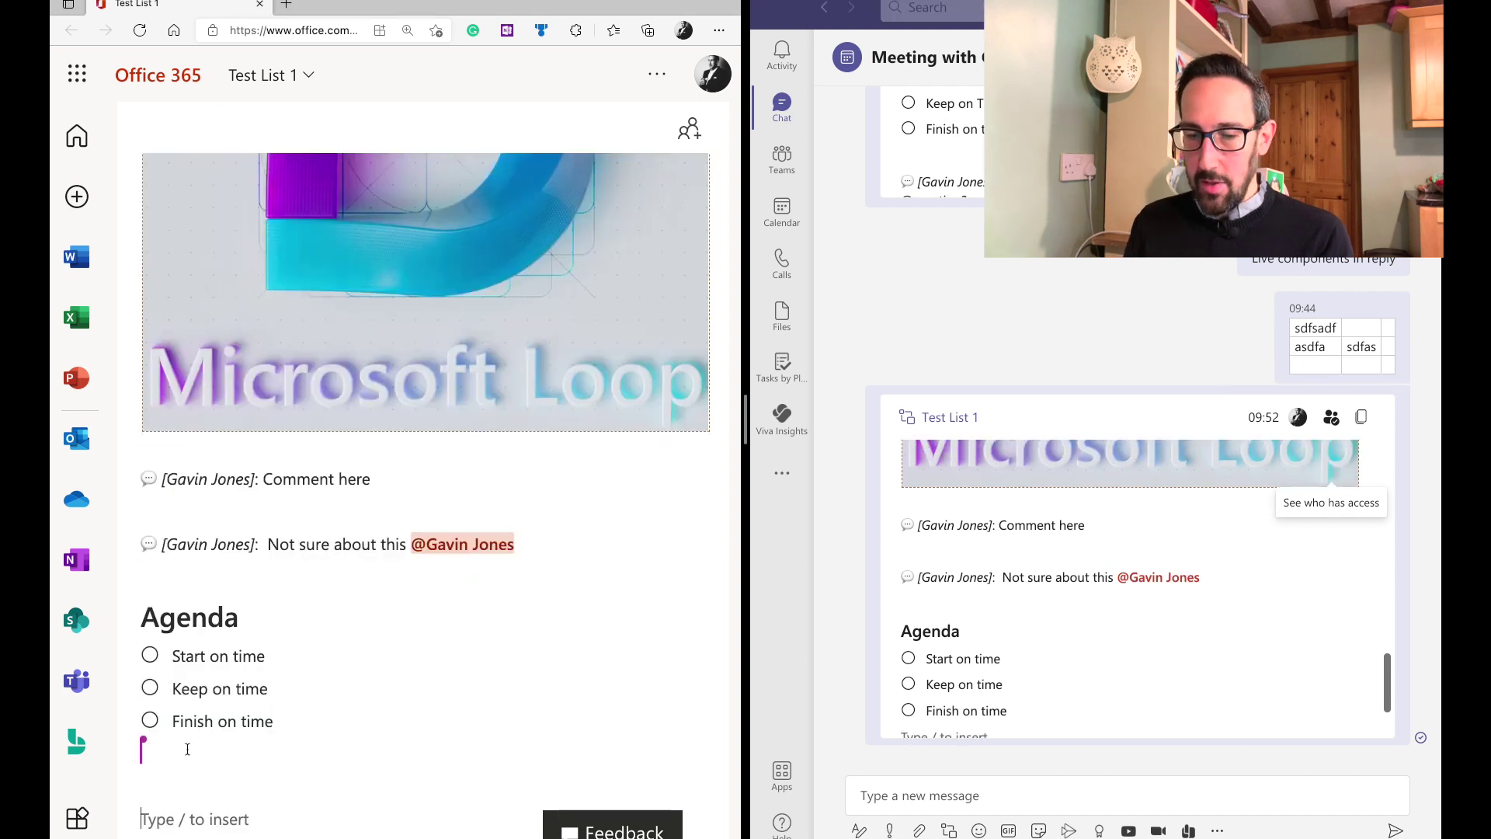
- Insert a checklist below the agenda in the browser with the items "fsdfasdf", "sadfsad" and "sdfasd"
{"action": "type", "text": "/"}
{"action": "left_click", "coordinate": [220, 678]}
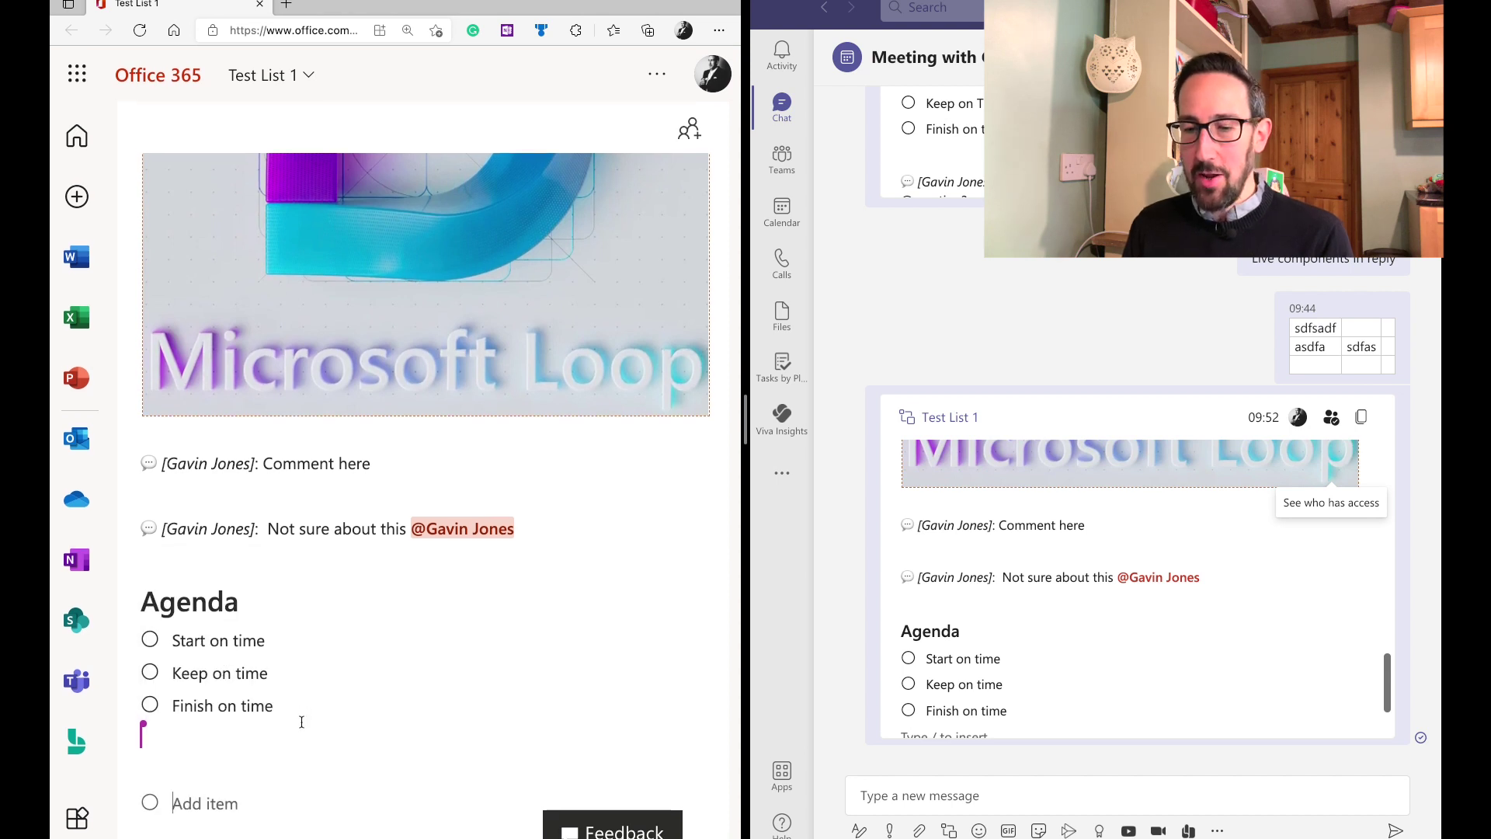
{"action": "type", "text": "fsdfasdf"}
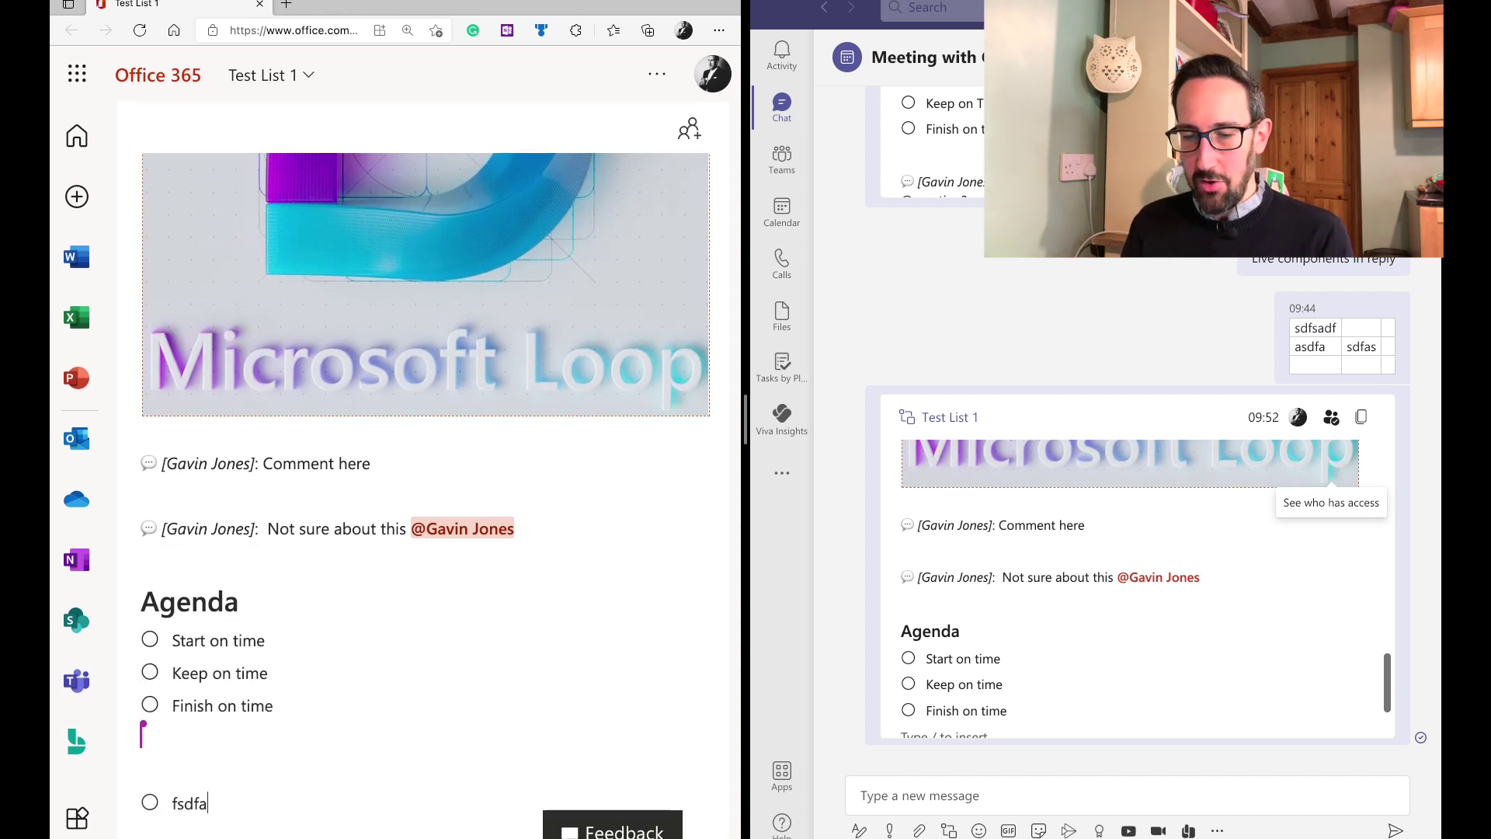
{"action": "key", "text": "Return"}
{"action": "type", "text": "sadfsad"}
{"action": "key", "text": "Return"}
{"action": "type", "text": "sdfasd"}
{"action": "key", "text": "Return"}
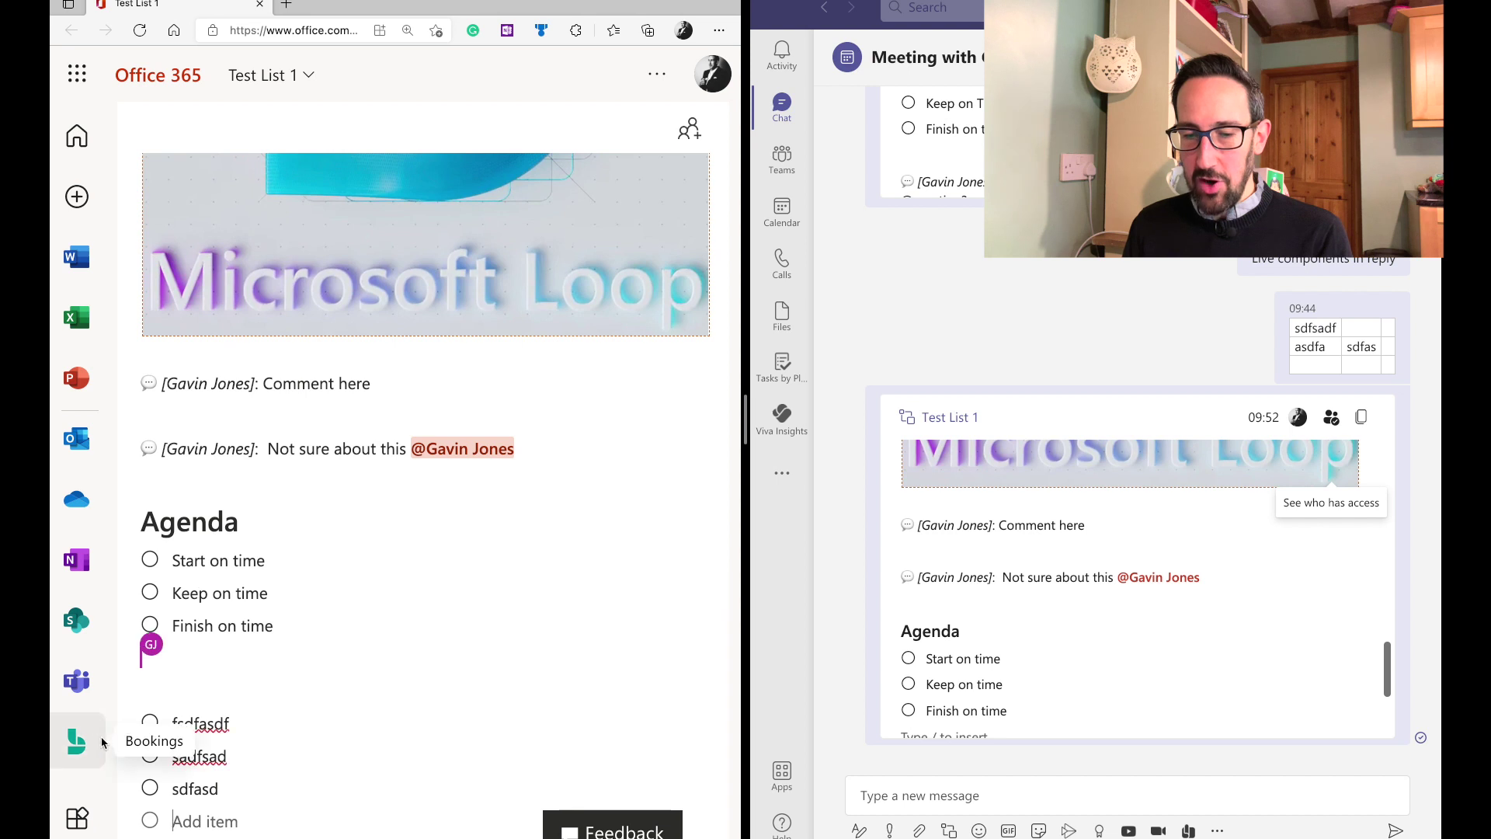
- Mark "fsdfasdf" and "Keep on time" as complete in the browser and "sdfasd" as complete in the Teams chat
{"action": "left_click", "coordinate": [150, 723]}
{"action": "scroll", "coordinate": [948, 566], "scroll_direction": "down", "scroll_amount": 2}
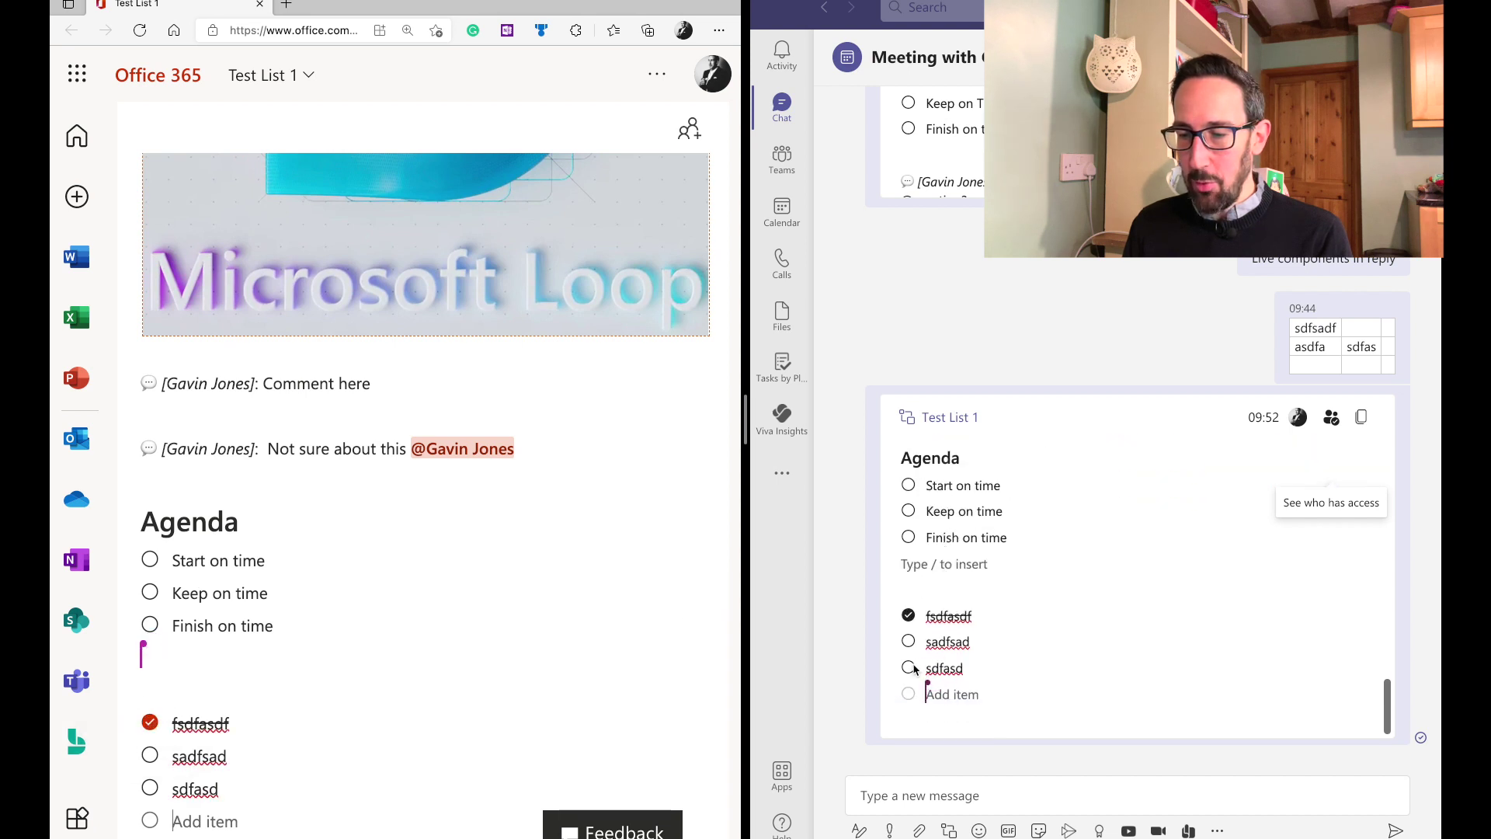
{"action": "left_click", "coordinate": [909, 668]}
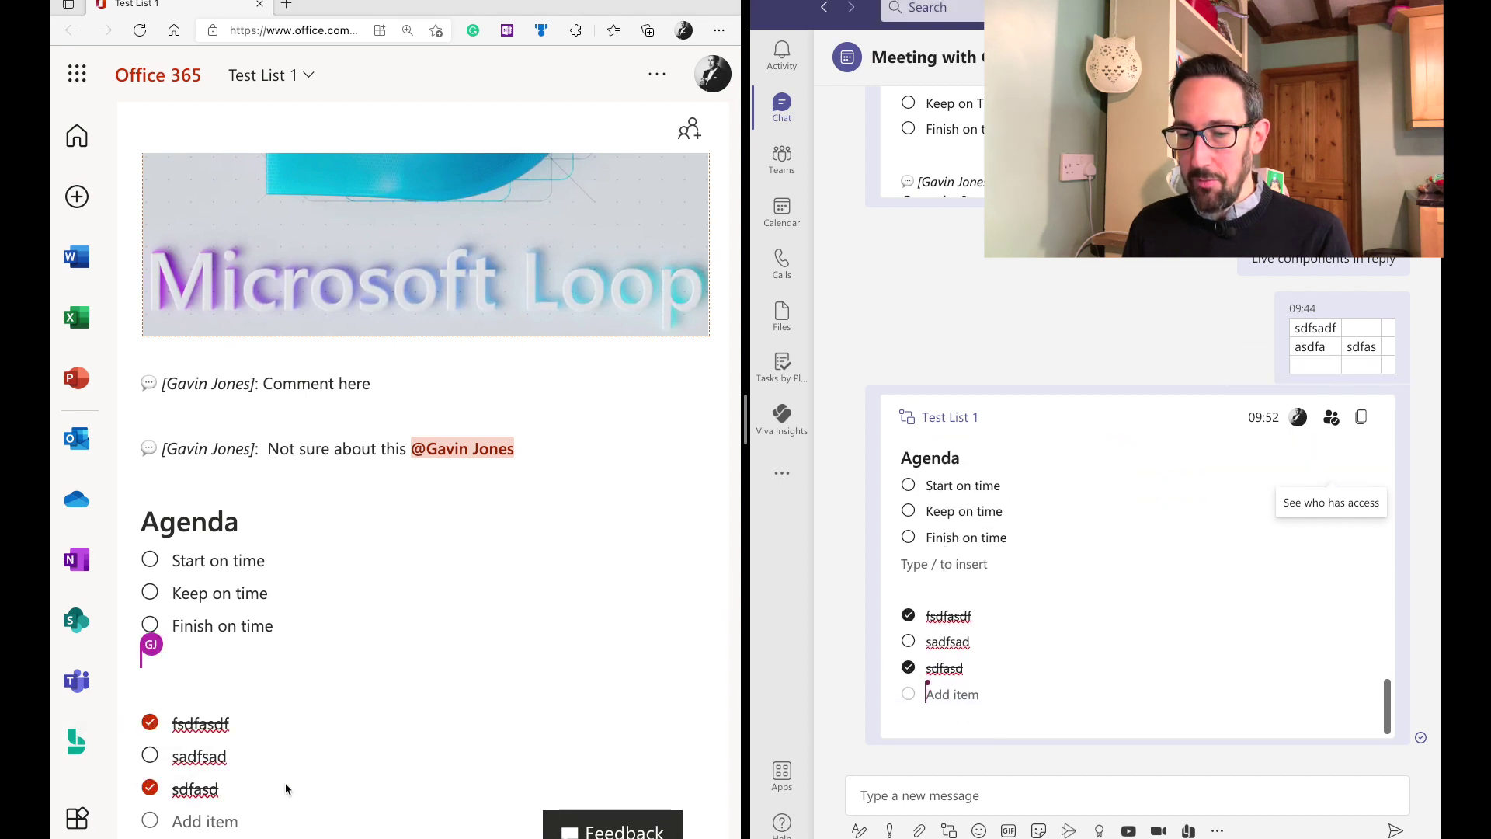
{"action": "left_click", "coordinate": [151, 576]}
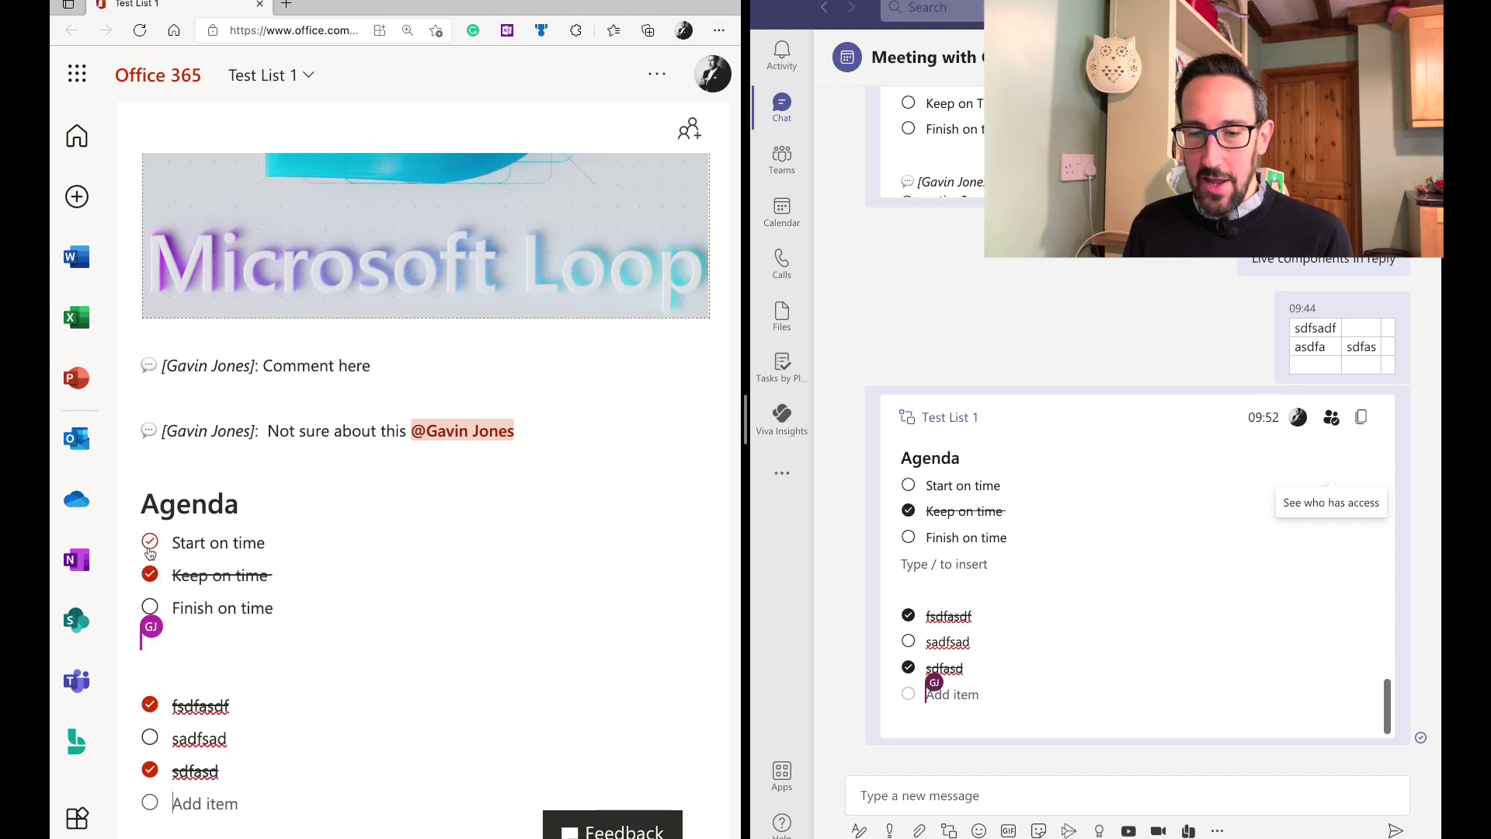
- Turn the empty last checklist item in the browser into a plain line and bring up the insertable components there
{"action": "key", "text": "BackSpace"}
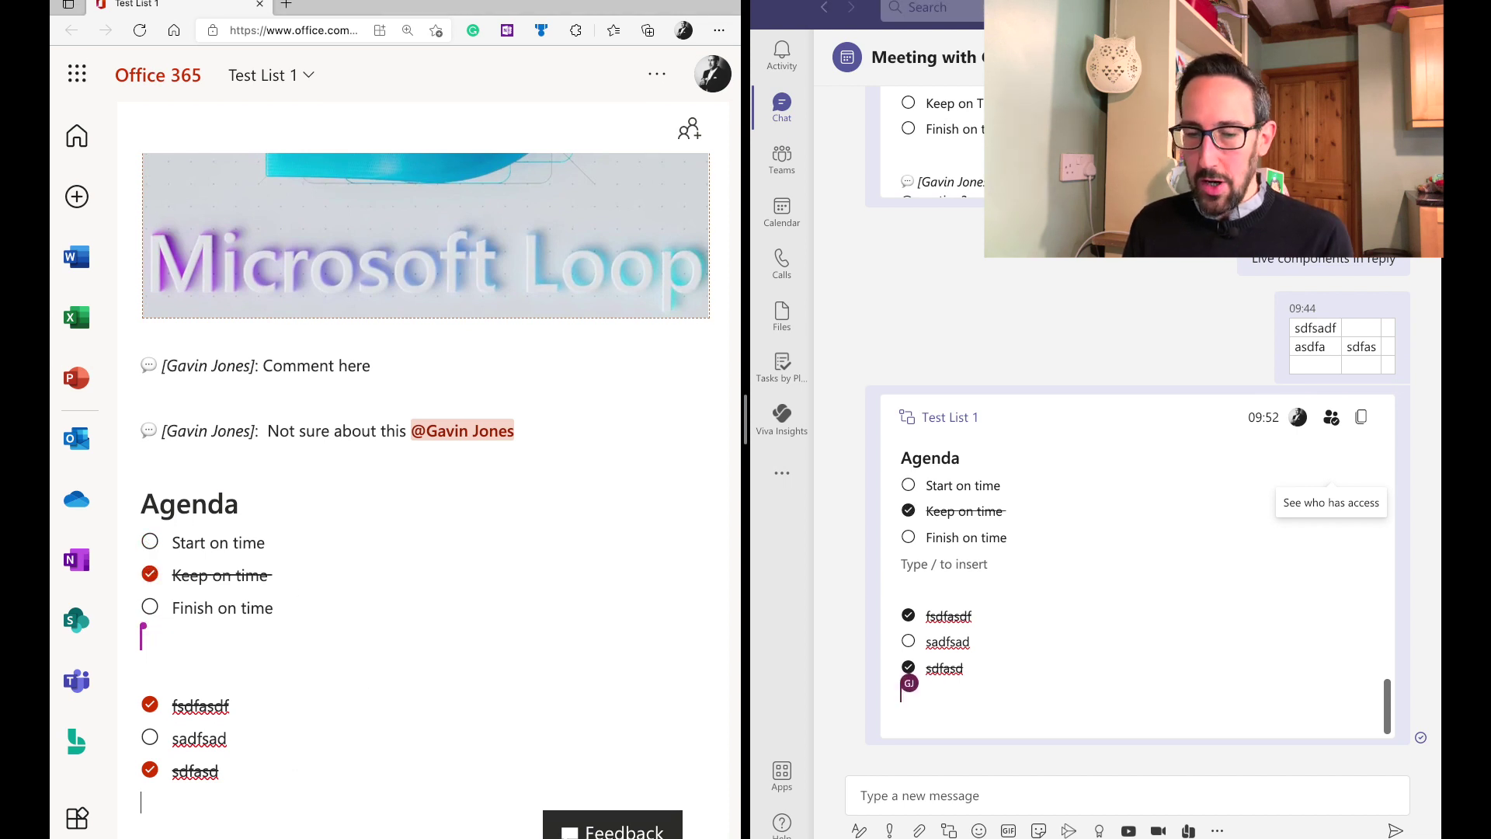
{"action": "type", "text": "/"}
{"action": "scroll", "coordinate": [248, 694], "scroll_direction": "up", "scroll_amount": 1}
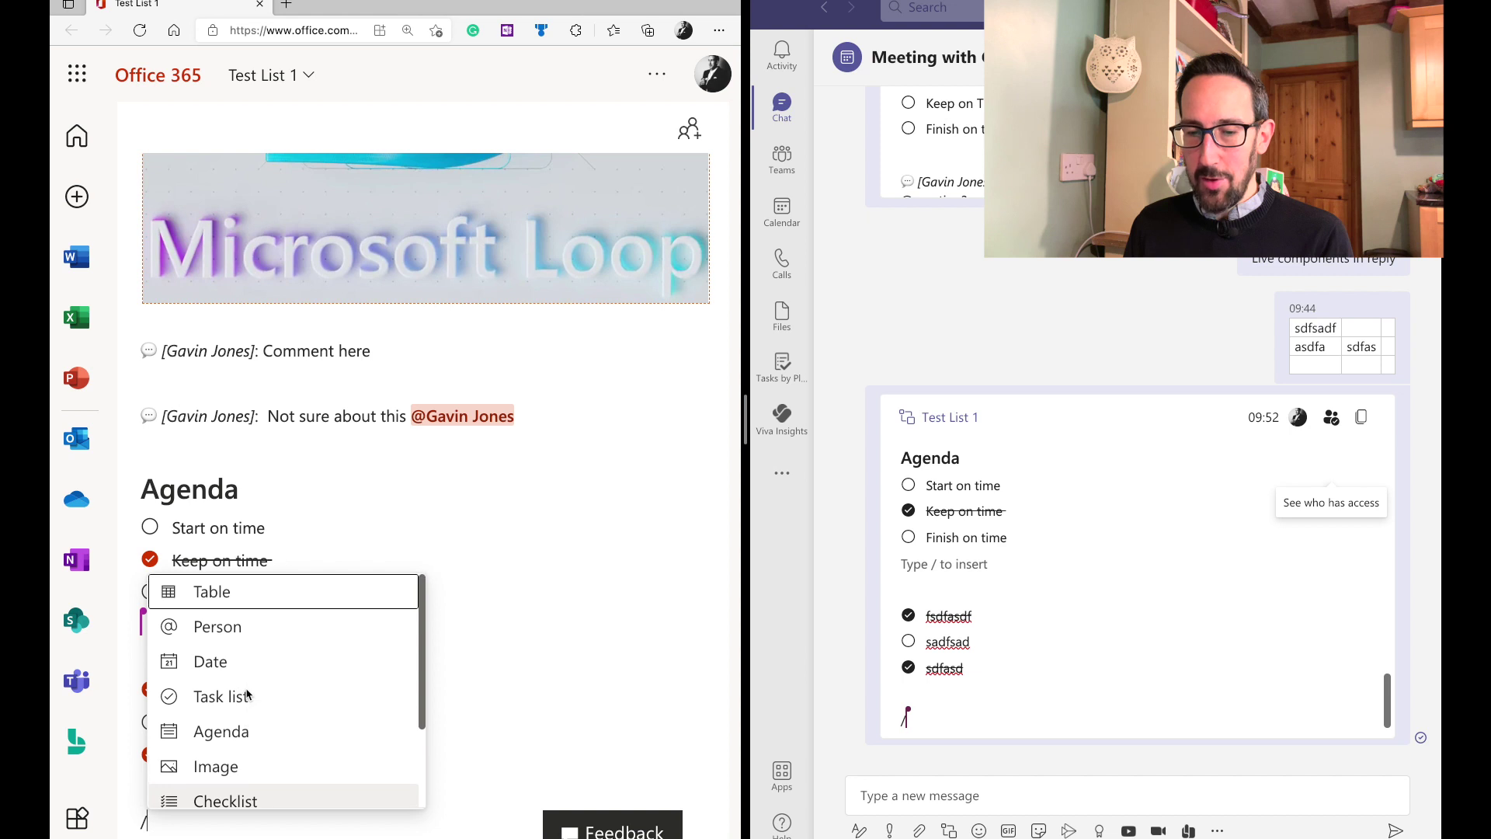
{"action": "scroll", "coordinate": [276, 742], "scroll_direction": "down", "scroll_amount": 2}
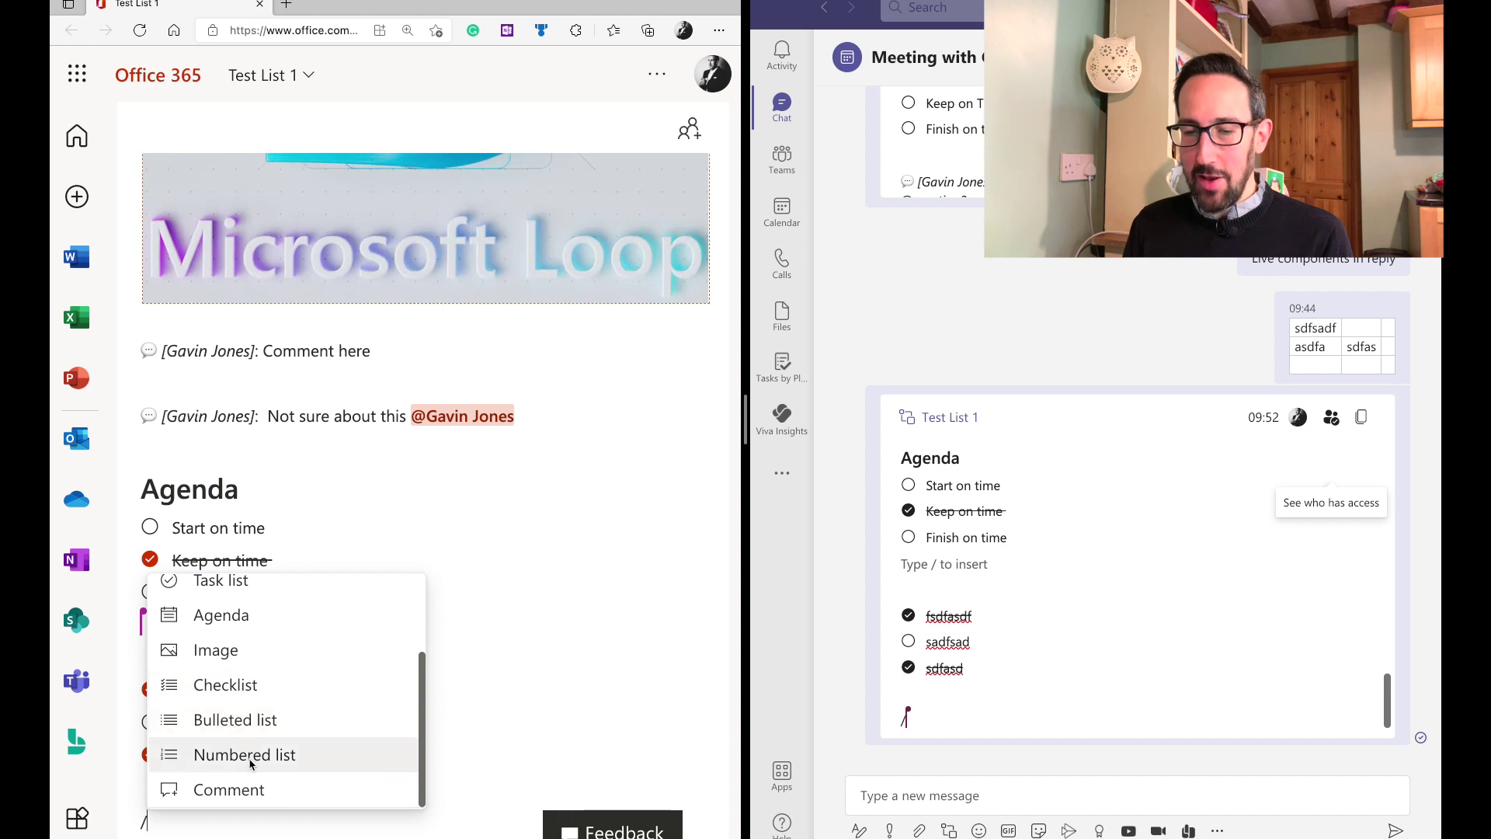
- Expand the new Teams message's formatting options and start a numbered list with the item "gfadfgad"
{"action": "left_click", "coordinate": [866, 829]}
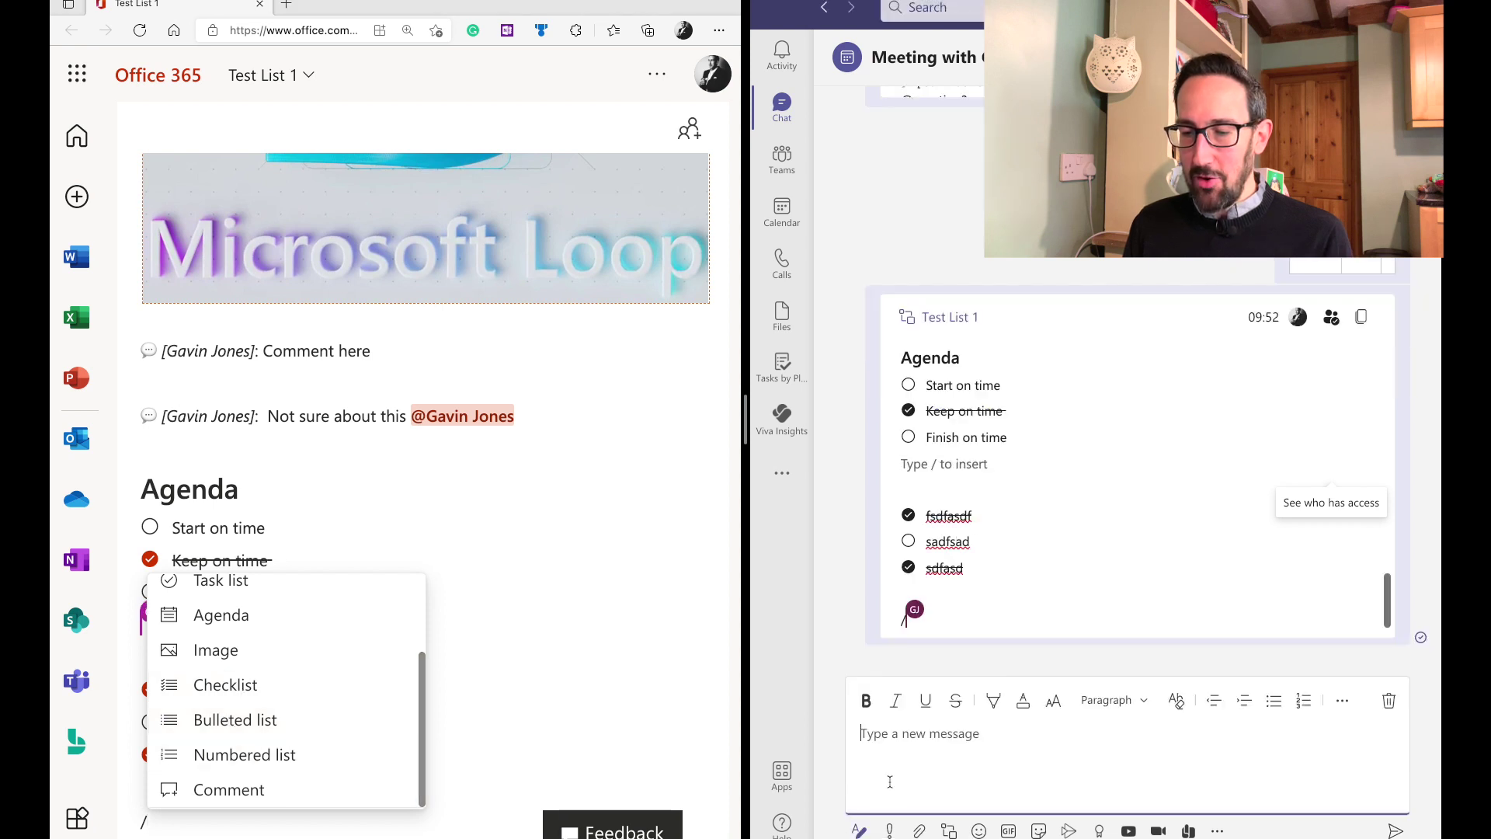
{"action": "left_click", "coordinate": [1308, 702]}
{"action": "type", "text": "gfadfgad"}
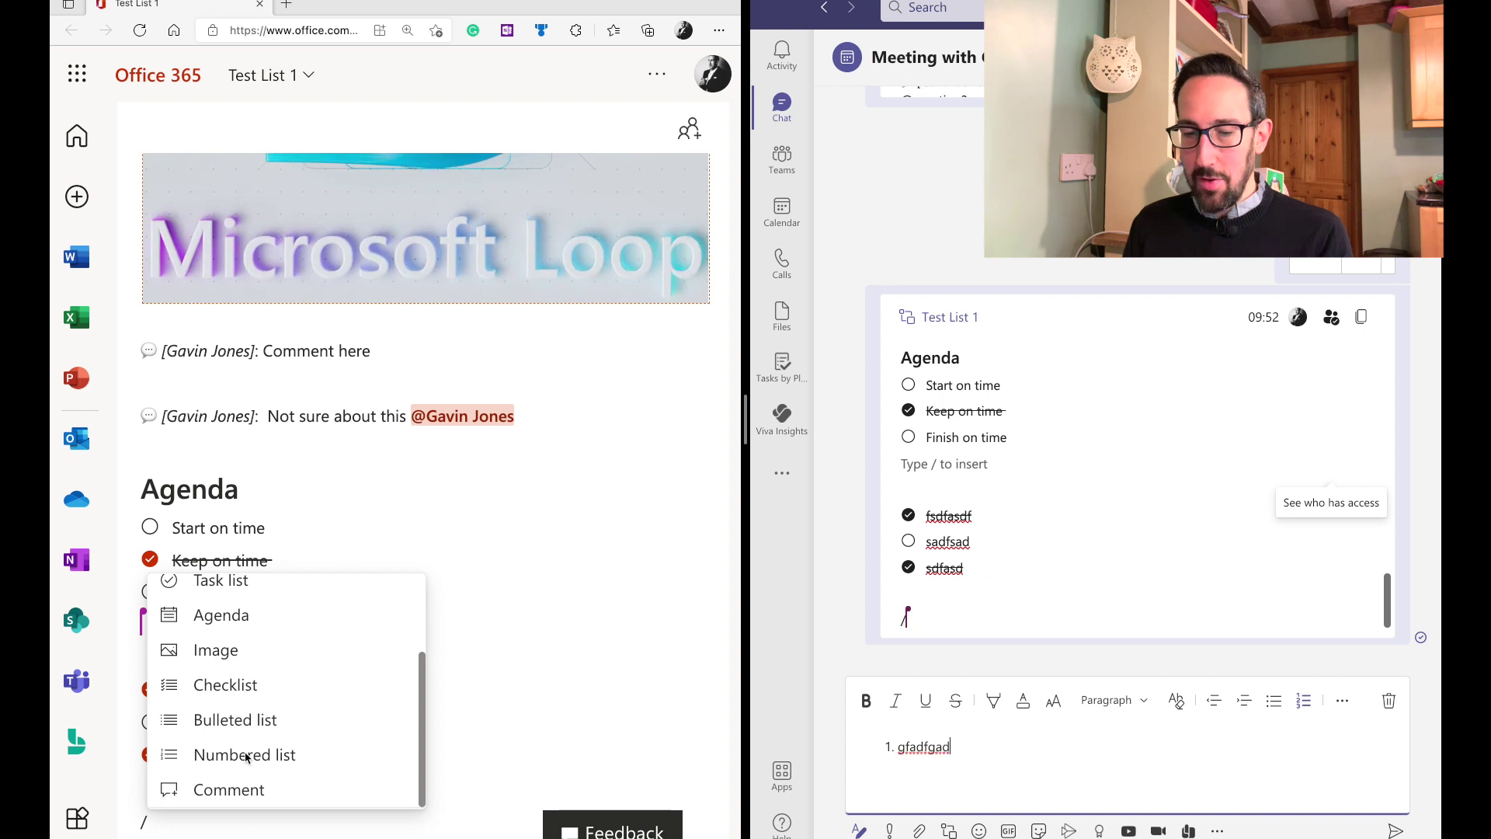
- Replace the slash below the checklist in the browser with "1." to start a numbered list
{"action": "left_click", "coordinate": [246, 758]}
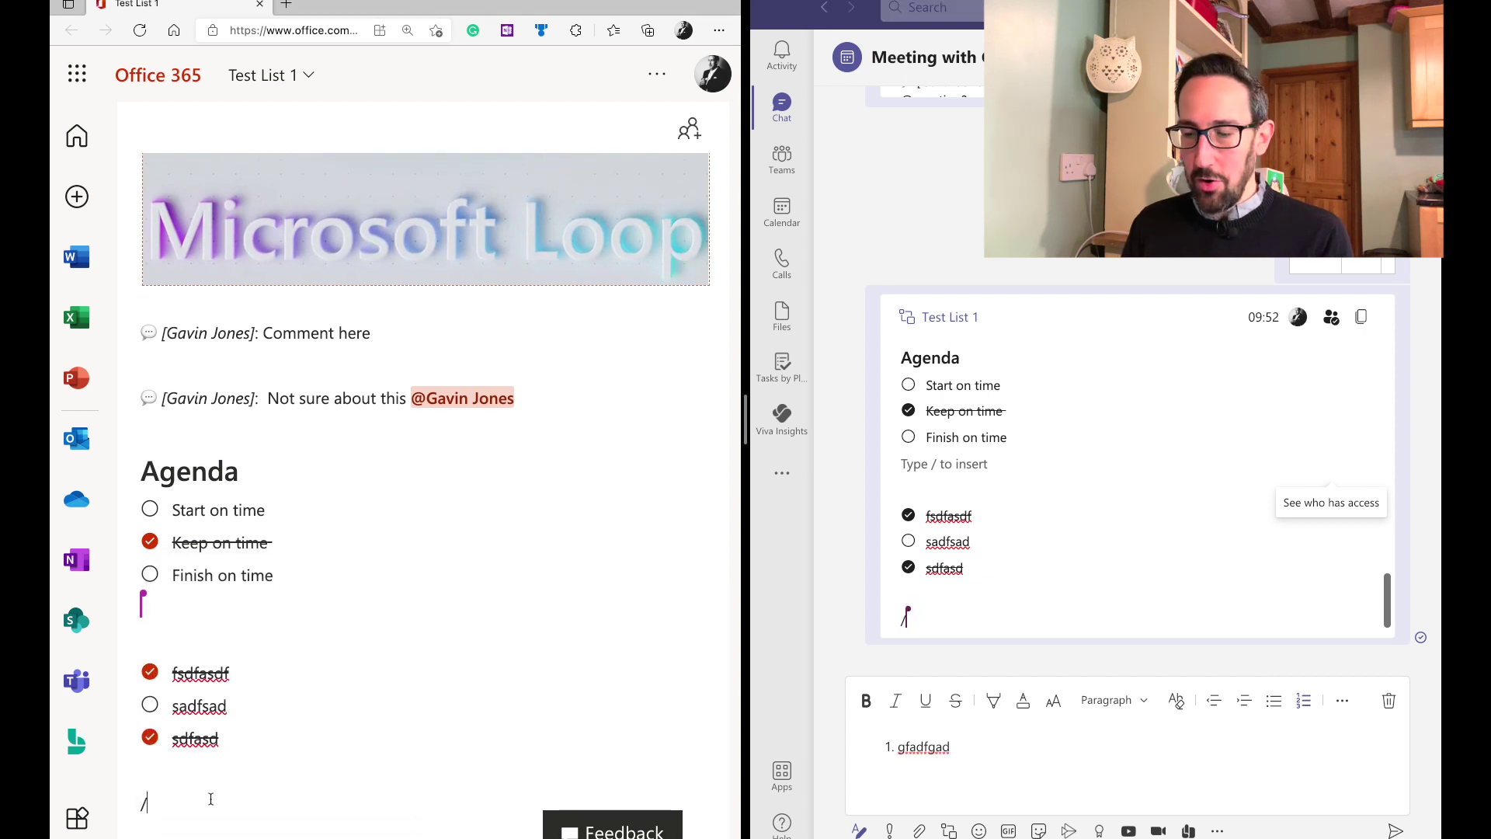
{"action": "key", "text": "BackSpace"}
{"action": "type", "text": "1"}
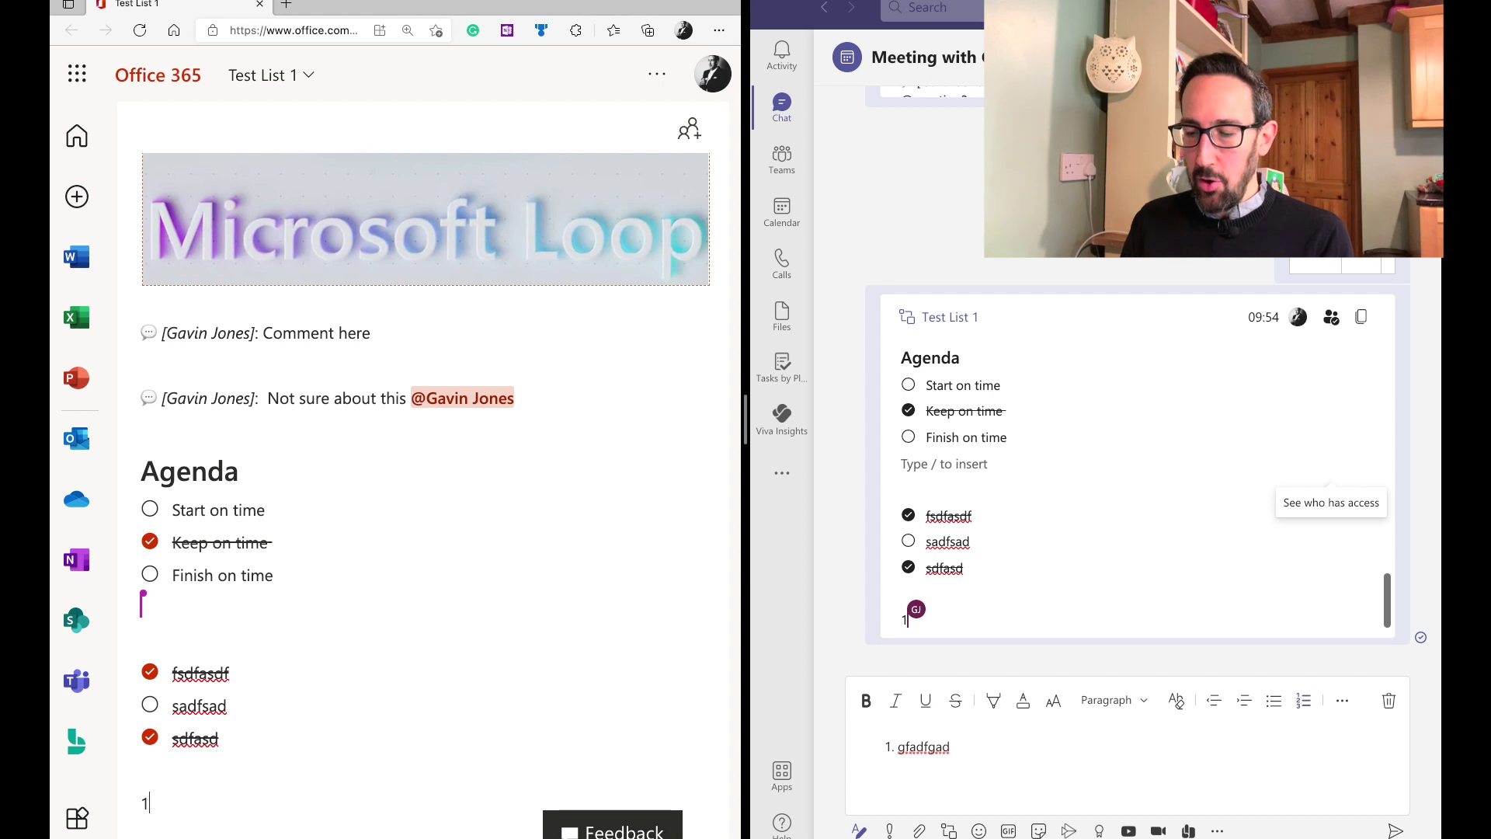
{"action": "type", "text": "."}
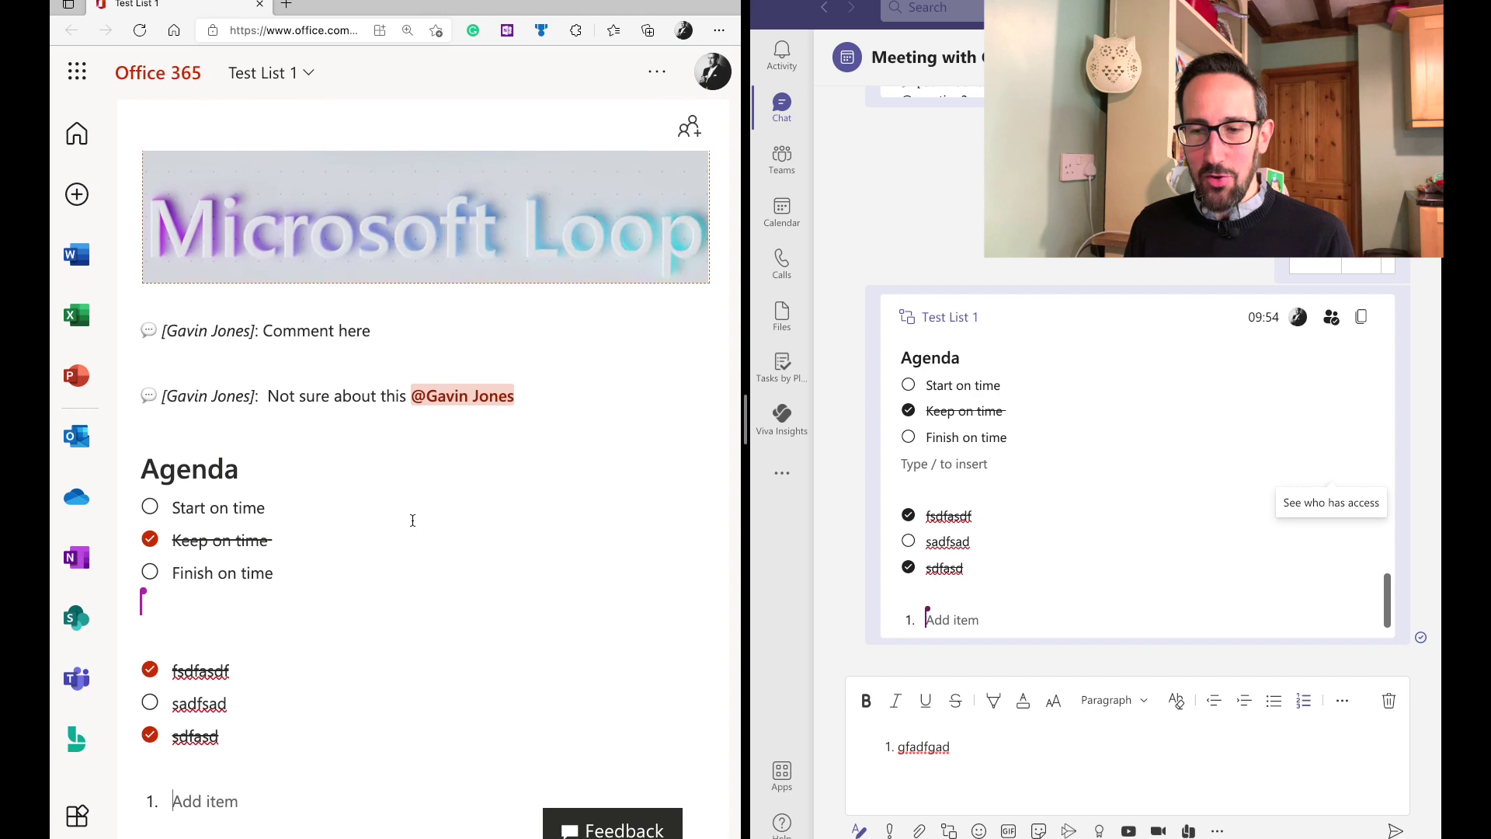
- Review the contents of the live list in both the browser and the Teams chat
{"action": "scroll", "coordinate": [413, 520], "scroll_direction": "down", "scroll_amount": 10}
{"action": "scroll", "coordinate": [412, 525], "scroll_direction": "down", "scroll_amount": 5}
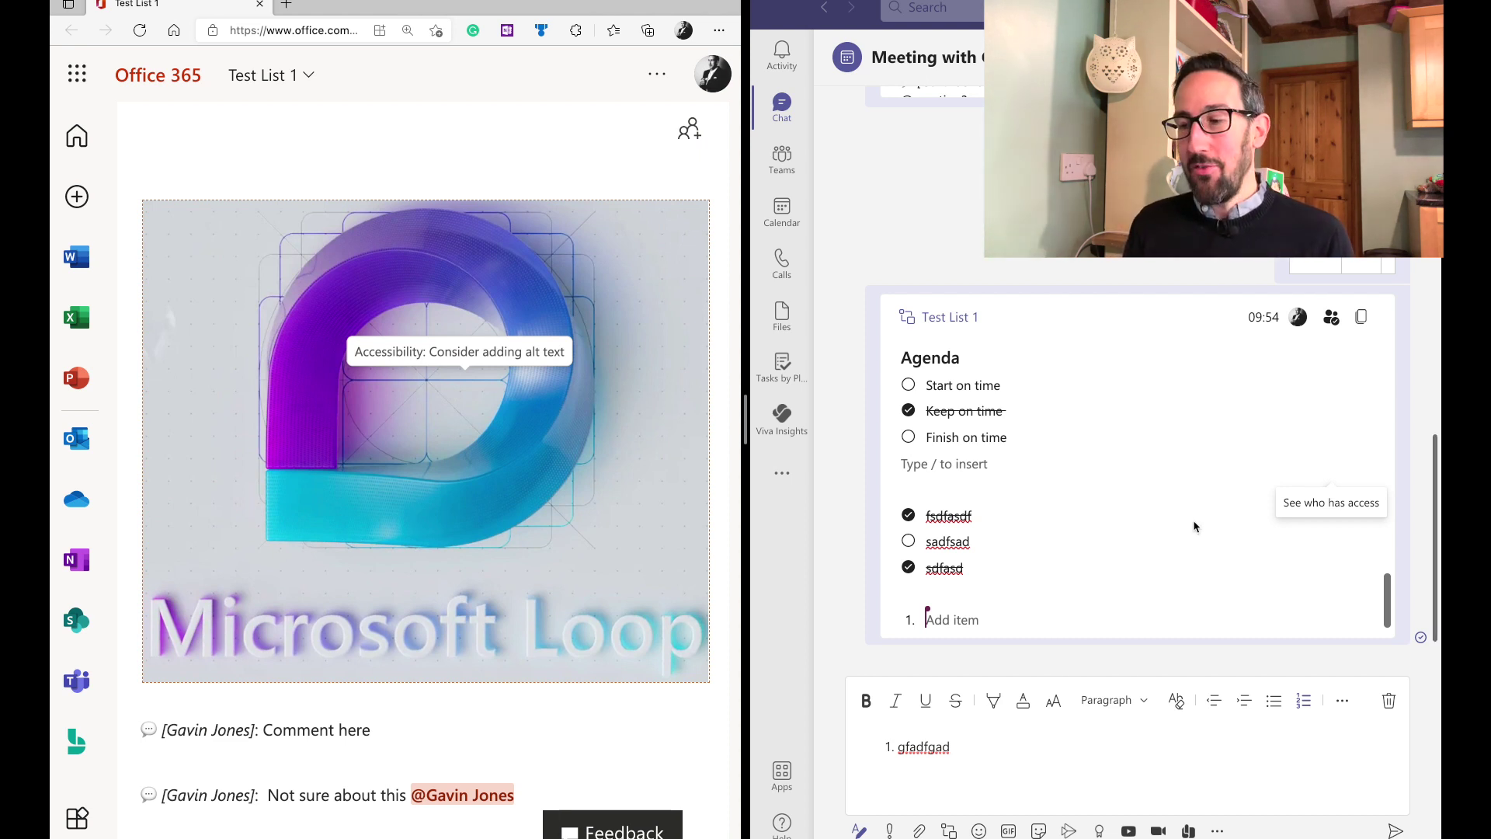
{"action": "scroll", "coordinate": [1195, 523], "scroll_direction": "down", "scroll_amount": 1}
{"action": "scroll", "coordinate": [1085, 471], "scroll_direction": "up", "scroll_amount": 3}
{"action": "scroll", "coordinate": [1085, 470], "scroll_direction": "up", "scroll_amount": 5}
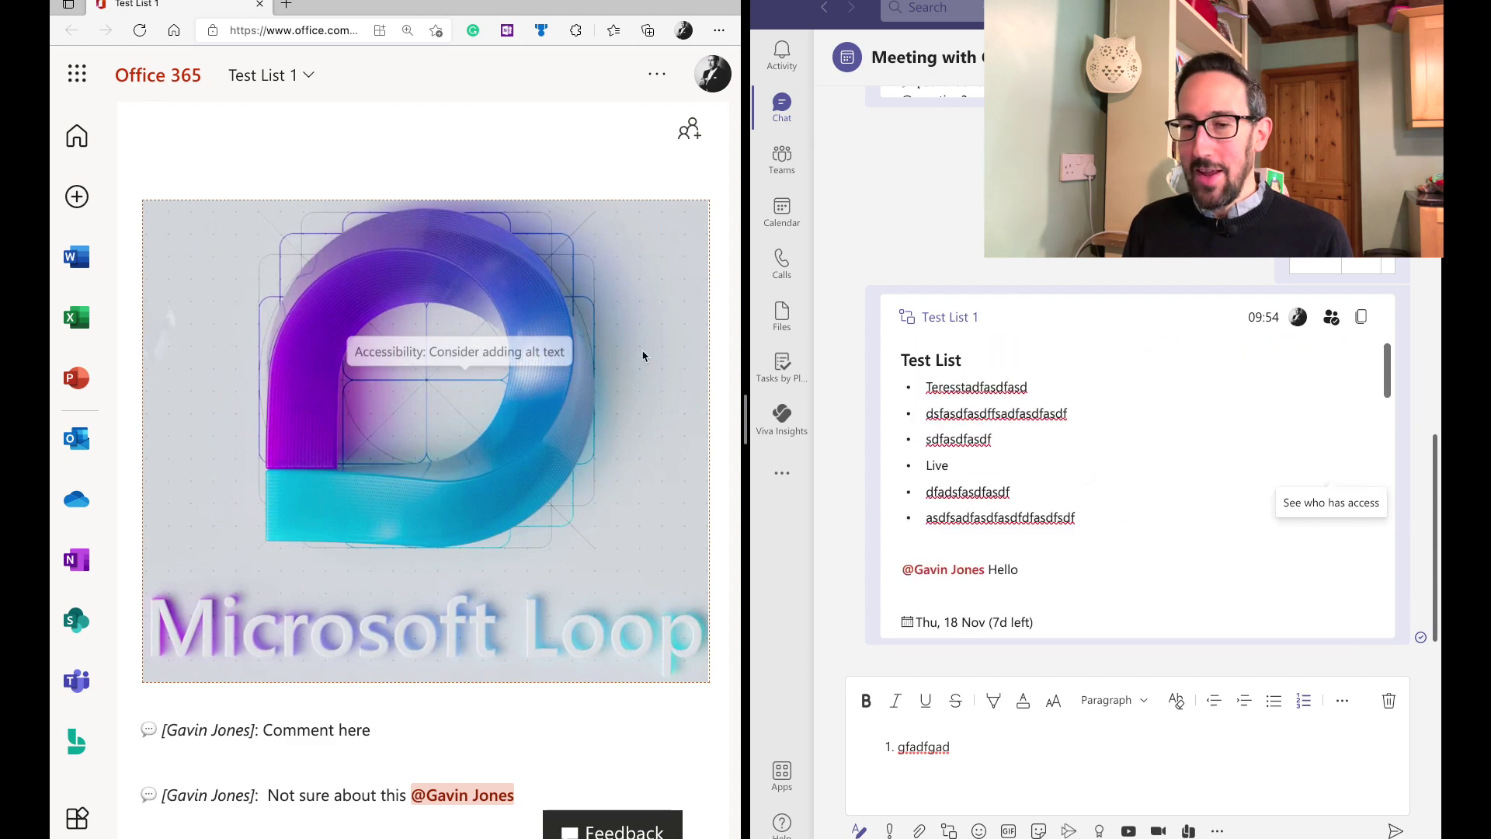
{"action": "scroll", "coordinate": [643, 351], "scroll_direction": "up", "scroll_amount": 10}
{"action": "scroll", "coordinate": [642, 351], "scroll_direction": "down", "scroll_amount": 10}
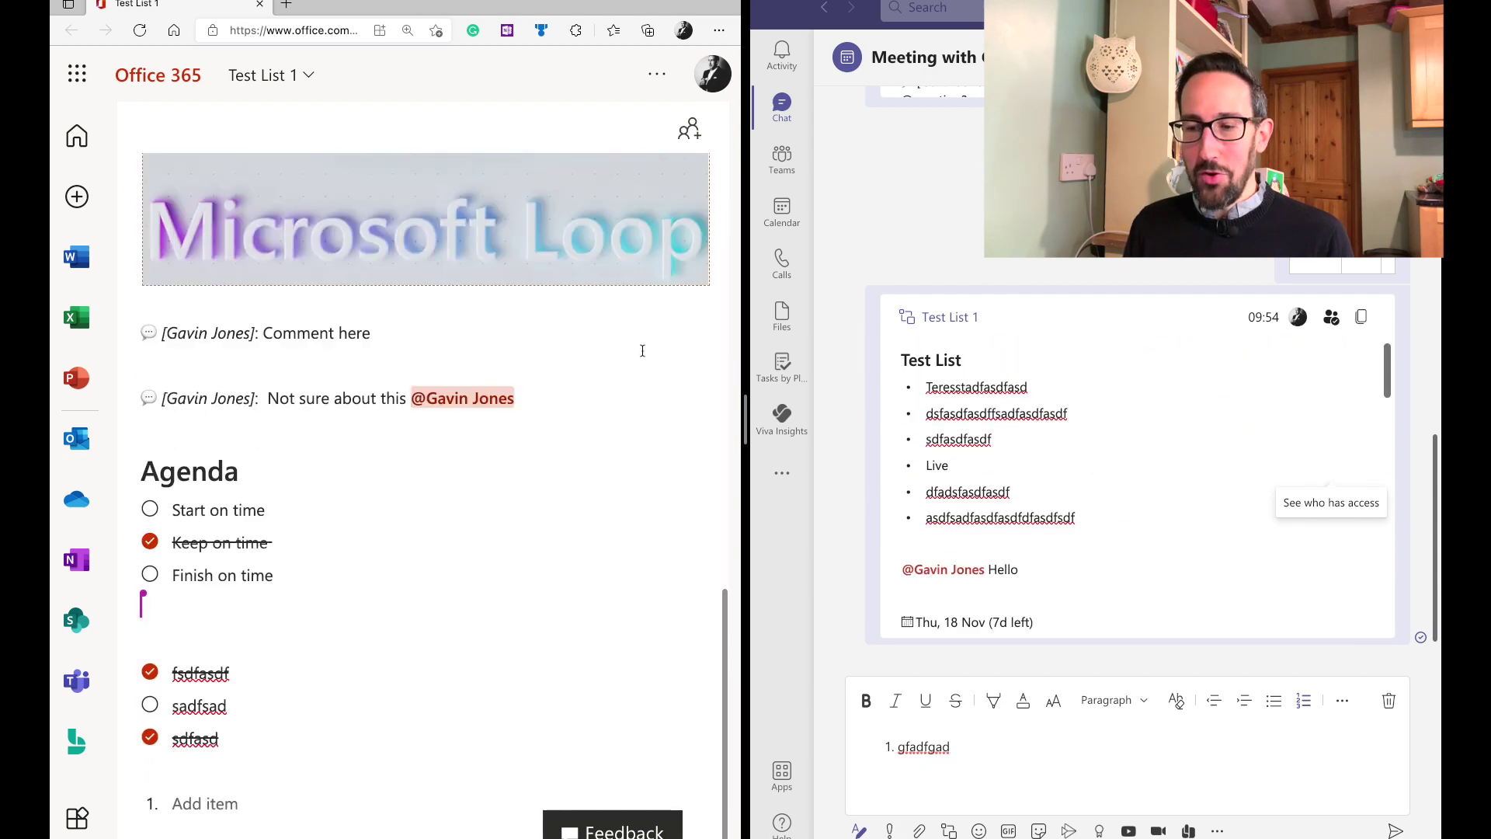